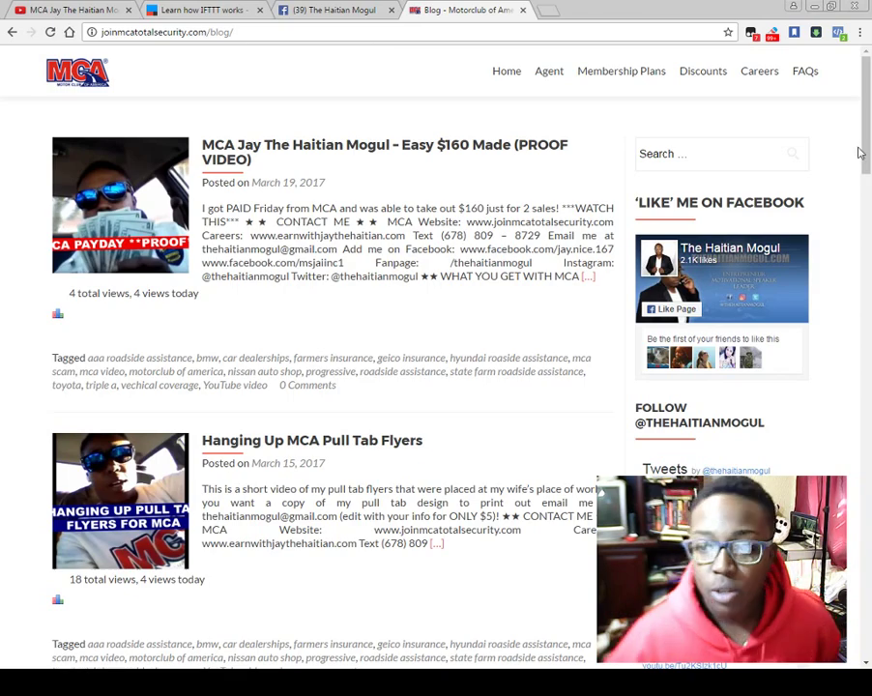
# - Open the "Easy $160 Made (PROOF VIDEO)" post from the MCA blog's list of posts
pyautogui.moveTo(867, 133); pyautogui.dragTo(868, 58)
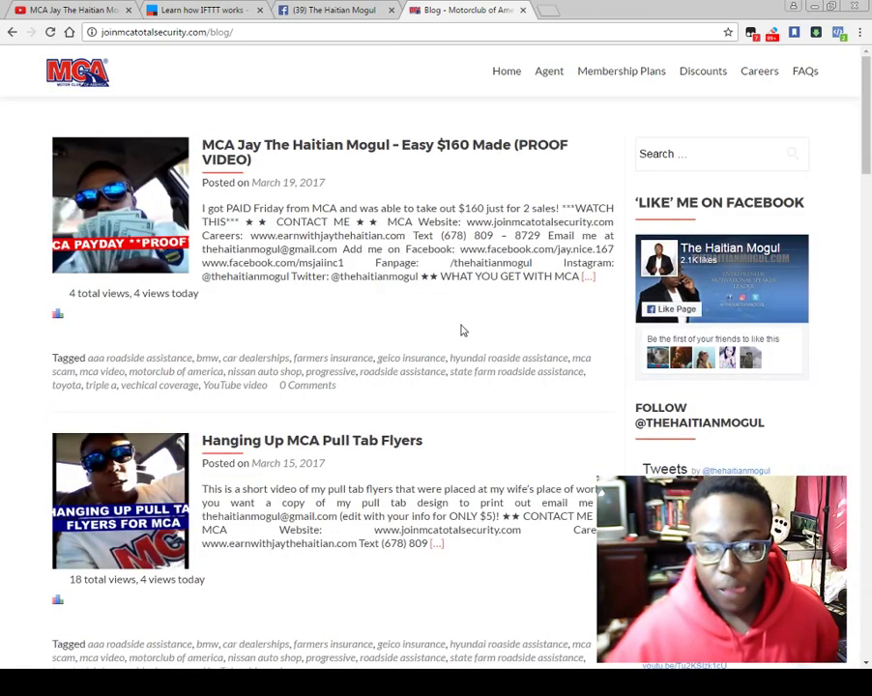
pyautogui.scroll(-2, 485, 323)
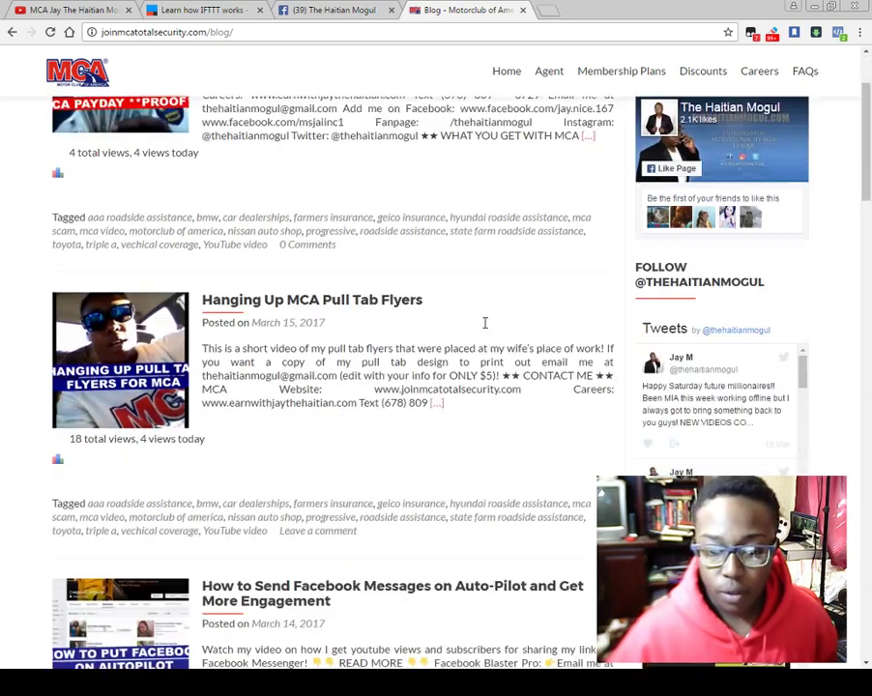
pyautogui.scroll(2, 425, 319)
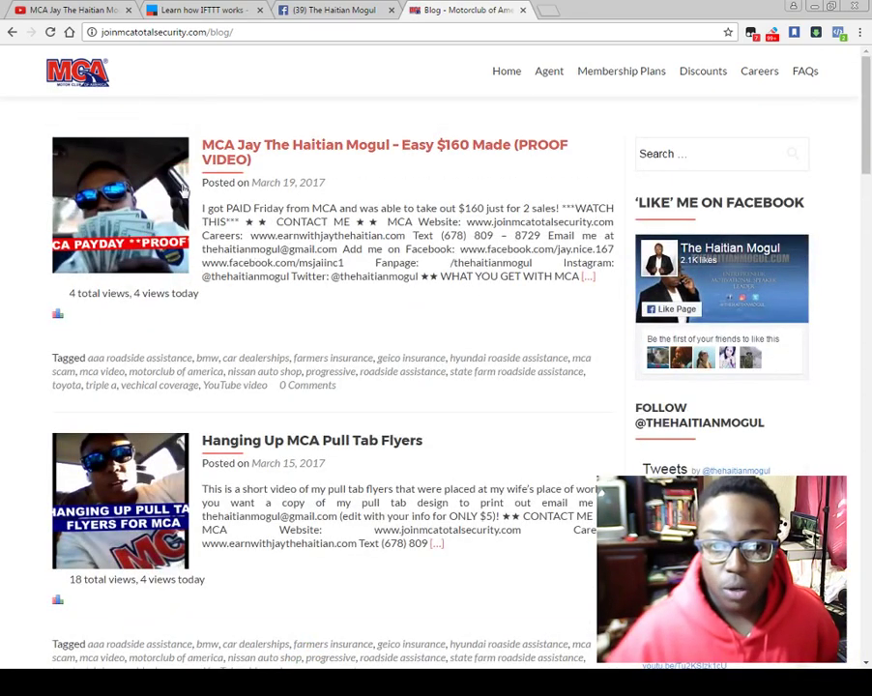
pyautogui.click(241, 153)
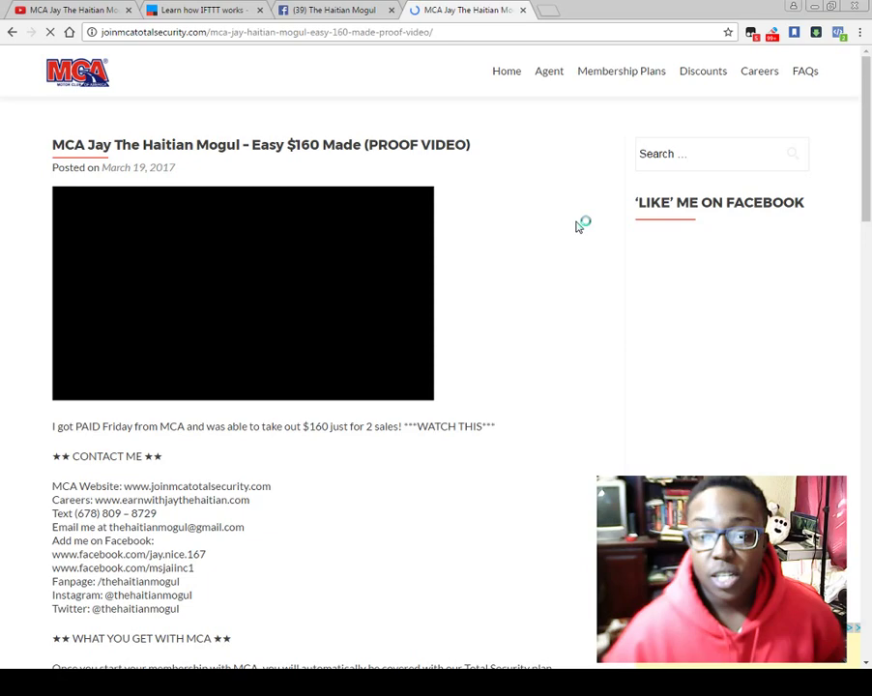
# - Copy the blog post's web address into the Link URL of the link post in the Facebook Multi-Page/Group Poster
pyautogui.moveTo(869, 150); pyautogui.dragTo(870, 58)
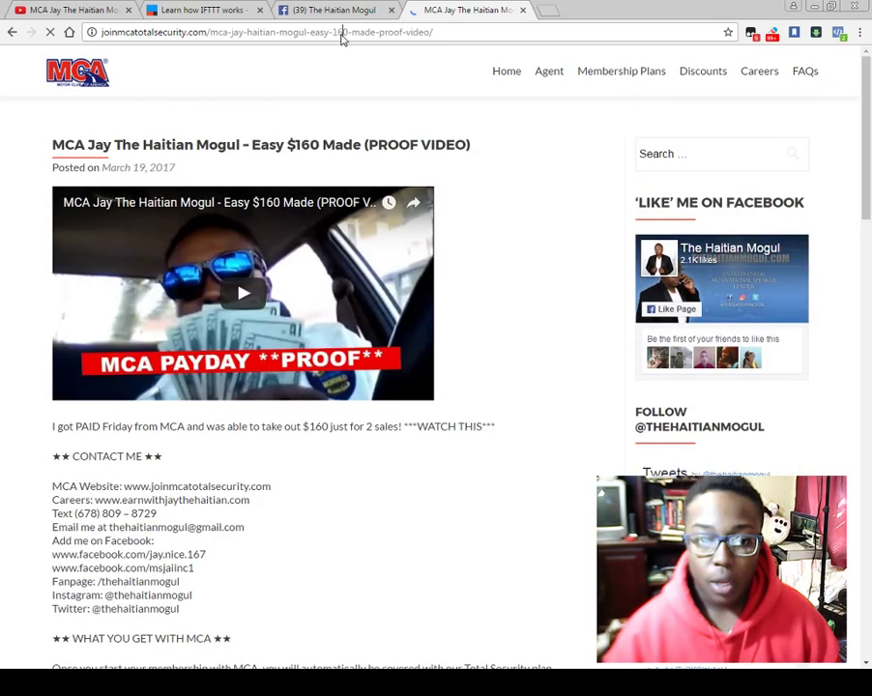
pyautogui.click(342, 35)
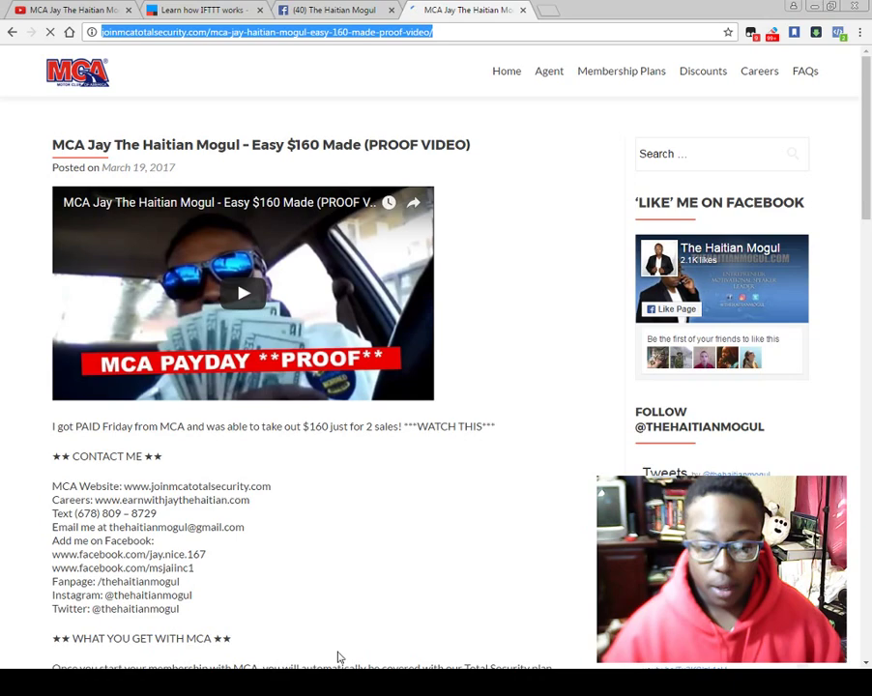
pyautogui.hotkey('alt', 'Tab')
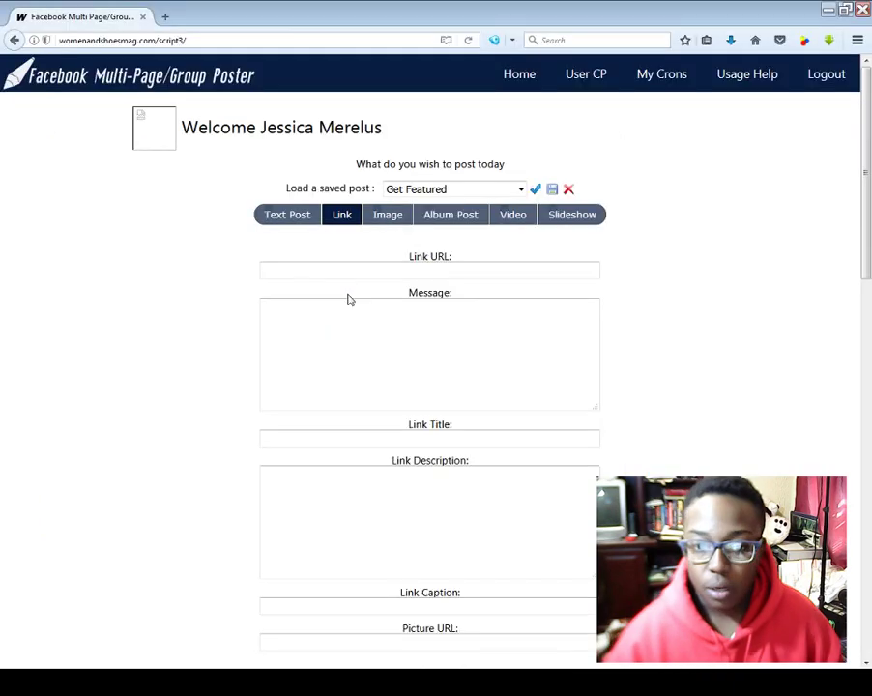
pyautogui.click(402, 275)
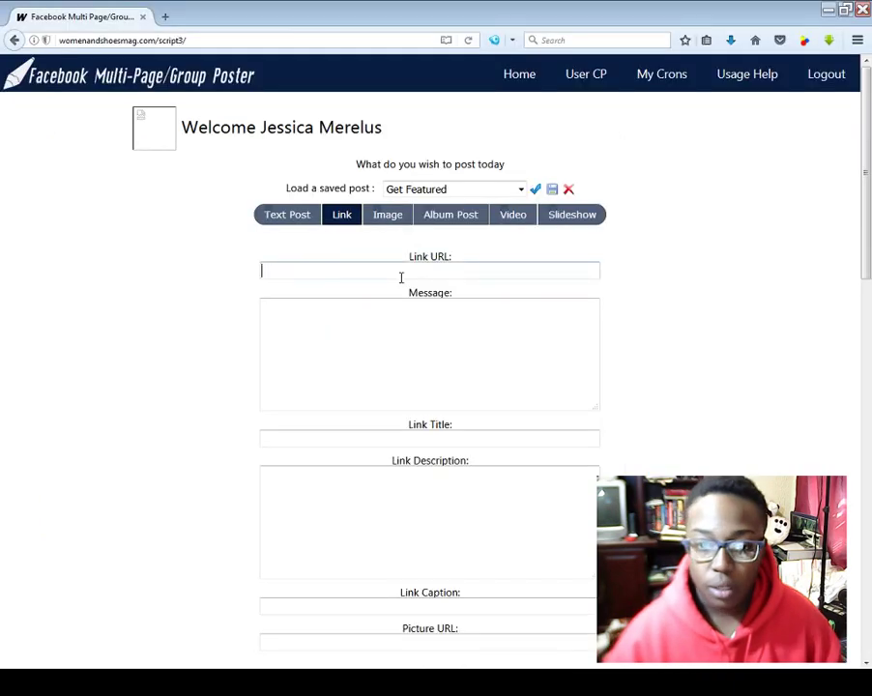
pyautogui.hotkey('ctrl', 'v')
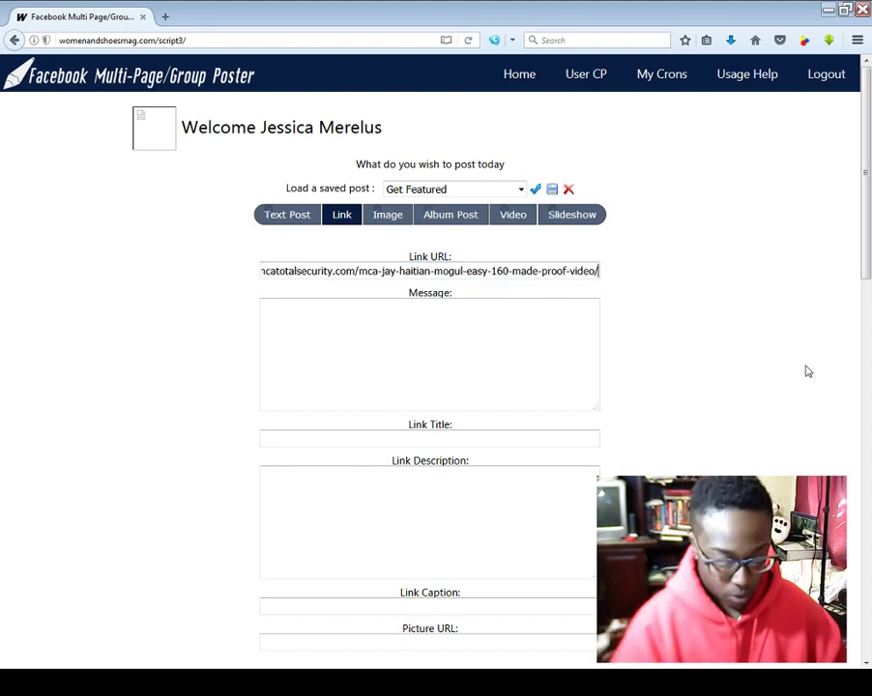
# - Ready the link post's Message for entry and look through the blog post in the other browser for suitable wording
pyautogui.scroll(-2, 774, 328)
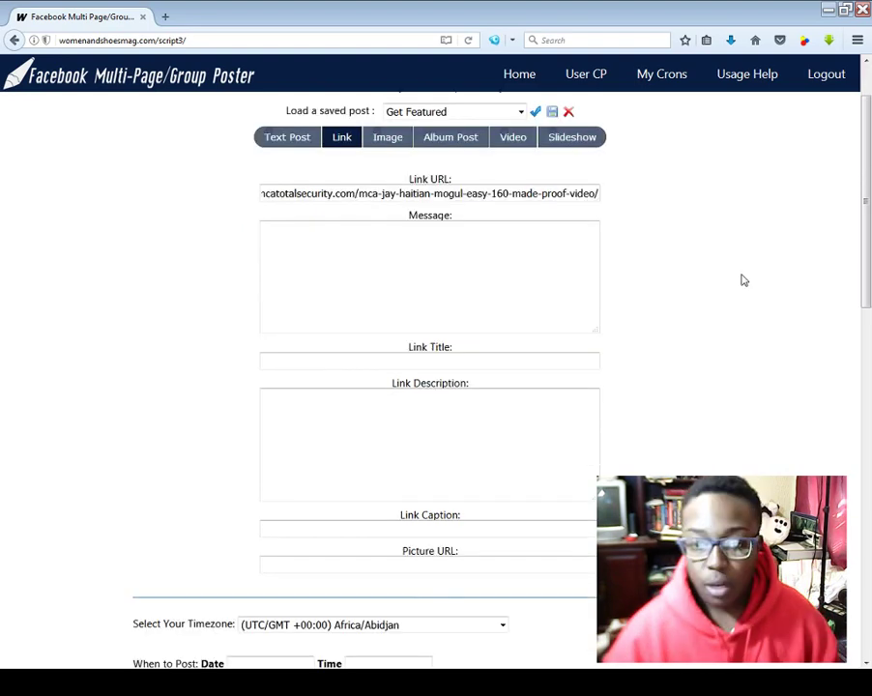
pyautogui.click(532, 299)
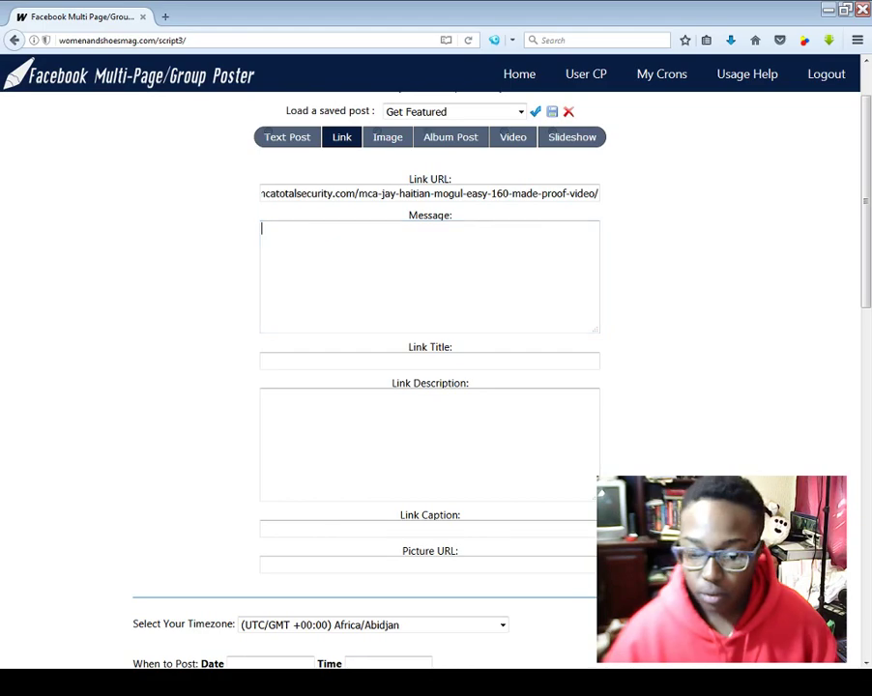
pyautogui.hotkey('alt', 'Tab')
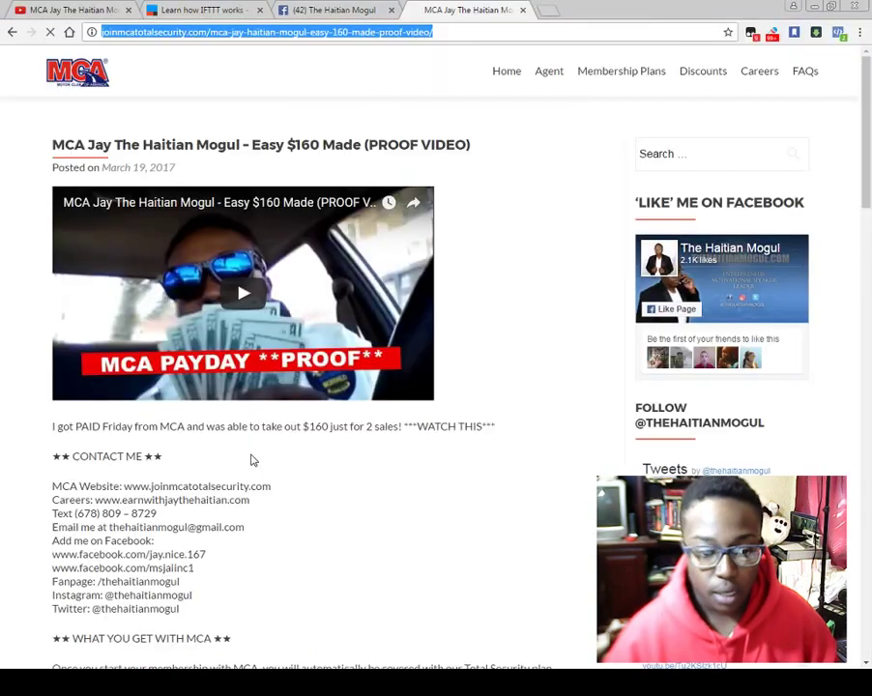
pyautogui.click(250, 460)
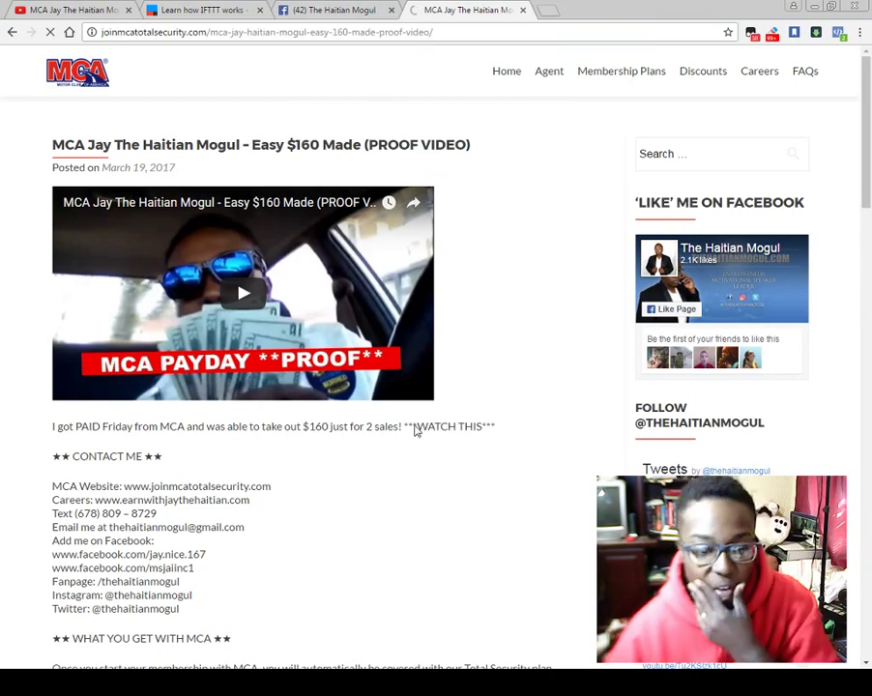
pyautogui.scroll(-5, 463, 454)
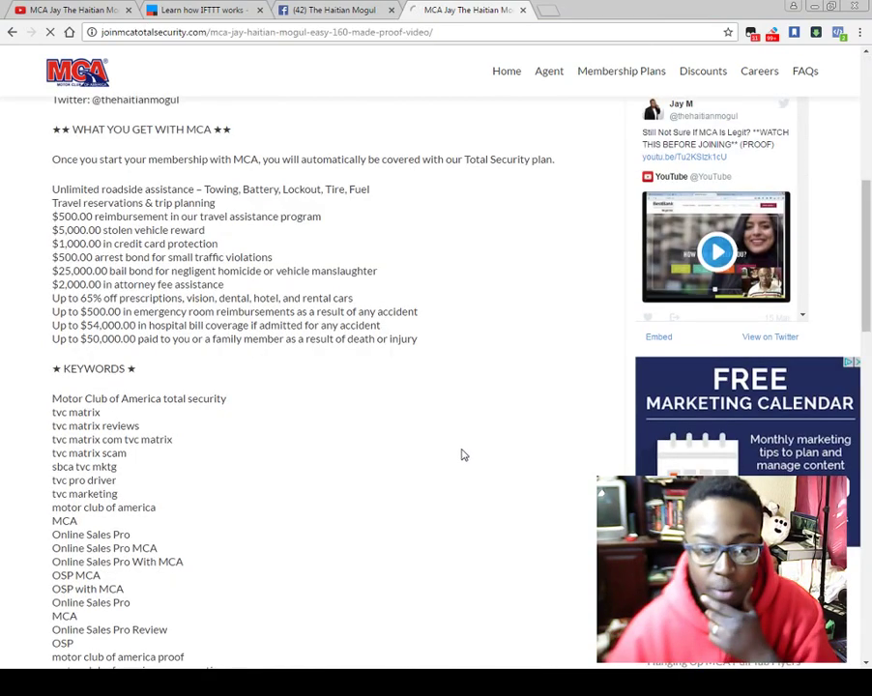
pyautogui.scroll(5, 463, 455)
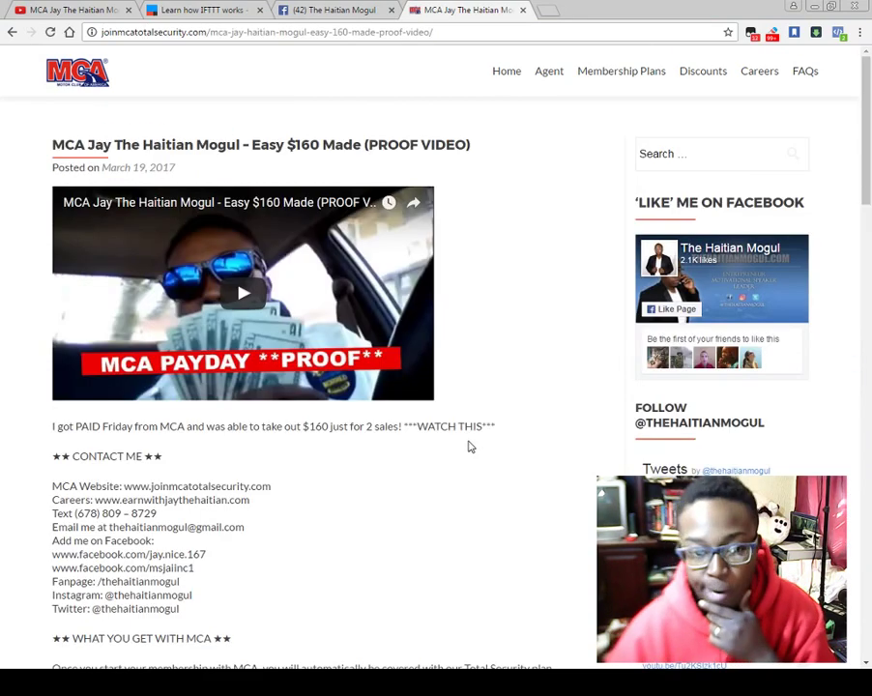
pyautogui.press('F5')
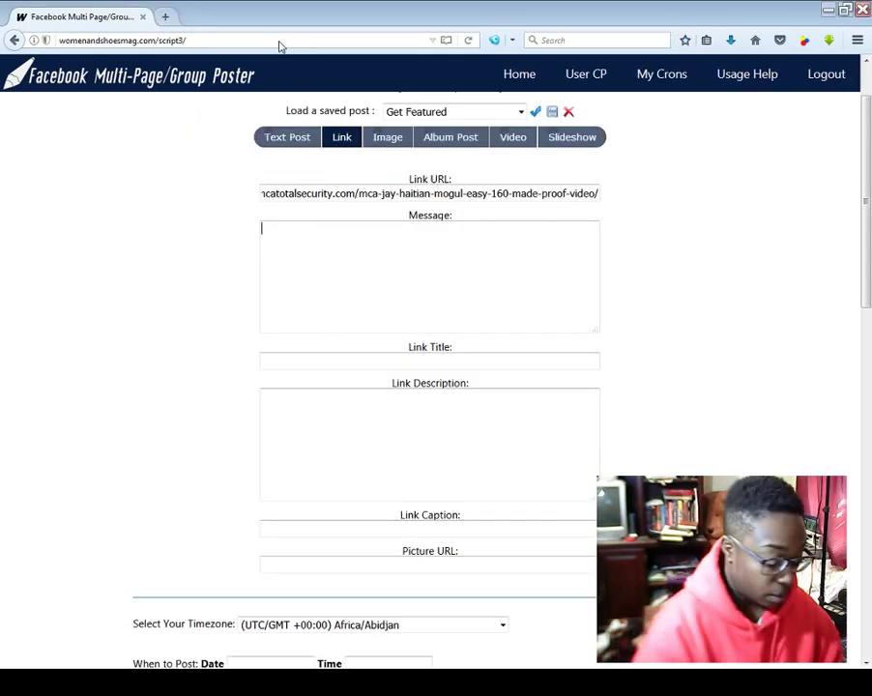
# - Open facebook.com in a new browser tab and go to the account's own profile page
pyautogui.click(281, 41)
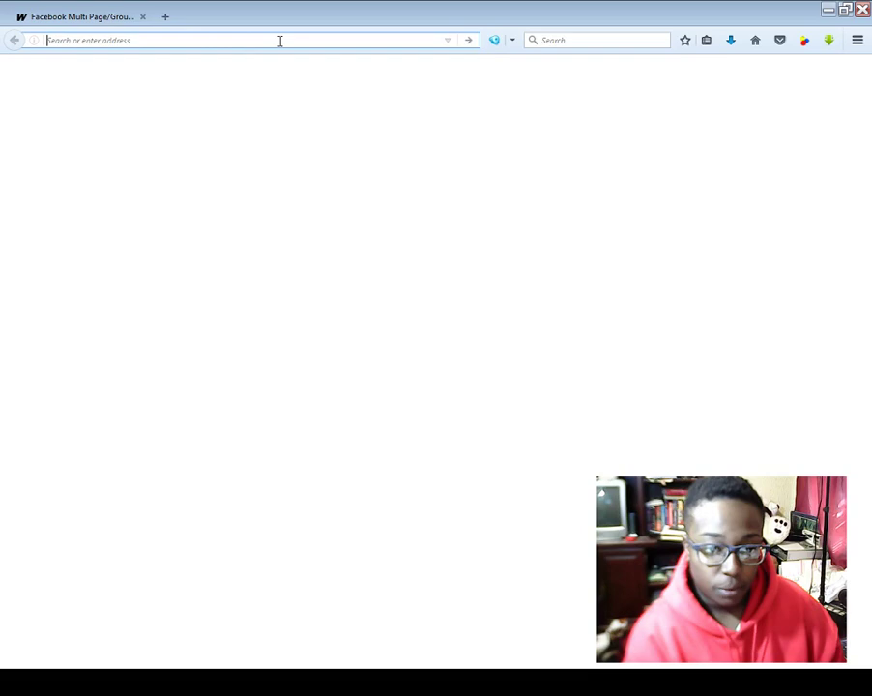
pyautogui.hotkey('ctrl', 't')
pyautogui.write('faceb')
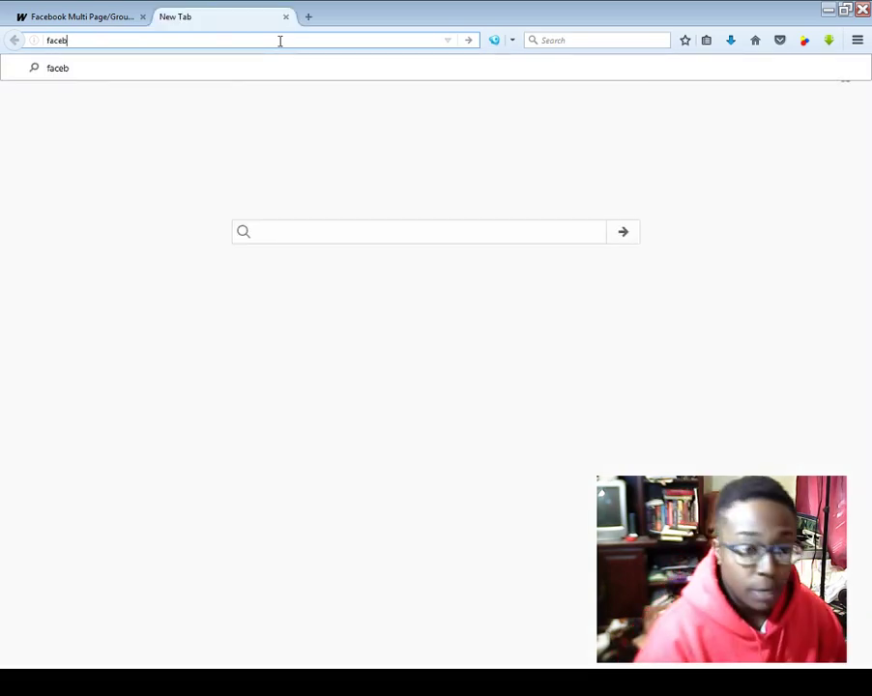
pyautogui.write('ook.com')
pyautogui.press('Return')
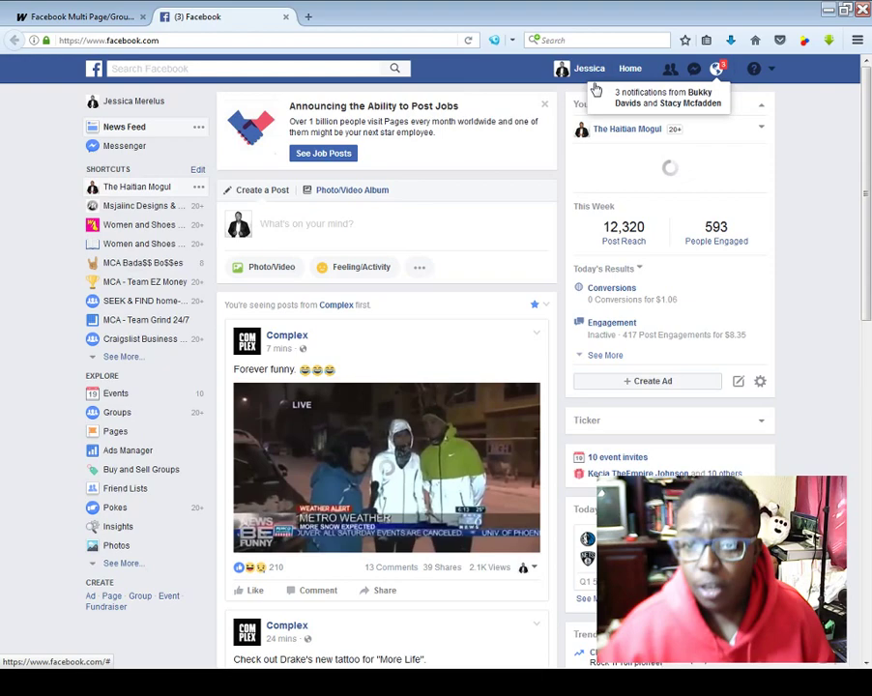
pyautogui.click(587, 69)
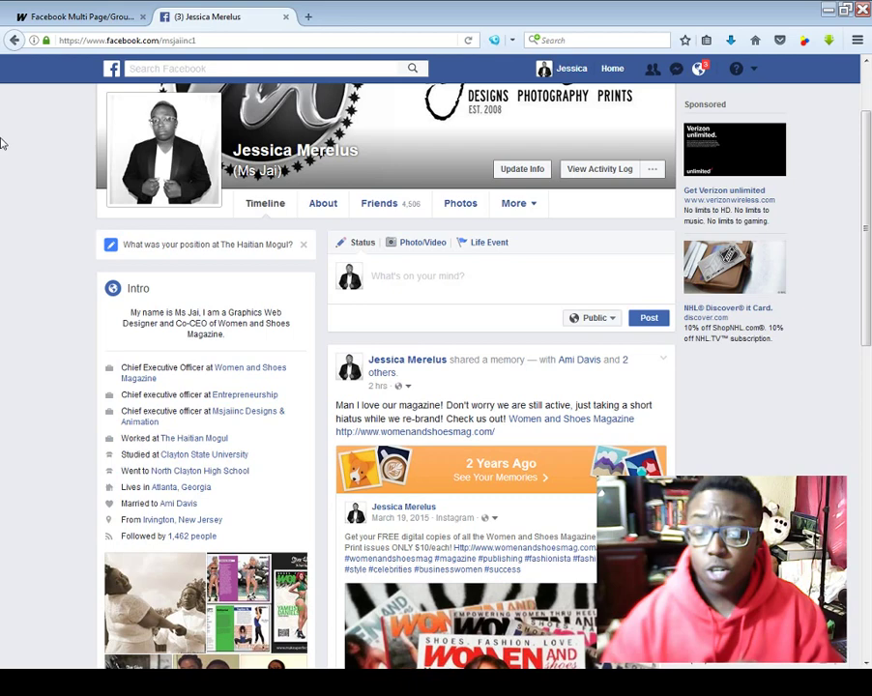
# - Copy "Made an EASY $160 posting ads online! ***WATCH THIS***" from the profile's March 12 video post into the group poster's Message
pyautogui.scroll(-15, 27, 243)
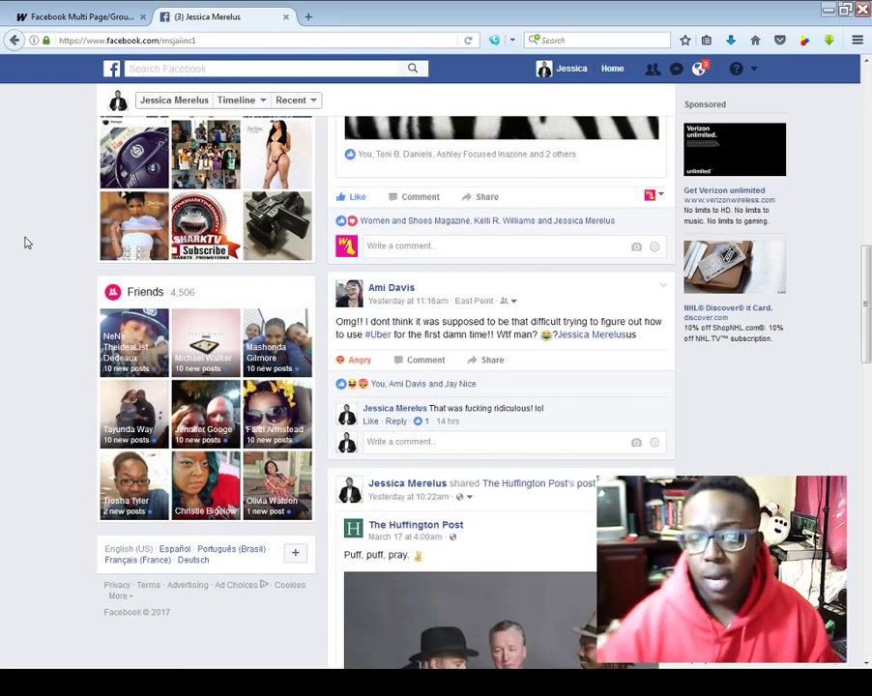
pyautogui.scroll(-4, 738, 449)
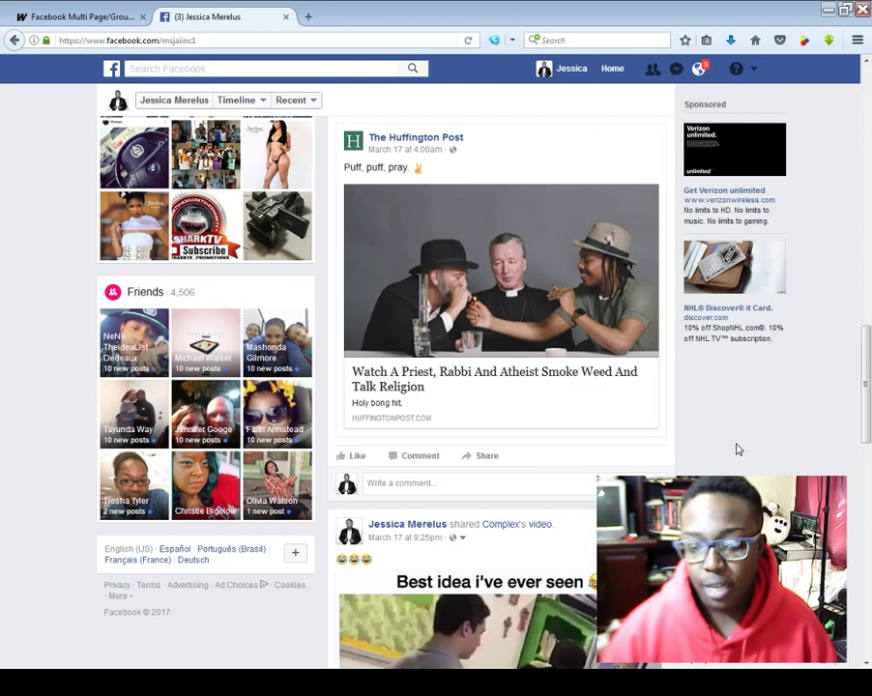
pyautogui.scroll(-5, 17, 236)
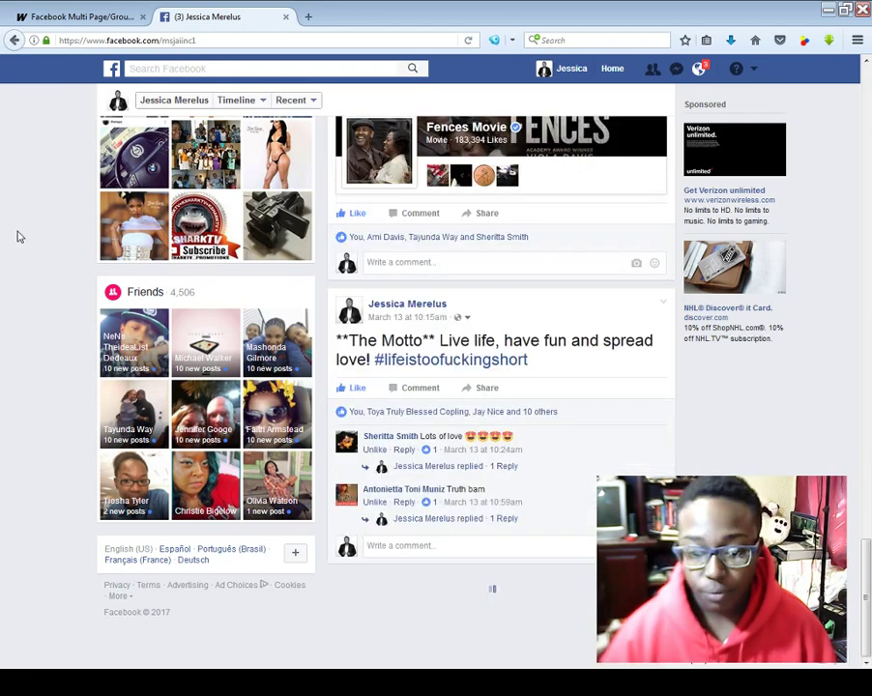
pyautogui.scroll(-5, 62, 271)
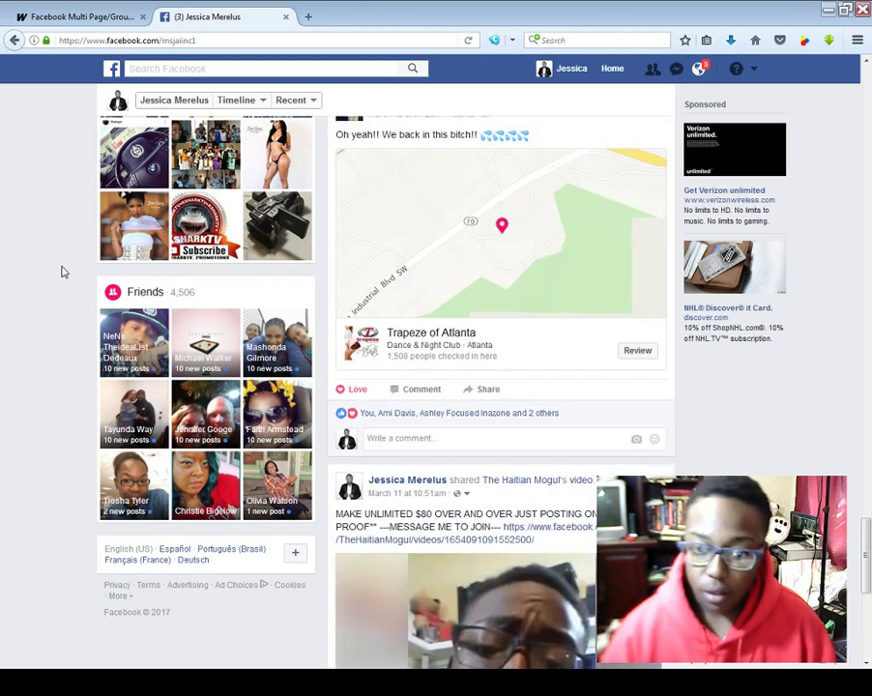
pyautogui.scroll(5, 63, 272)
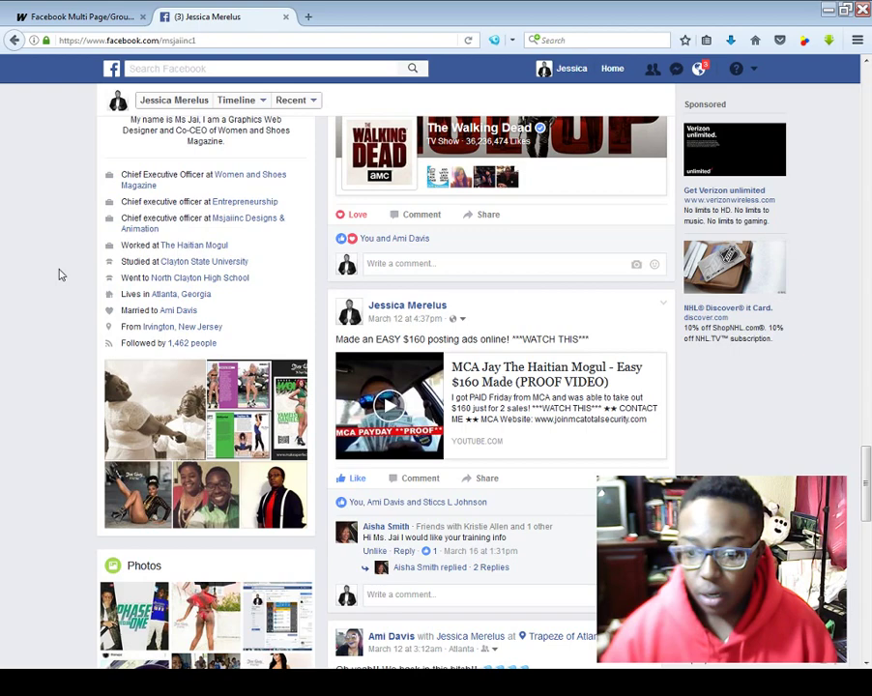
pyautogui.tripleClick(339, 339)
pyautogui.hotkey('ctrl', 'c')
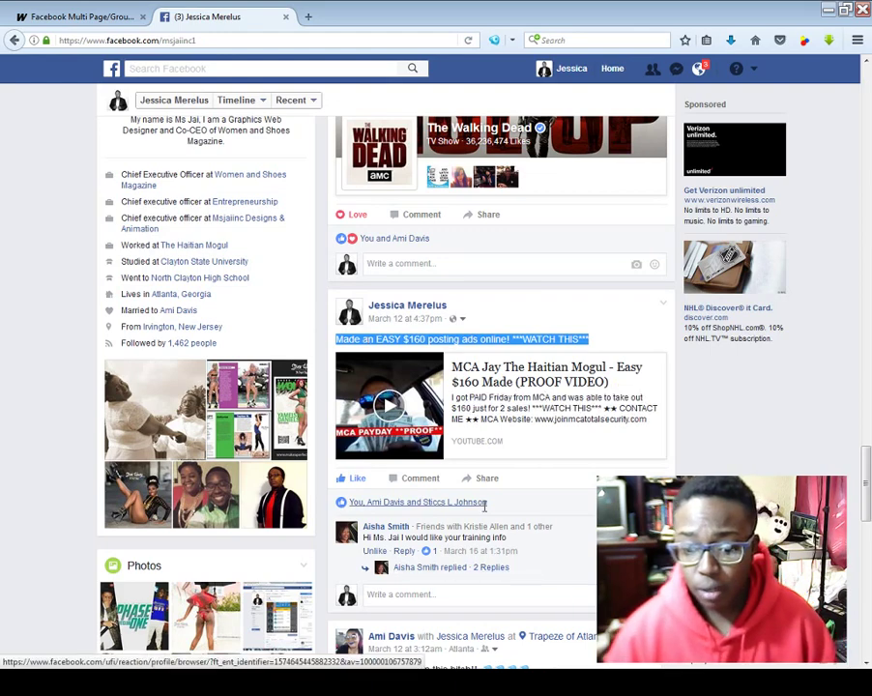
pyautogui.click(77, 16)
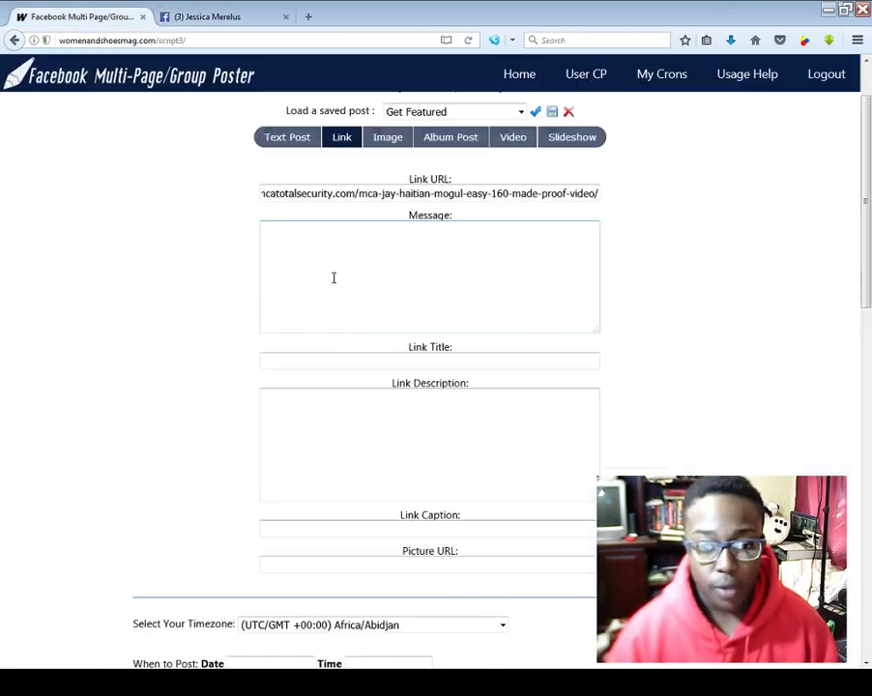
pyautogui.hotkey('ctrl', 'v')
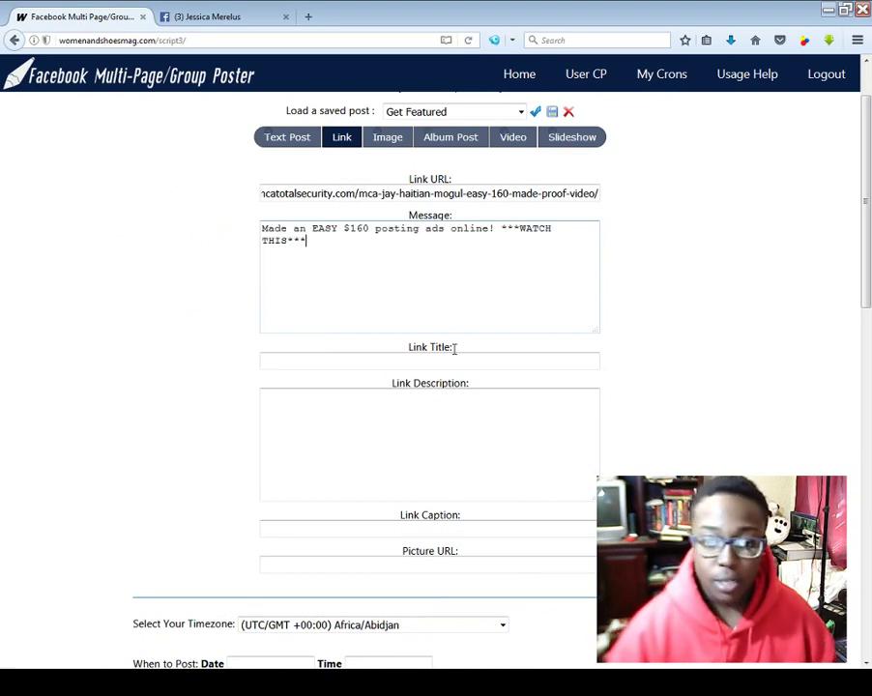
# - Insert "YOU CAN DO IT TOO!" before "***WATCH THIS***" in the Message, keeping the text as one paragraph
pyautogui.click(501, 228)
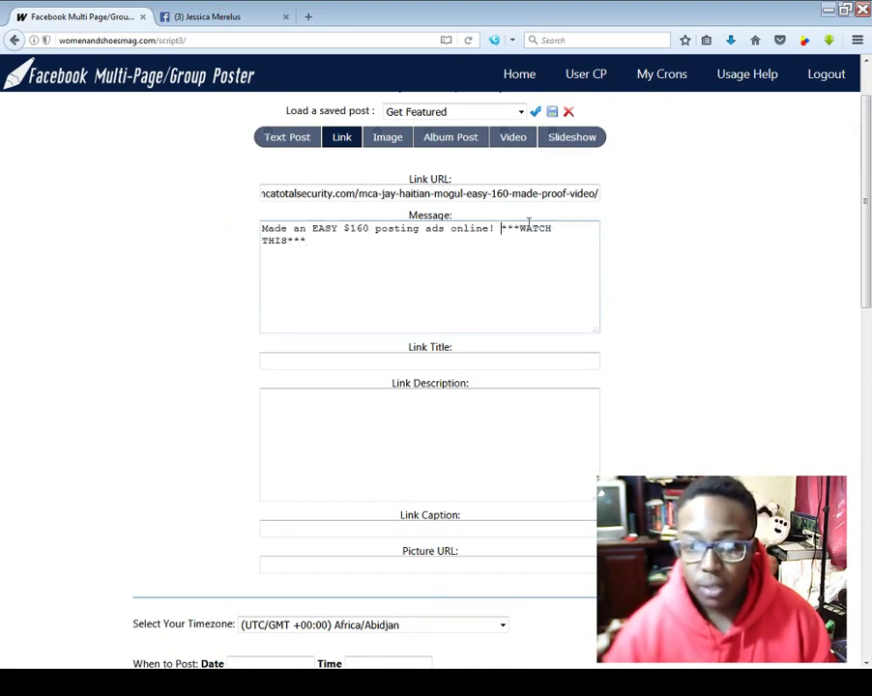
pyautogui.press('Return')
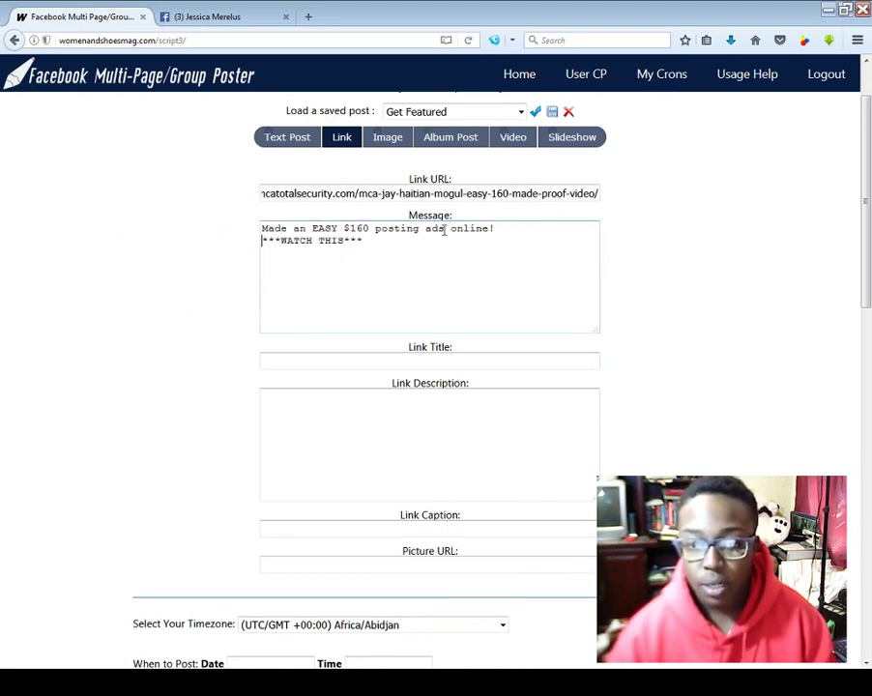
pyautogui.click(511, 229)
pyautogui.write('Y')
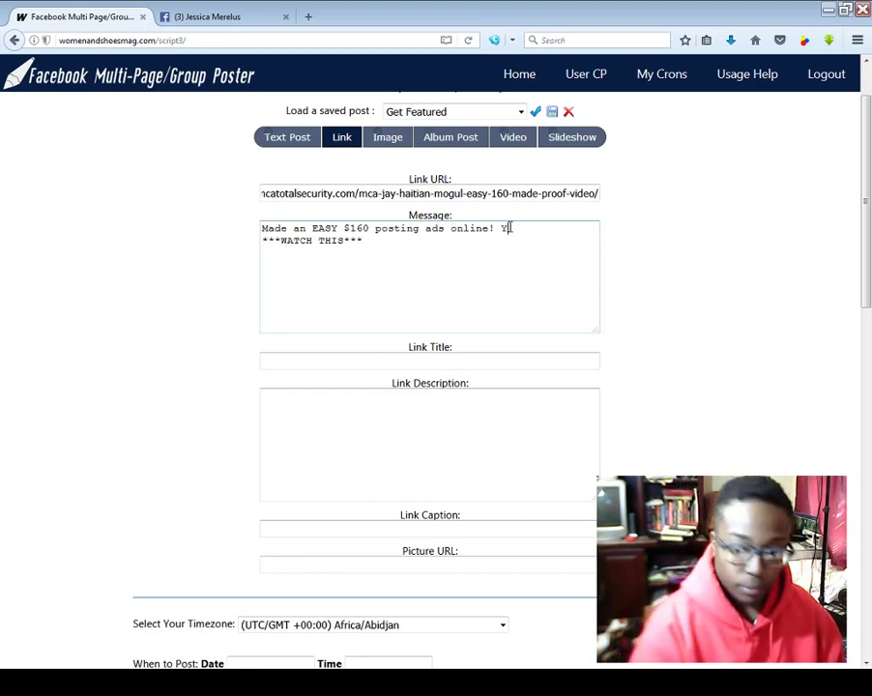
pyautogui.write('ou can')
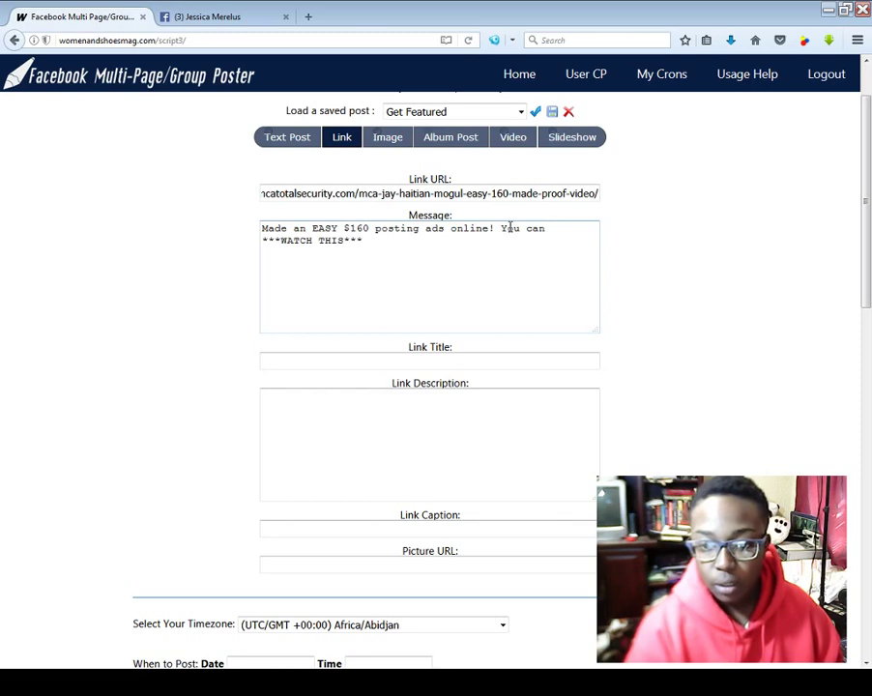
pyautogui.press('BackSpace')
pyautogui.press('BackSpace')
pyautogui.press('BackSpace')
pyautogui.press('BackSpace')
pyautogui.press('BackSpace')
pyautogui.press('BackSpace')
pyautogui.press('BackSpace')
pyautogui.press('BackSpace')
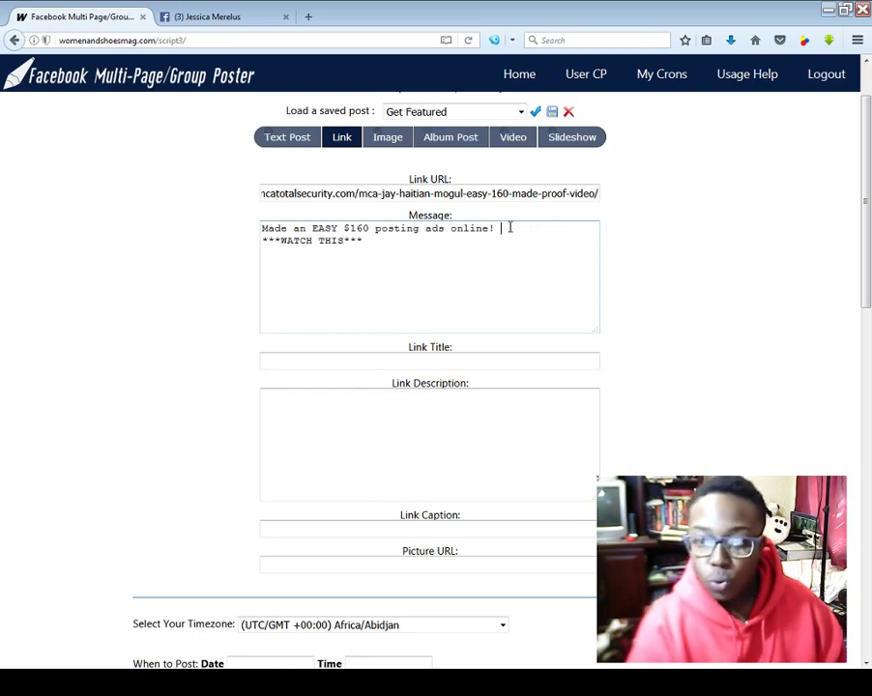
pyautogui.write('YOU CAN DO IT TOO!')
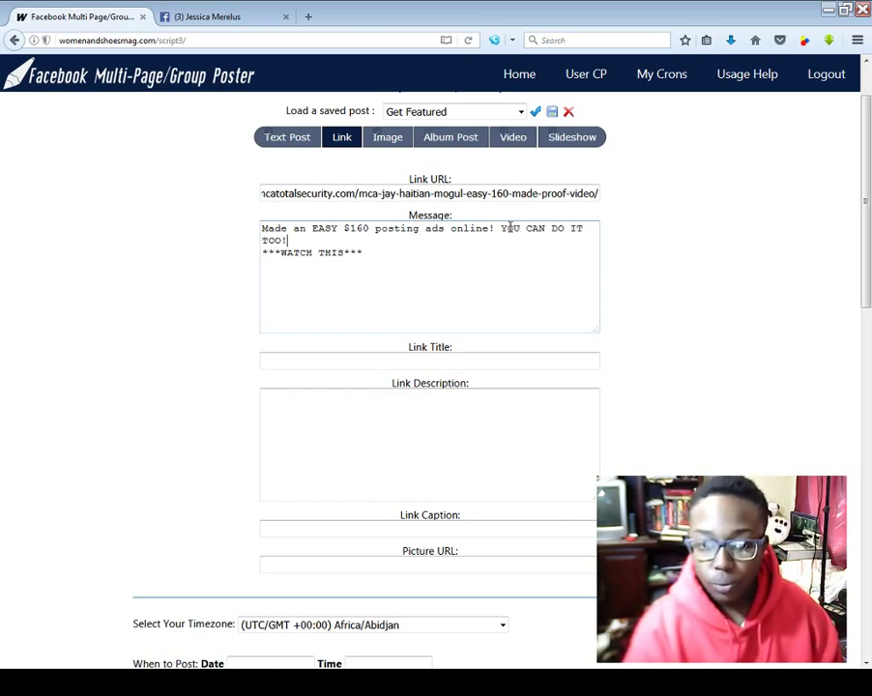
pyautogui.press('Delete')
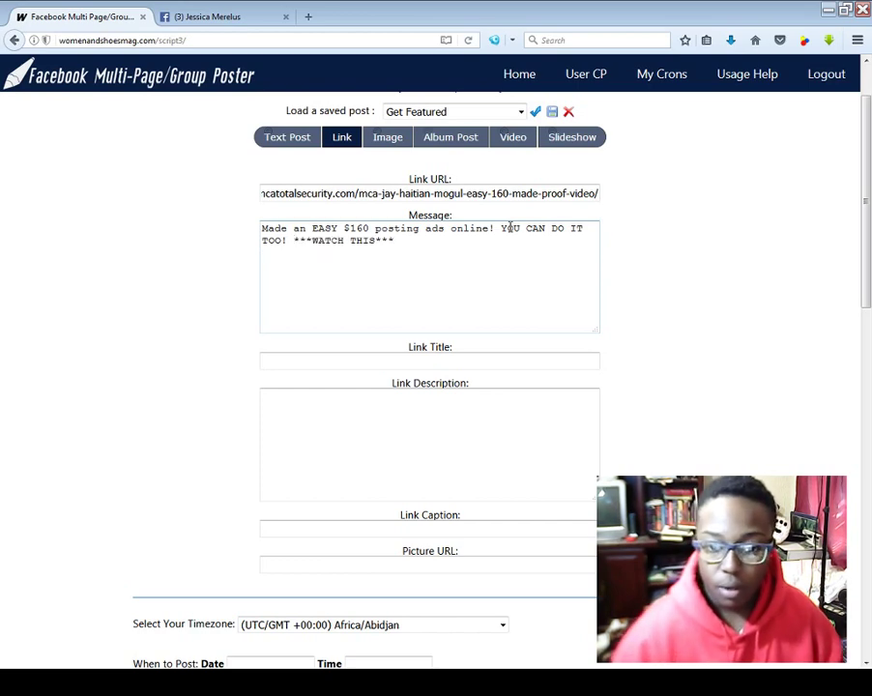
pyautogui.moveTo(311, 241); pyautogui.dragTo(377, 243)
pyautogui.click(362, 238)
pyautogui.click(398, 240)
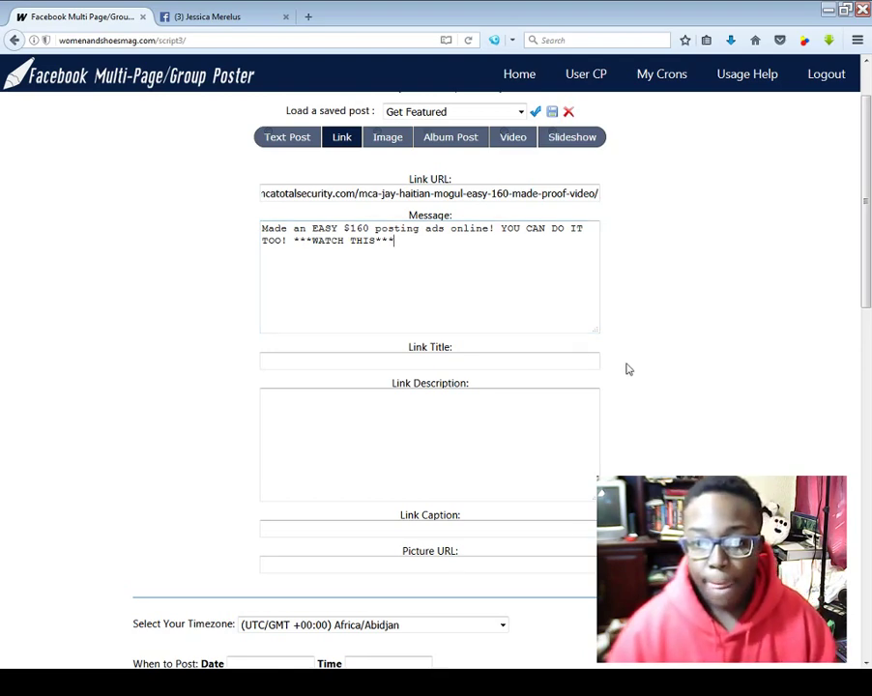
# - Search the web for "upload image online" in a new browser tab and open the ImgBB image hosting site
pyautogui.click(481, 565)
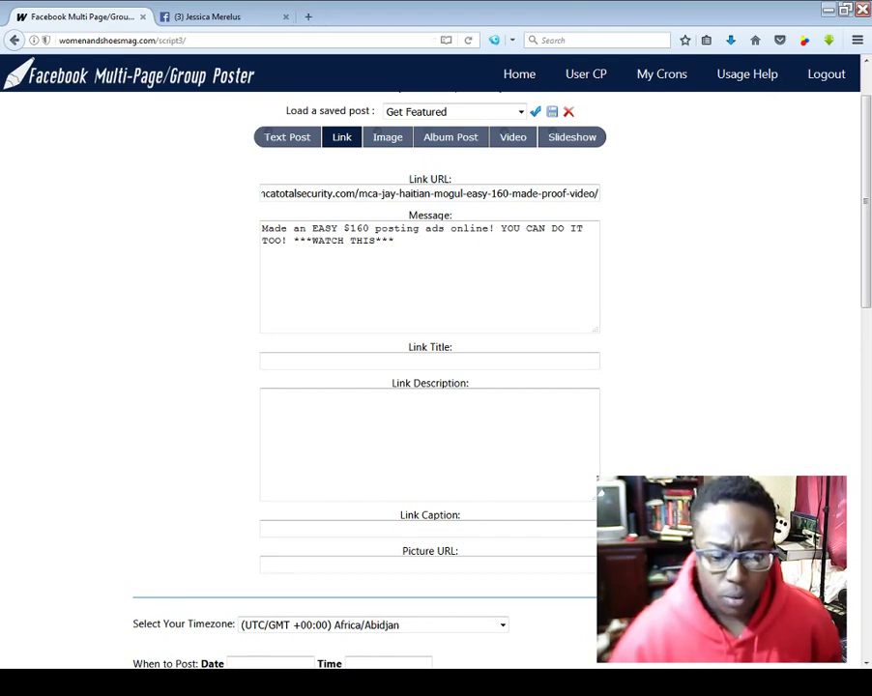
pyautogui.click(309, 16)
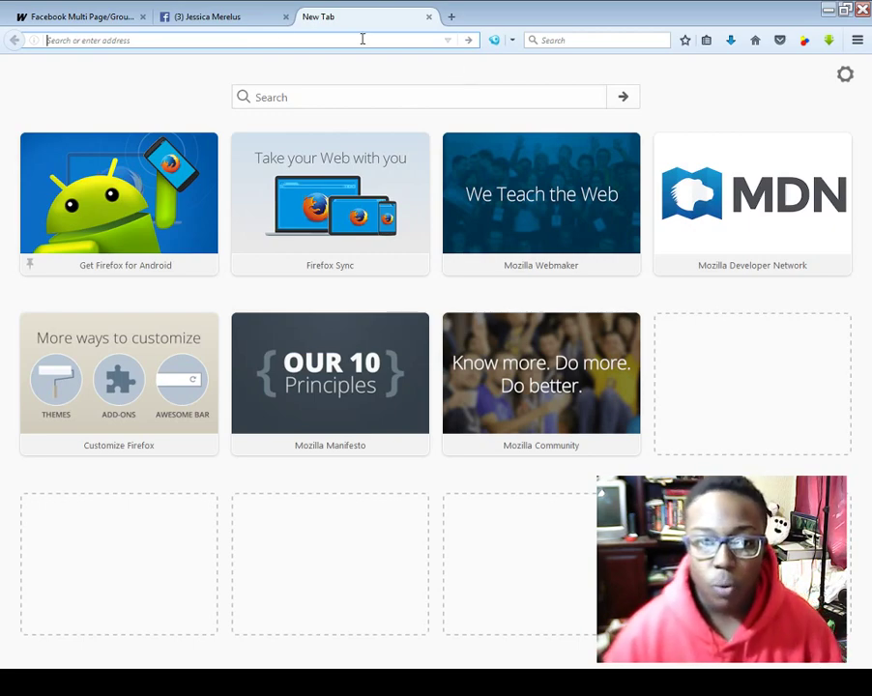
pyautogui.write('i')
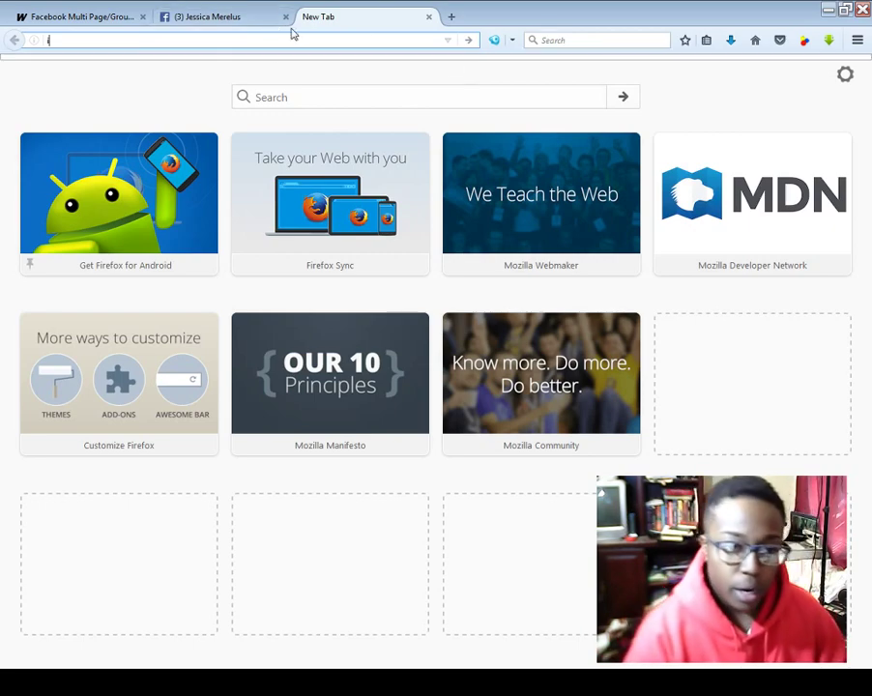
pyautogui.press('BackSpace')
pyautogui.write('uploa')
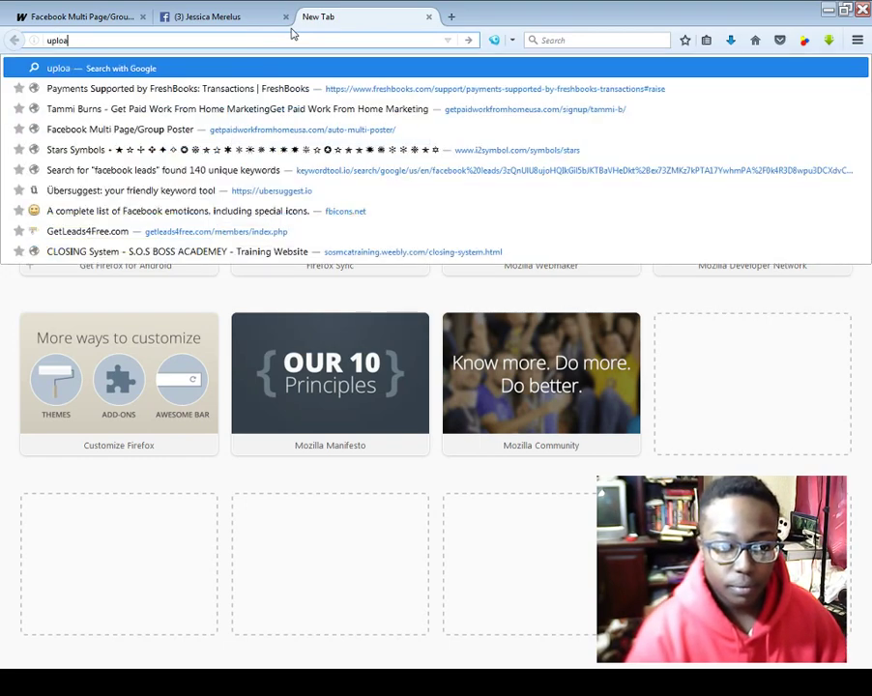
pyautogui.write('d image online')
pyautogui.press('Return')
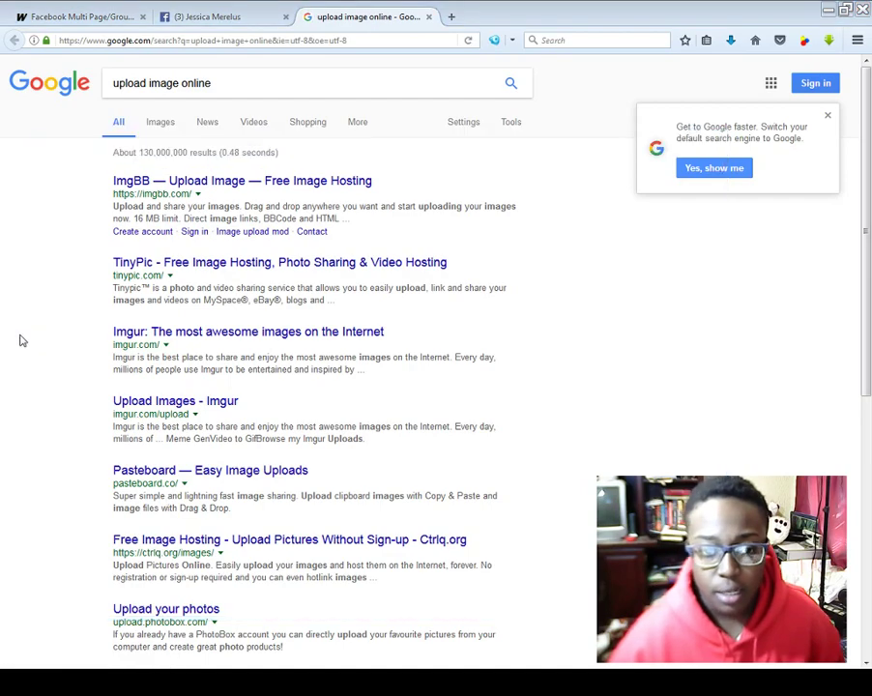
pyautogui.click(214, 187)
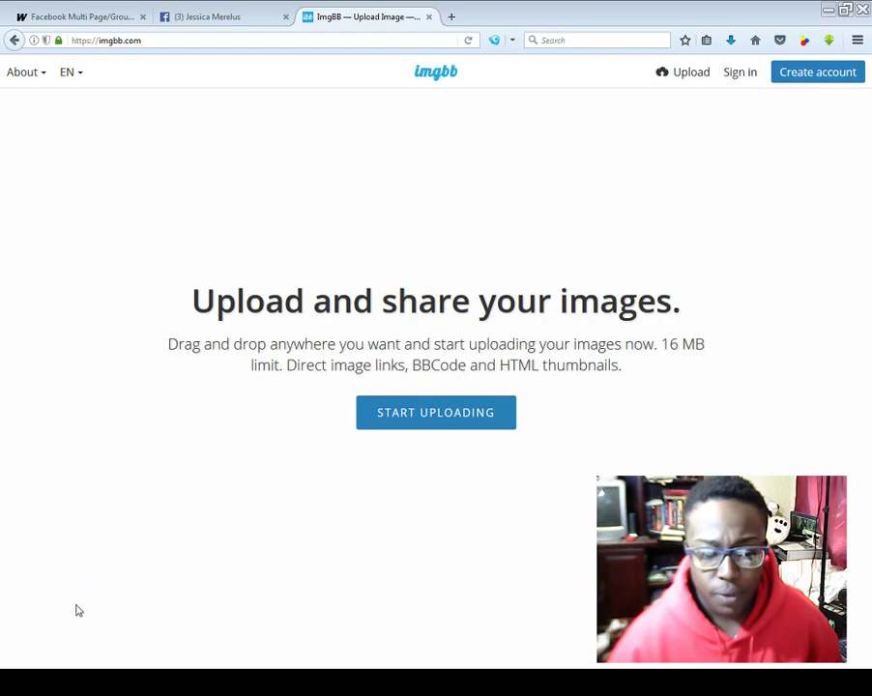
# - Upload "mca payday proof 1 thumb3.png" from the MCA Videos folder to ImgBB
pyautogui.moveTo(106, 116); pyautogui.dragTo(361, 123)
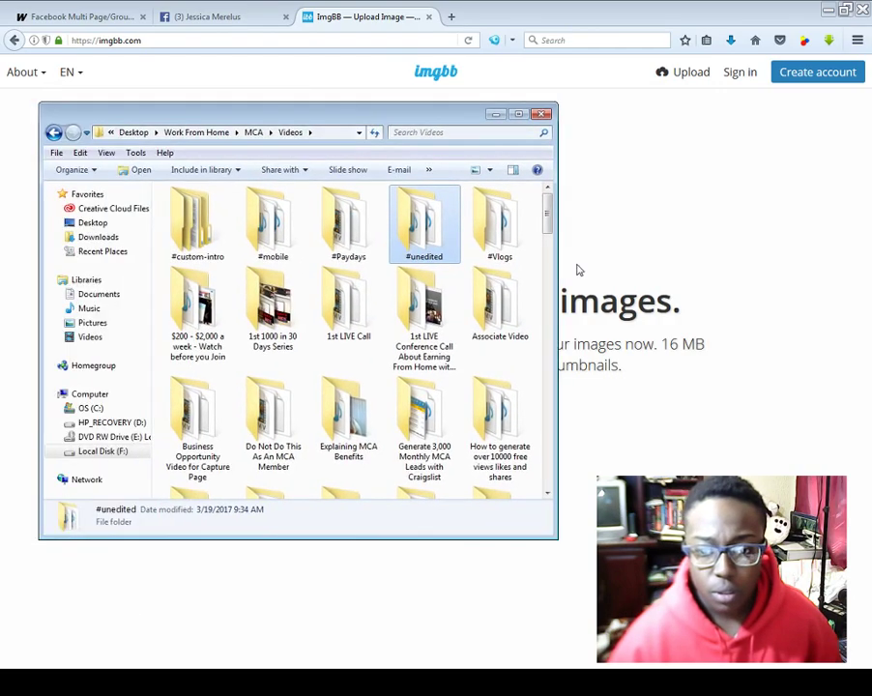
pyautogui.scroll(-1, 547, 440)
pyautogui.scroll(-10, 547, 440)
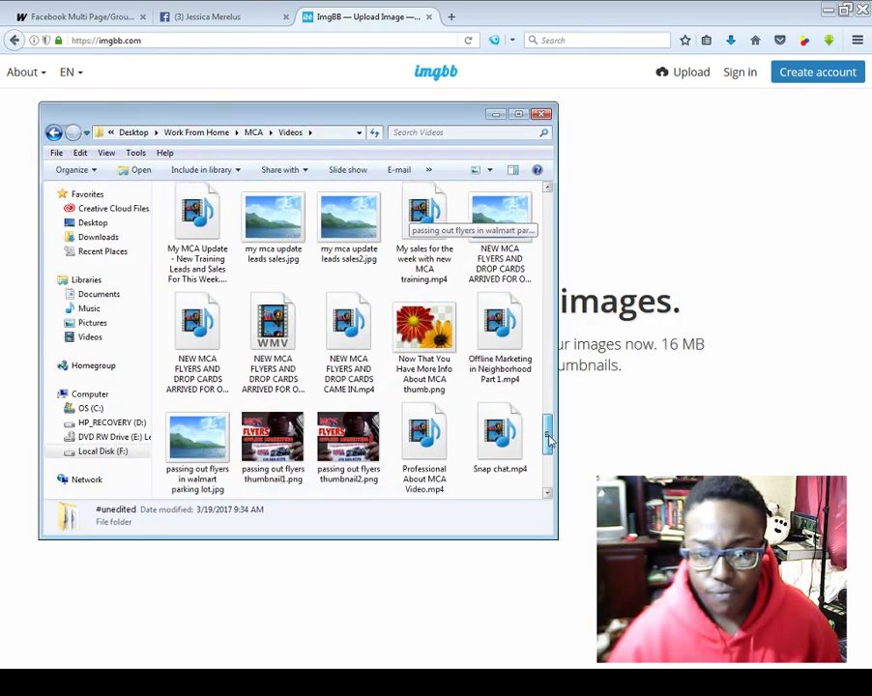
pyautogui.moveTo(548, 472); pyautogui.dragTo(548, 389)
pyautogui.click(355, 294)
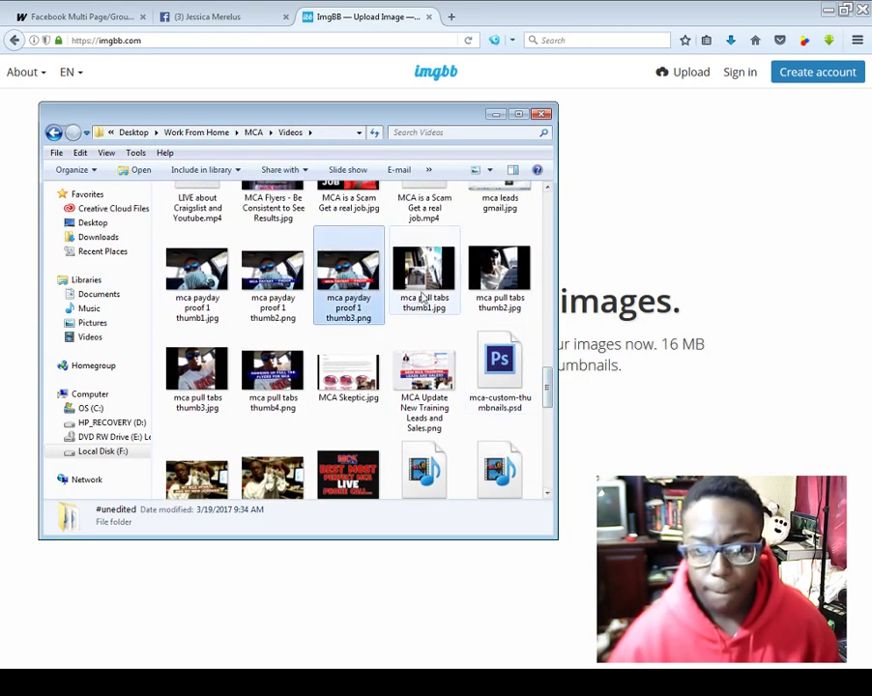
pyautogui.click(333, 313)
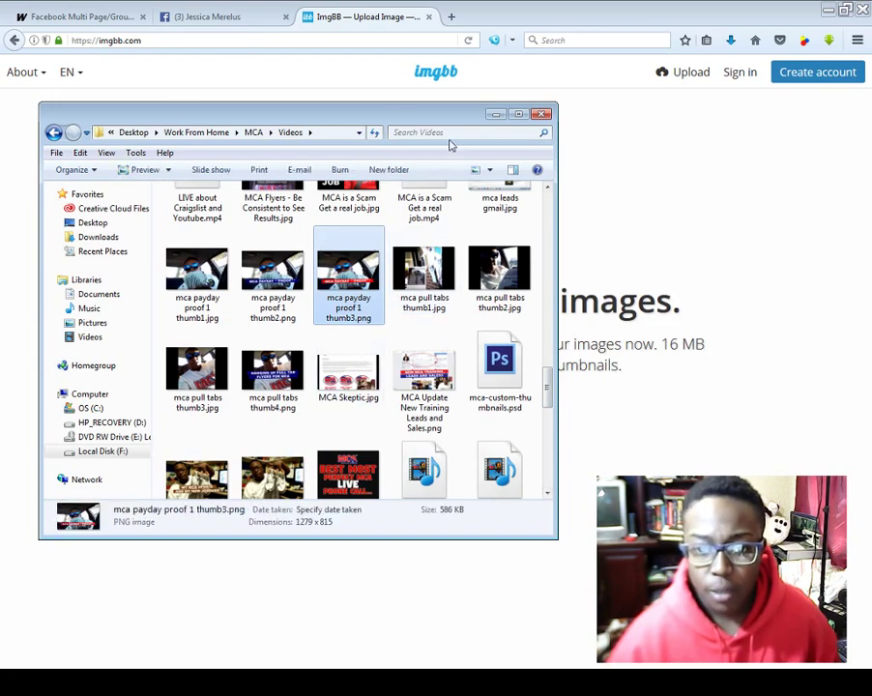
pyautogui.moveTo(447, 118); pyautogui.dragTo(183, 164)
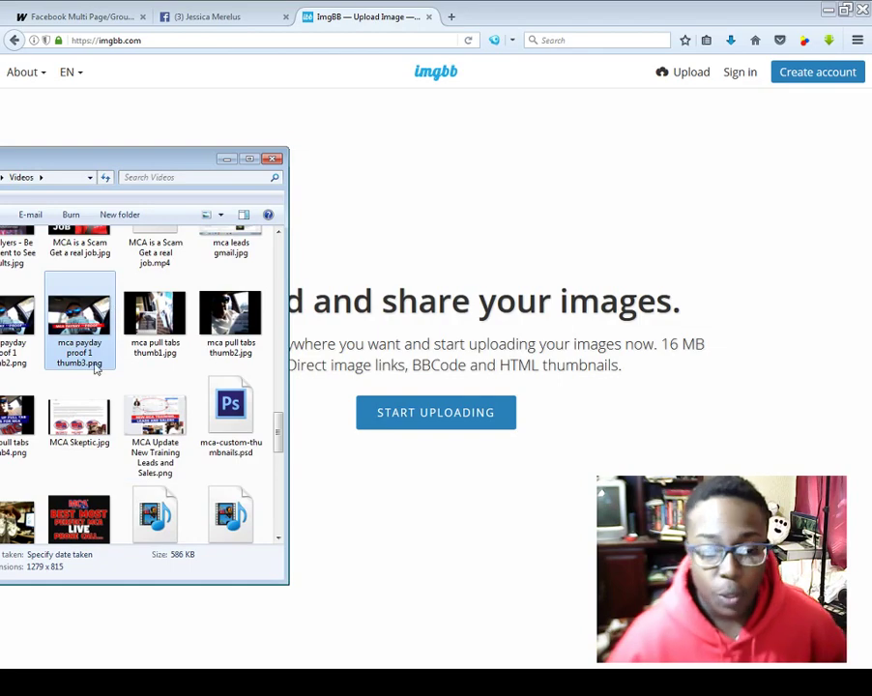
pyautogui.click(434, 413)
pyautogui.click(332, 17)
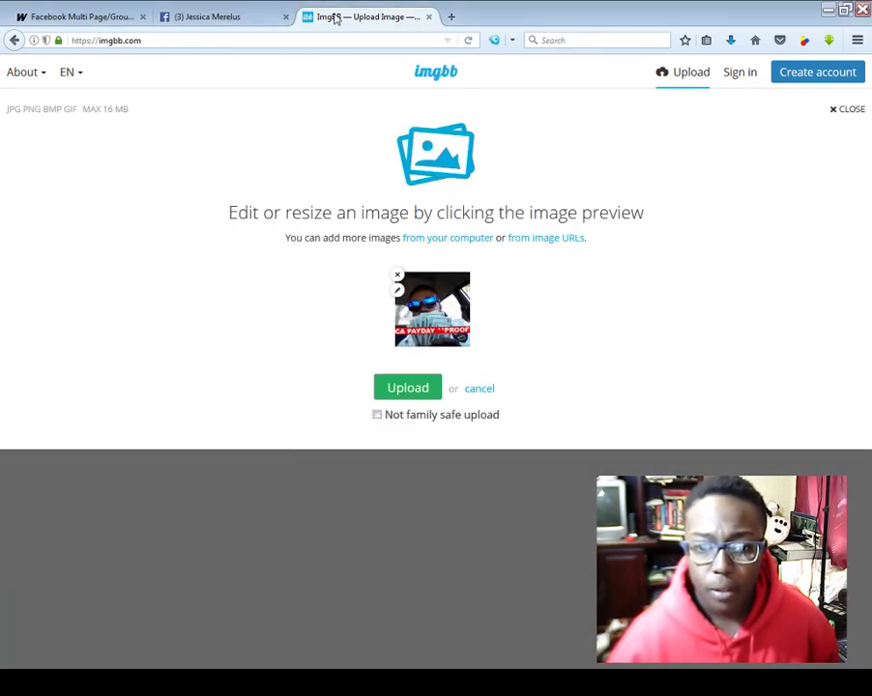
pyautogui.click(408, 388)
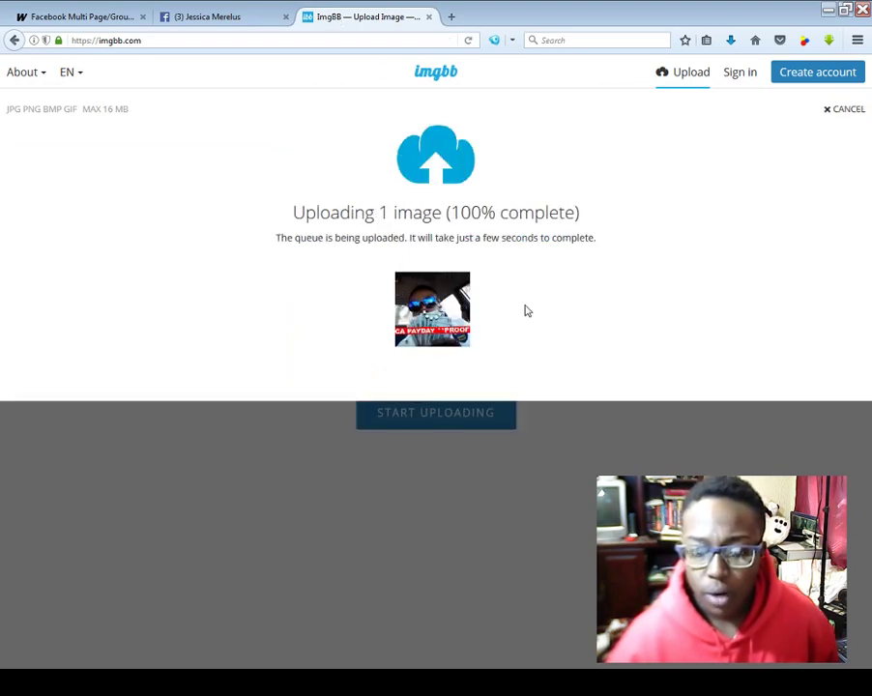
# - Check the HTML full linked embed code, switch back to Viewer links and copy the uploaded image's link
pyautogui.click(334, 436)
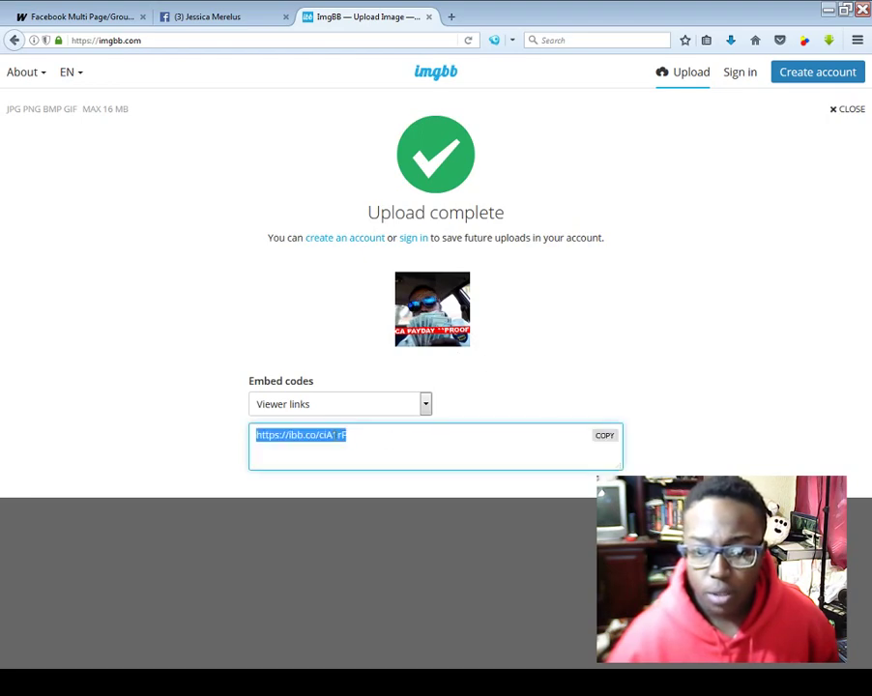
pyautogui.click(425, 404)
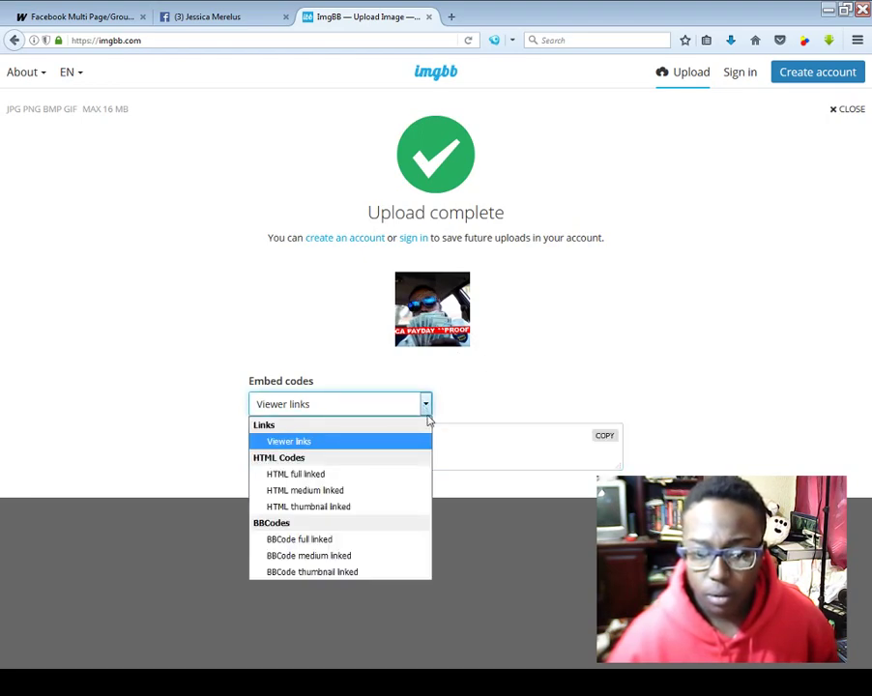
pyautogui.click(352, 475)
pyautogui.click(405, 405)
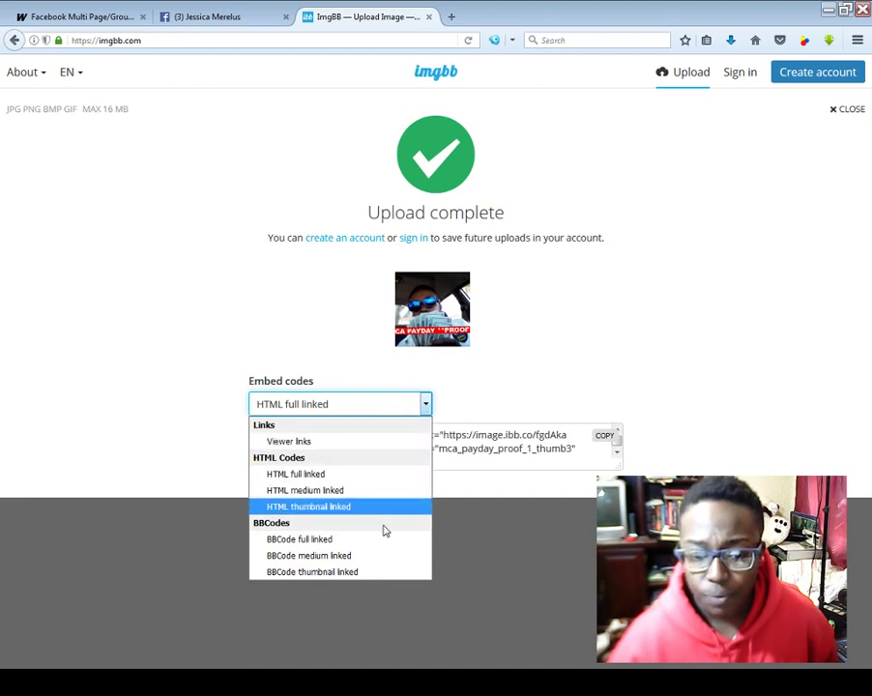
pyautogui.click(333, 442)
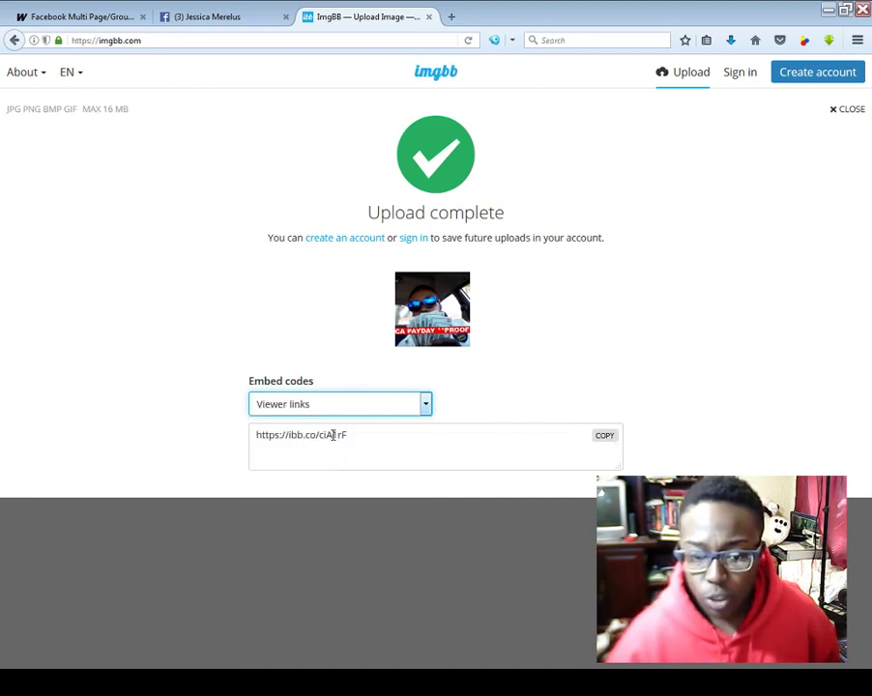
pyautogui.click(362, 448)
pyautogui.hotkey('ctrl', 'c')
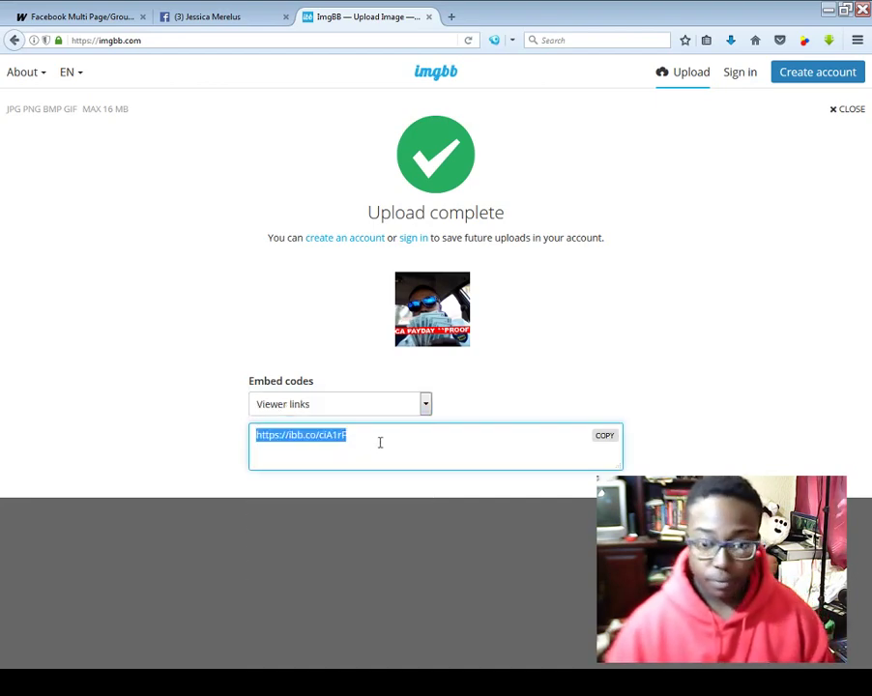
pyautogui.click(442, 316)
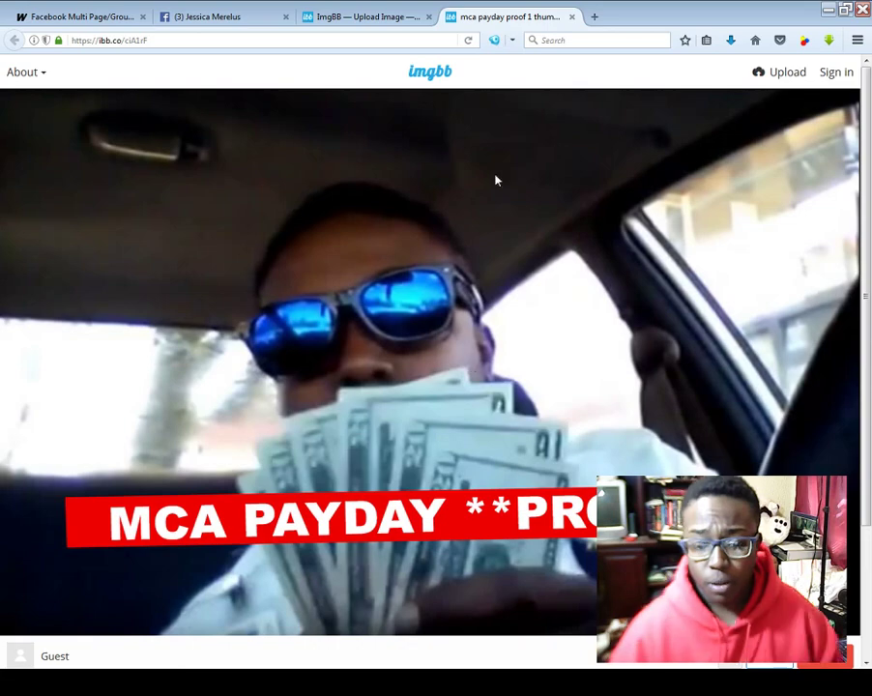
pyautogui.click(84, 18)
pyautogui.hotkey('ctrl', 'v')
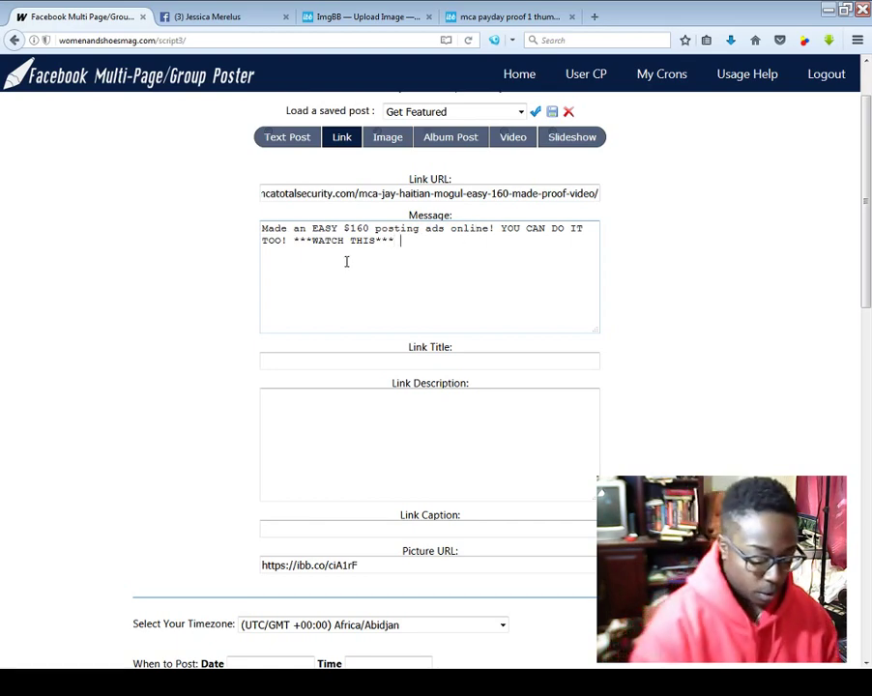
# - Append "COMMENT 'INTERESTED' FOR MORE INFO!" to the end of the link post's Message
pyautogui.write('COMMEN')
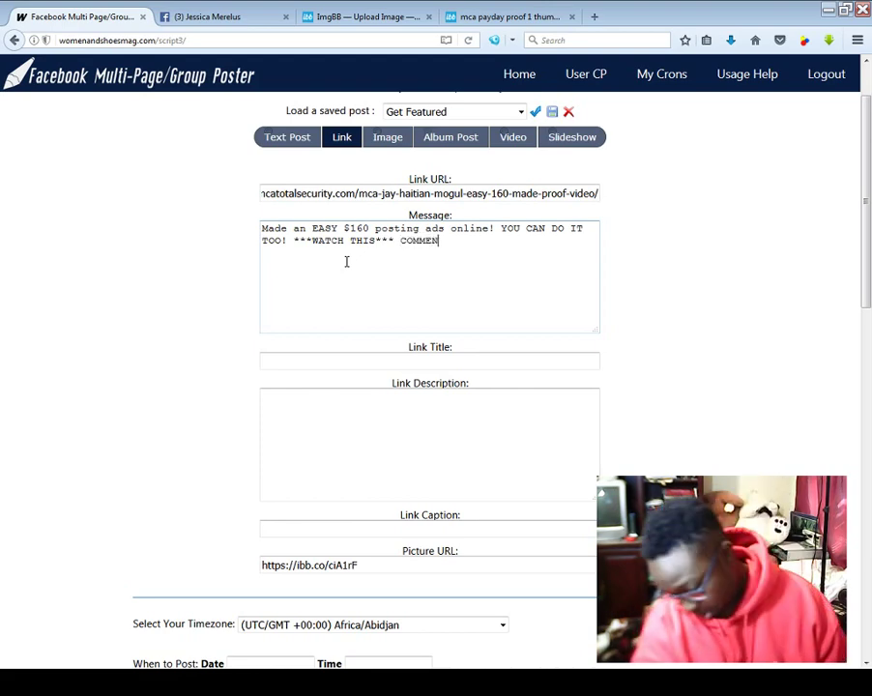
pyautogui.write('T FO RMOR')
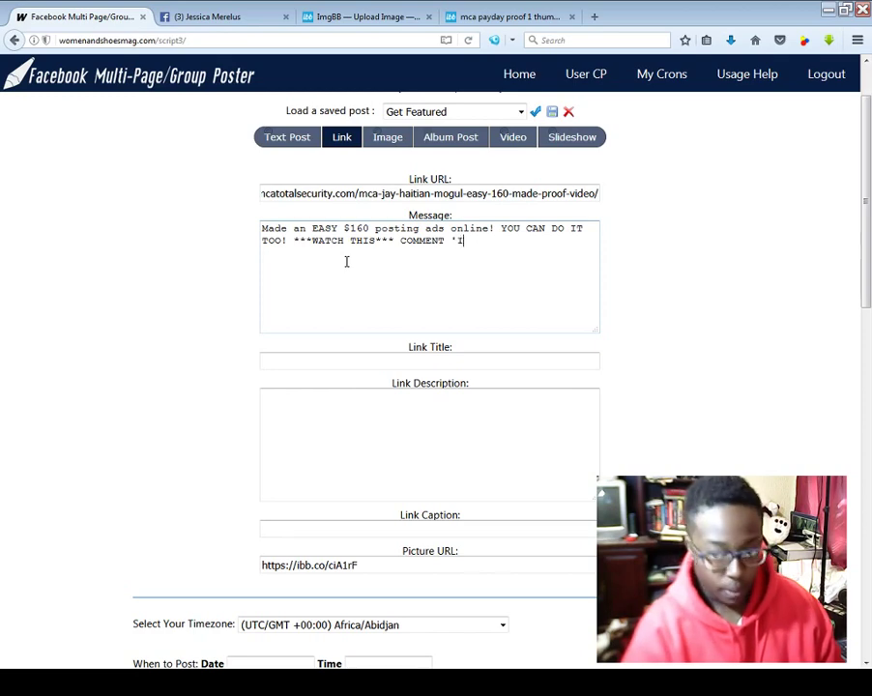
pyautogui.write("NTERESTED' FOR MORE I")
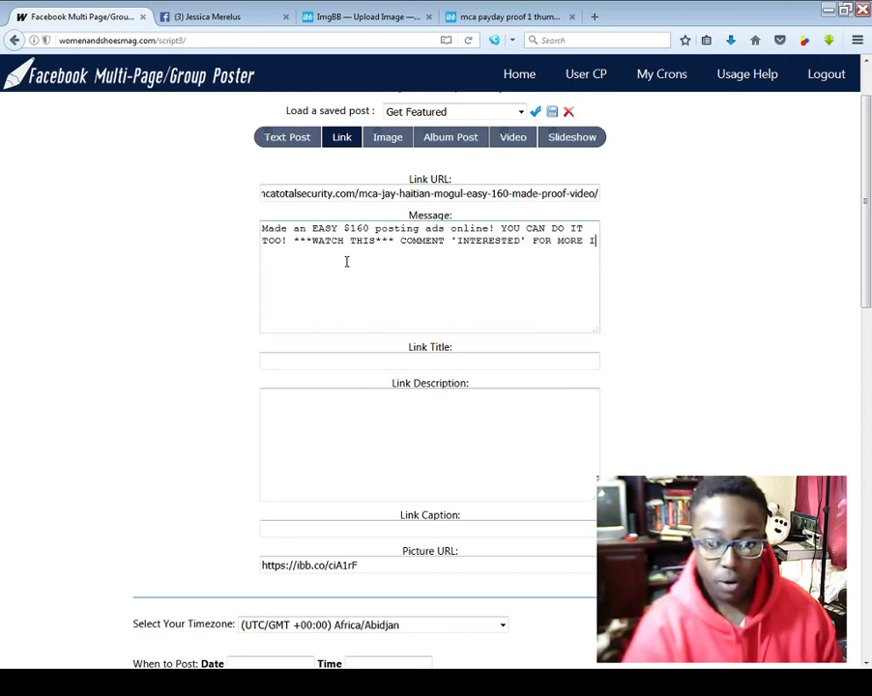
pyautogui.write('NFO!')
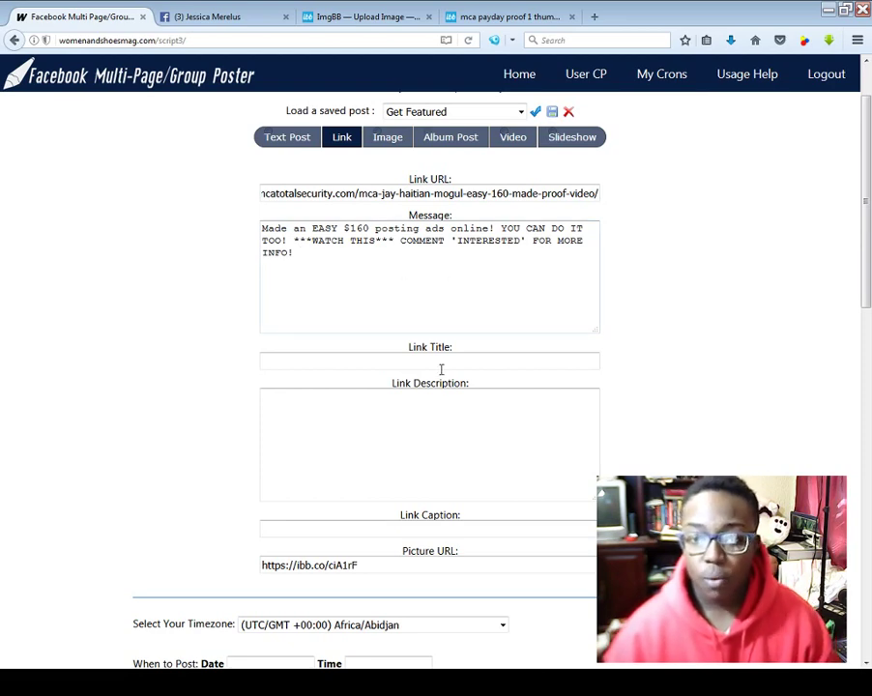
# - Look over the rest of the post form and browse the Groups list for work-from-home and make-money-online groups
pyautogui.scroll(-3, 693, 344)
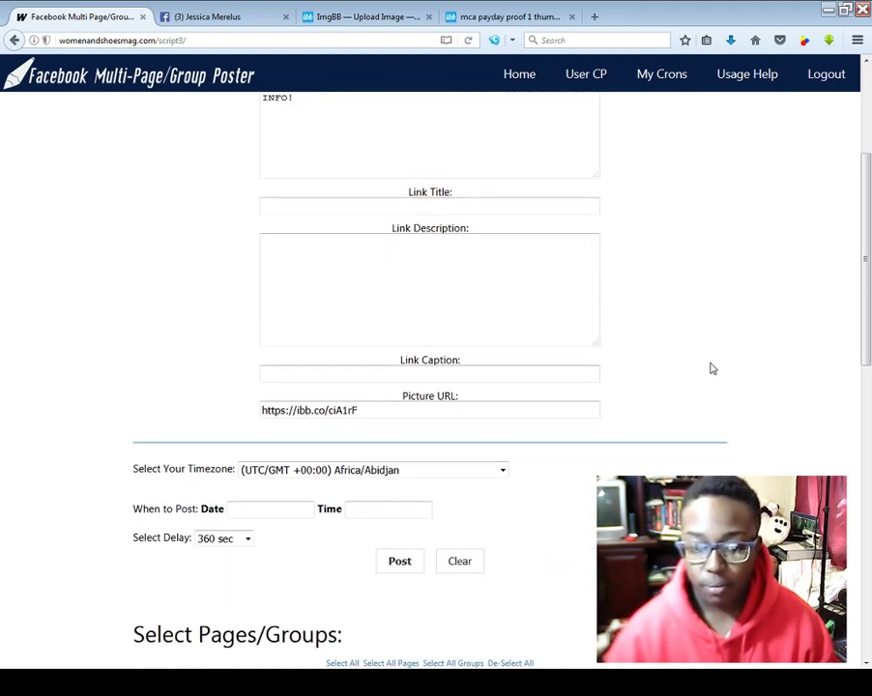
pyautogui.scroll(5, 715, 323)
pyautogui.scroll(-15, 735, 305)
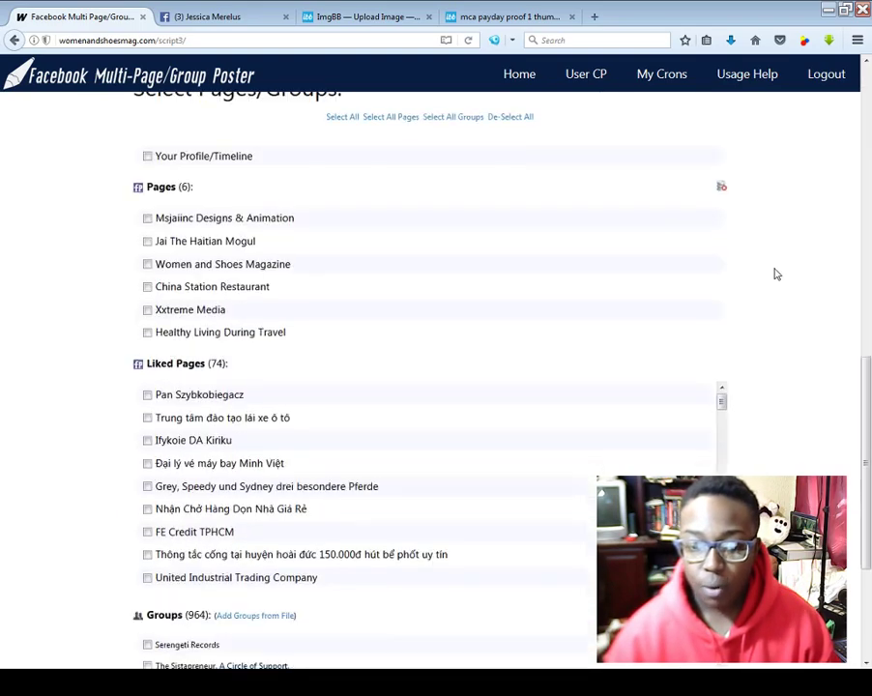
pyautogui.scroll(-5, 783, 291)
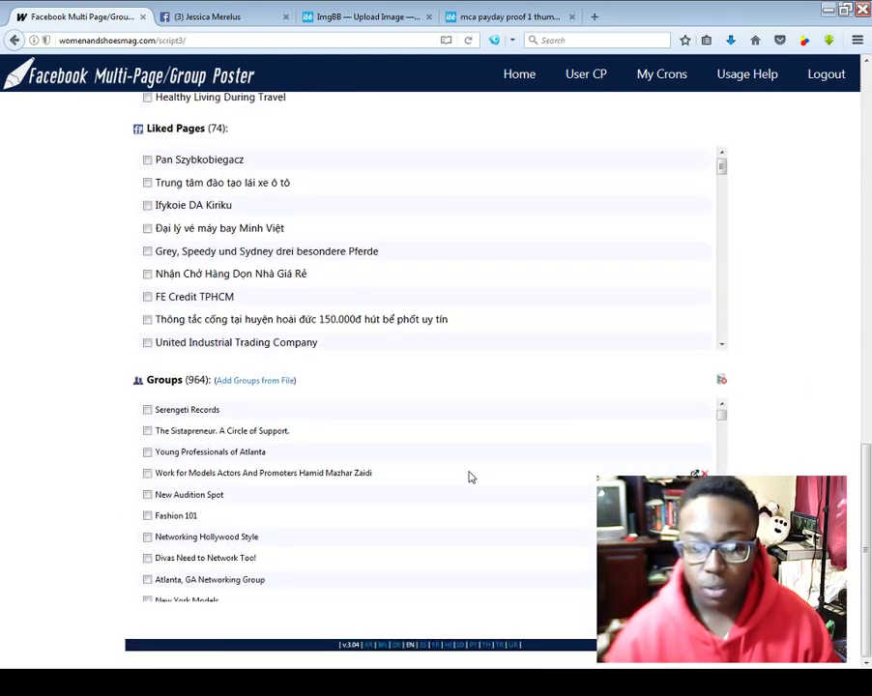
pyautogui.moveTo(720, 414); pyautogui.dragTo(724, 438)
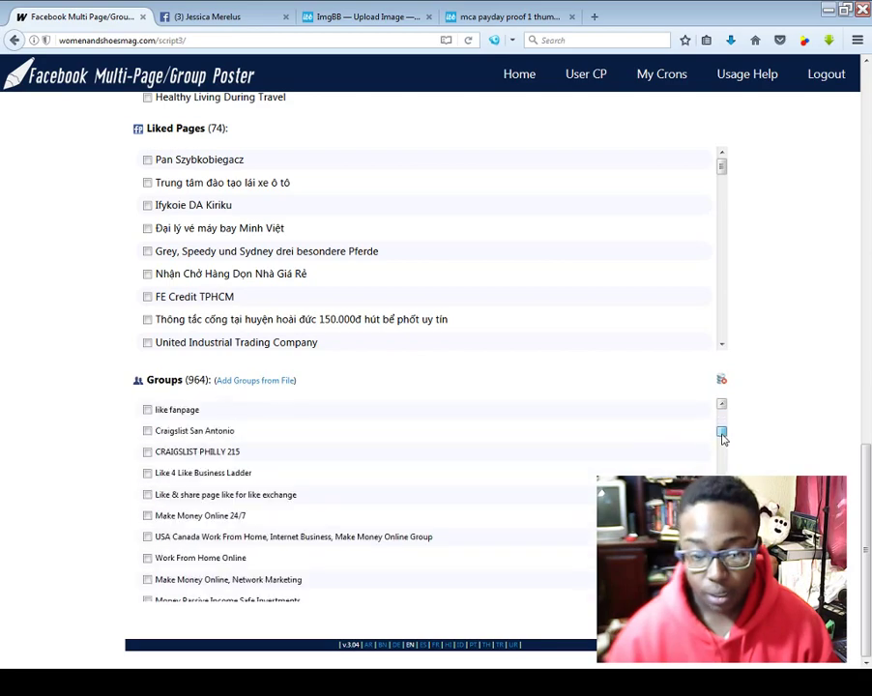
pyautogui.scroll(8, 375, 510)
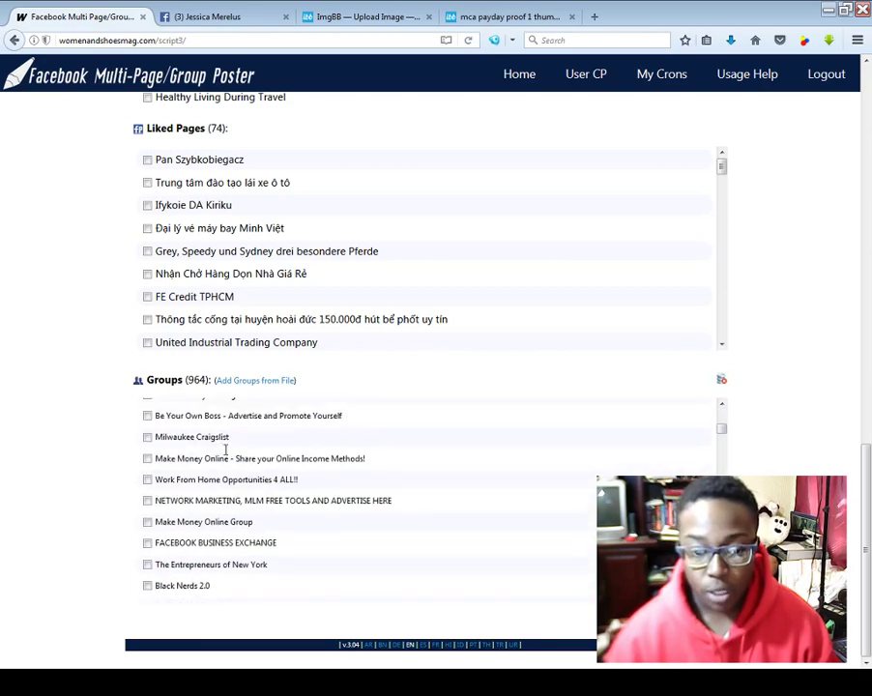
pyautogui.scroll(7, 339, 475)
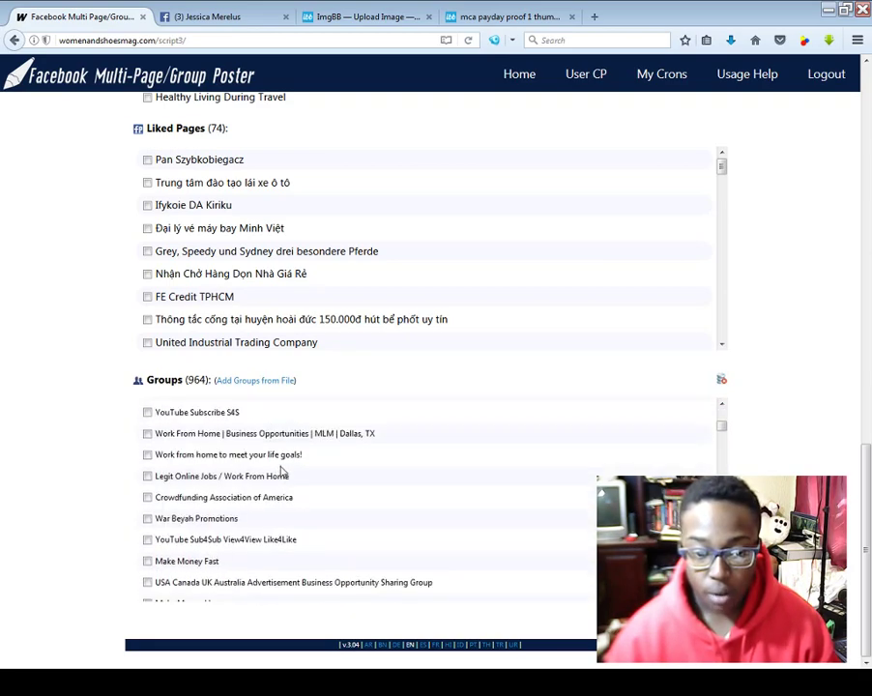
pyautogui.scroll(5, 331, 459)
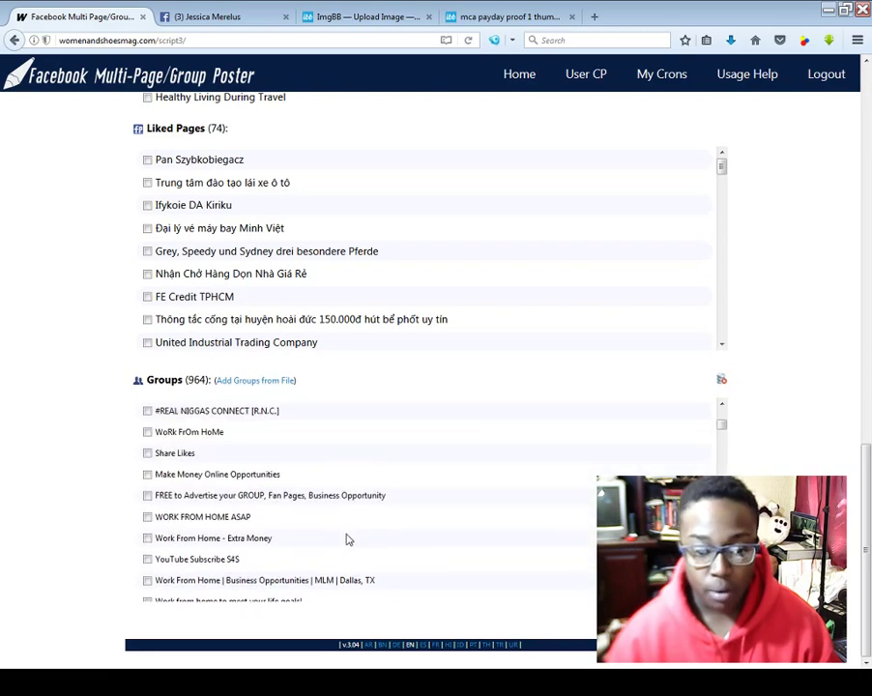
pyautogui.scroll(3, 346, 539)
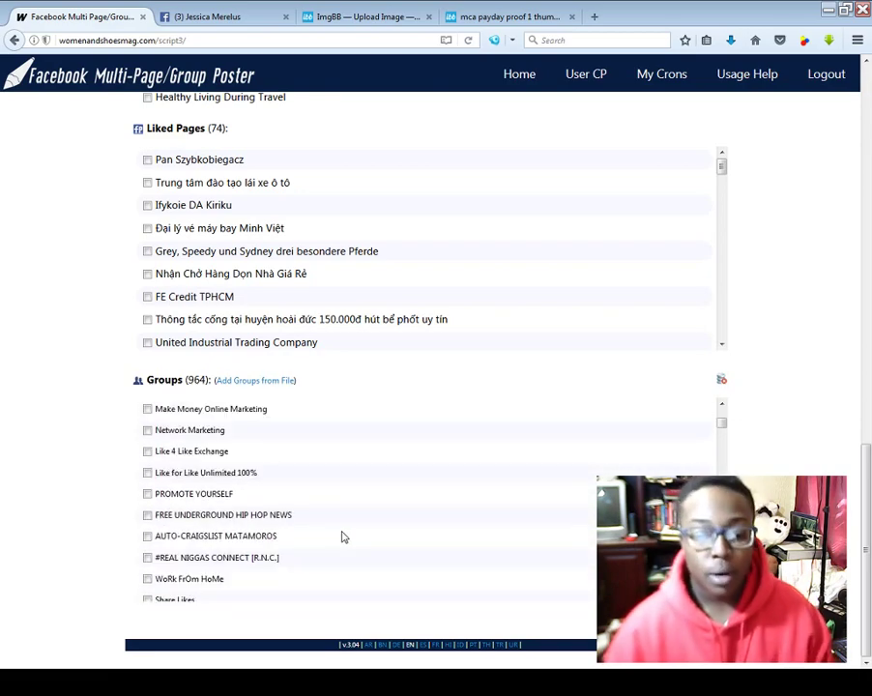
pyautogui.scroll(-4, 349, 469)
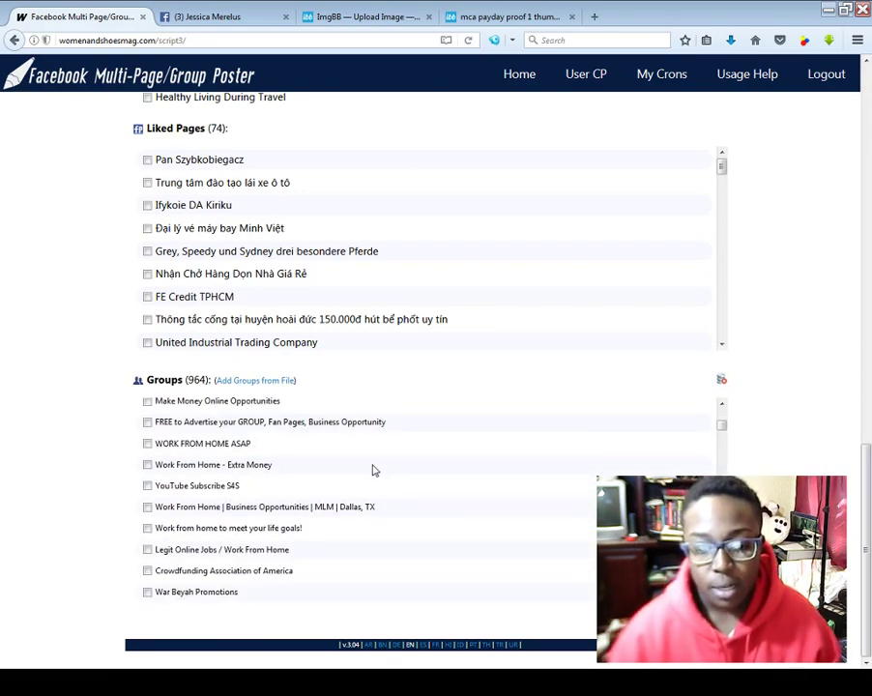
pyautogui.scroll(-2, 434, 513)
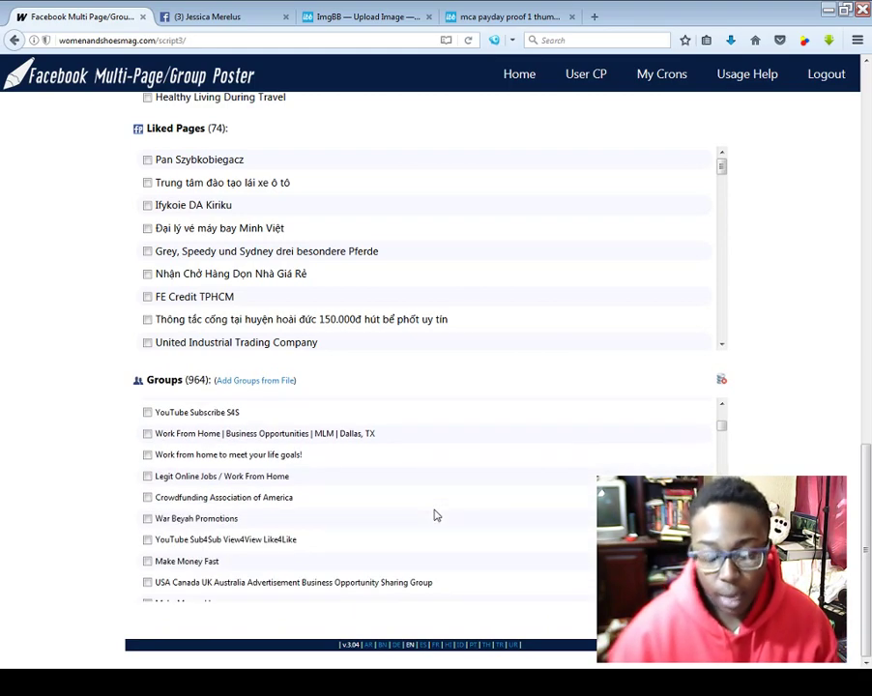
# - Browse further business-opportunity groups in the Groups list and review the link post's Link URL, Message and Picture URL fields
pyautogui.scroll(-3, 434, 514)
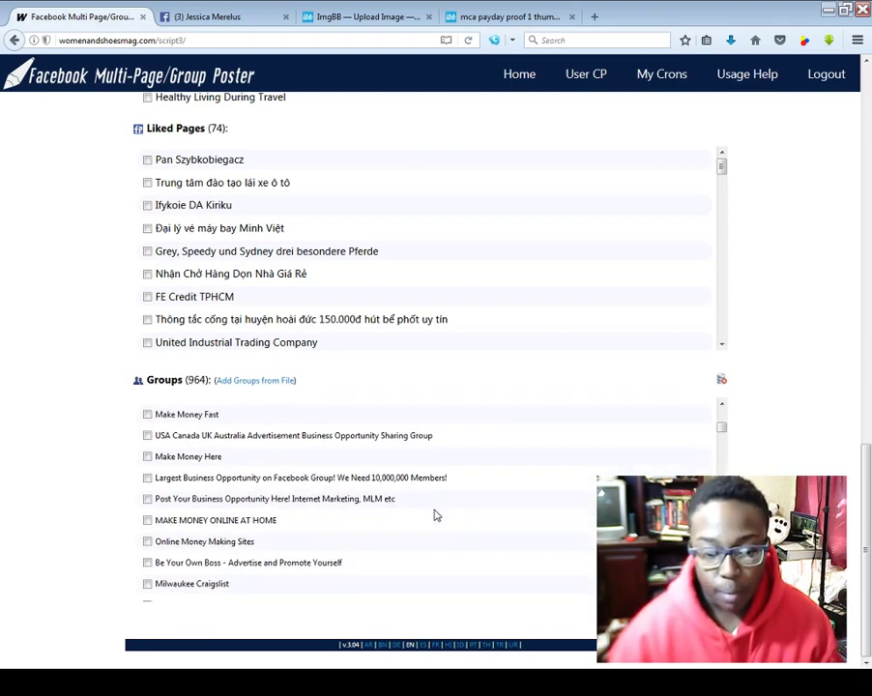
pyautogui.scroll(-3, 331, 488)
pyautogui.scroll(-3, 493, 452)
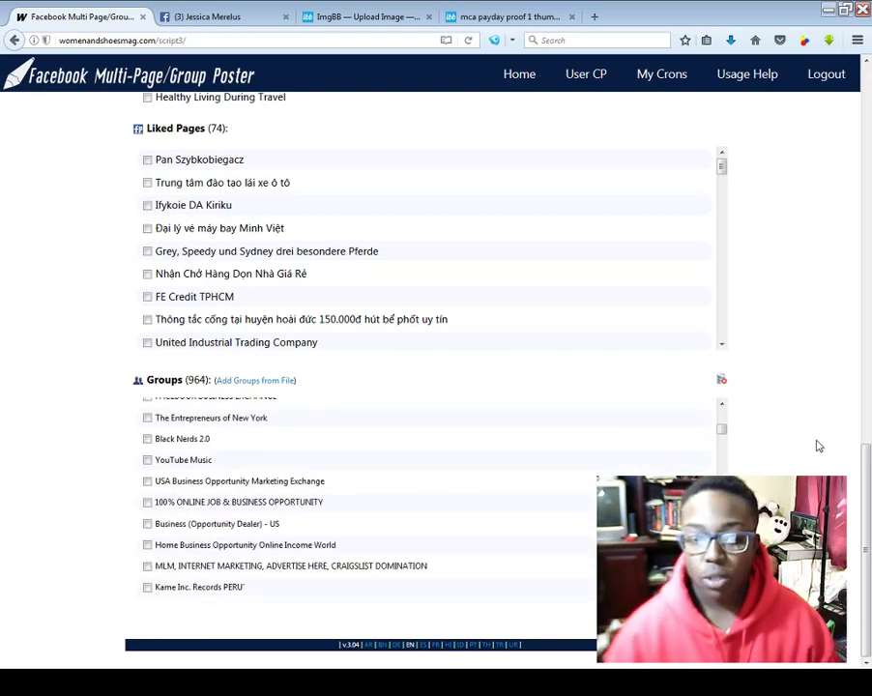
pyautogui.scroll(10, 793, 441)
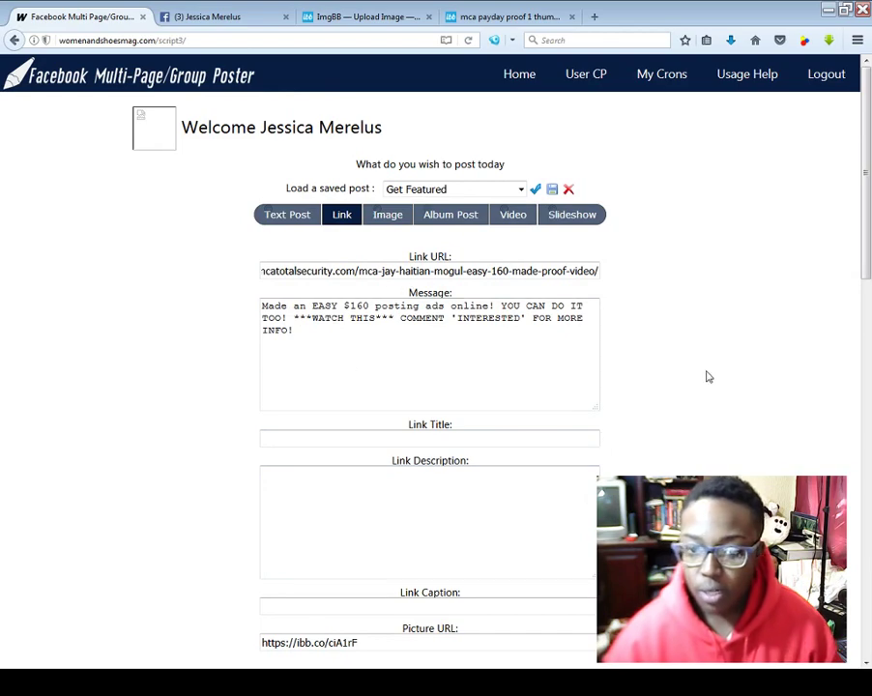
pyautogui.scroll(-2, 707, 383)
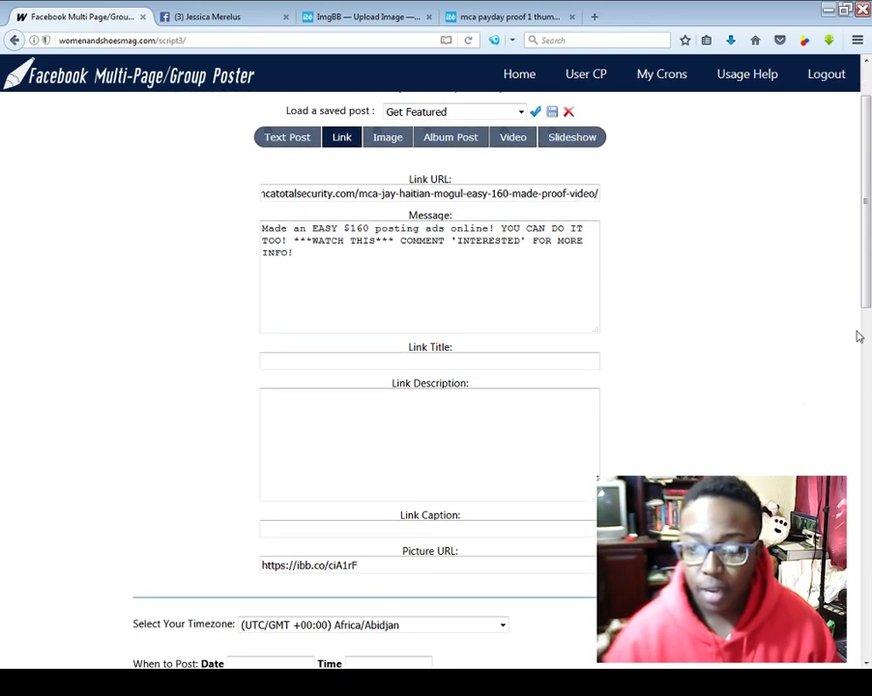
pyautogui.scroll(2, 859, 336)
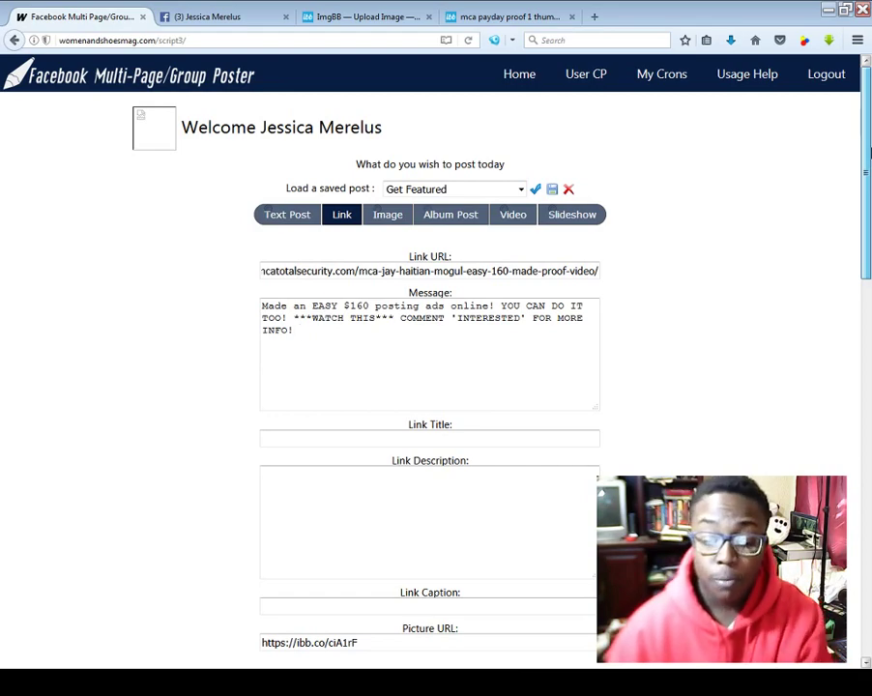
pyautogui.moveTo(867, 153); pyautogui.dragTo(842, 505)
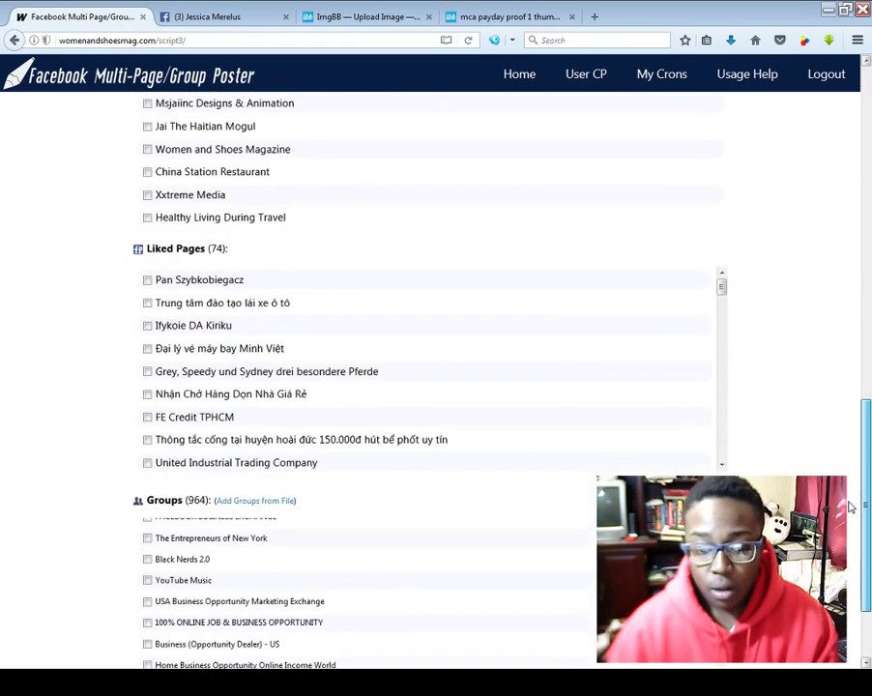
pyautogui.scroll(-3, 482, 543)
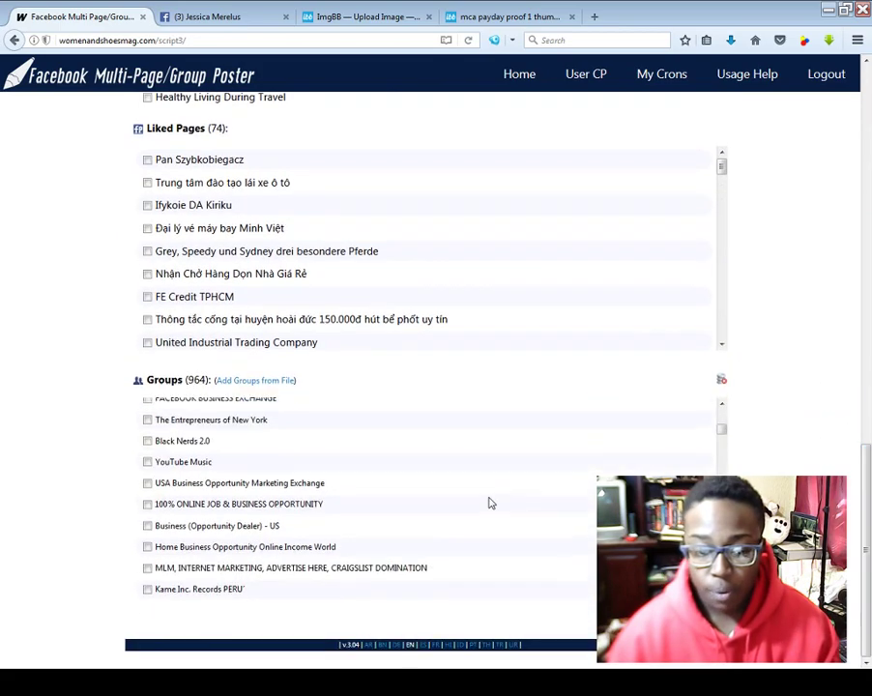
# - Select the seven groups between PROMOTE YOURSELF and WORK FROM HOME ASAP, leaving out the R.N.C. and WoRk FrOm HoMe groups
pyautogui.scroll(3, 397, 502)
pyautogui.click(214, 419)
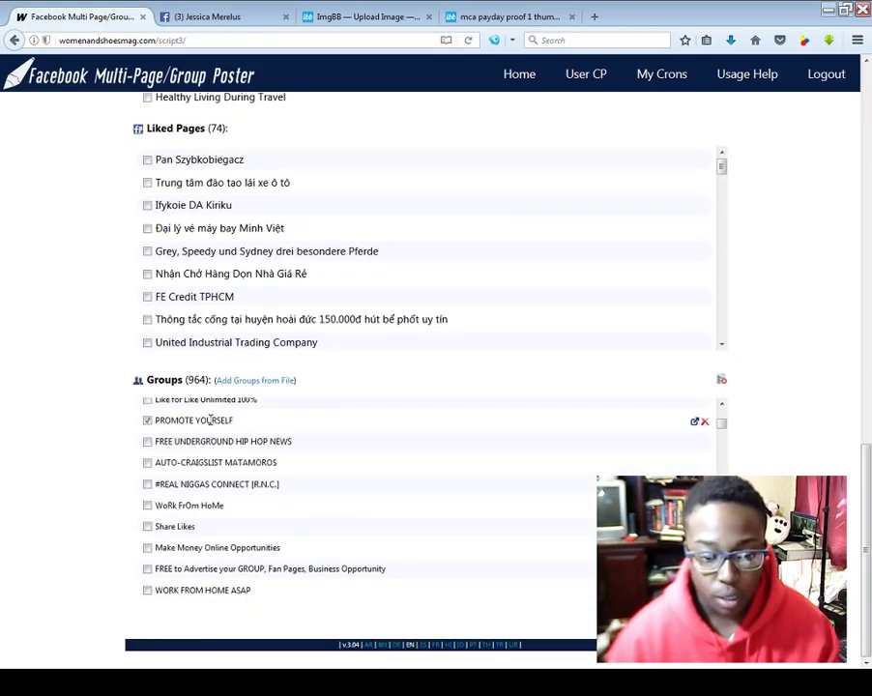
pyautogui.click(210, 523)
pyautogui.click(215, 504)
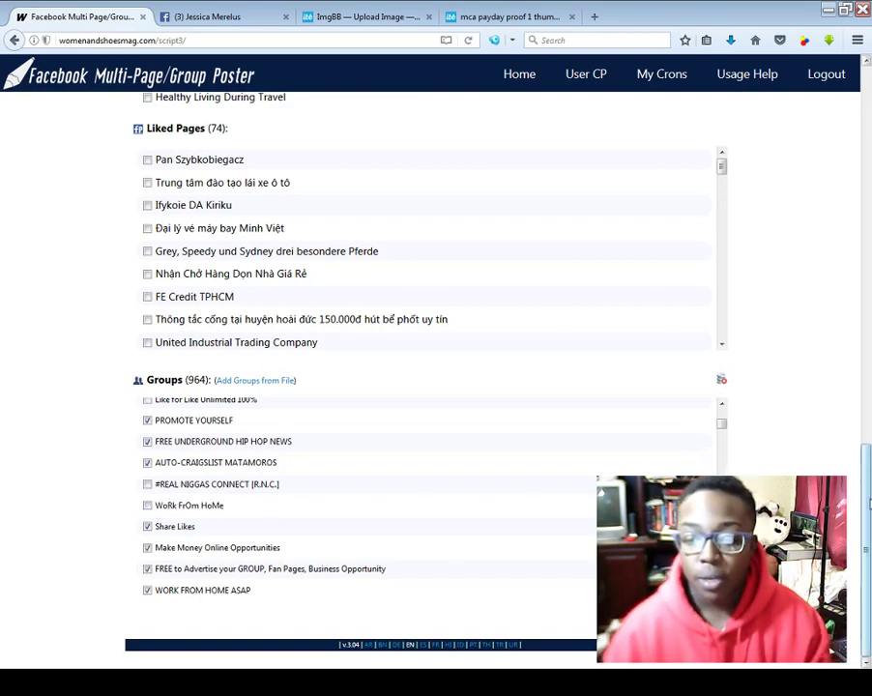
# - View the preset name prompt for saving the link post and dismiss it without entering a name
pyautogui.scroll(10, 849, 408)
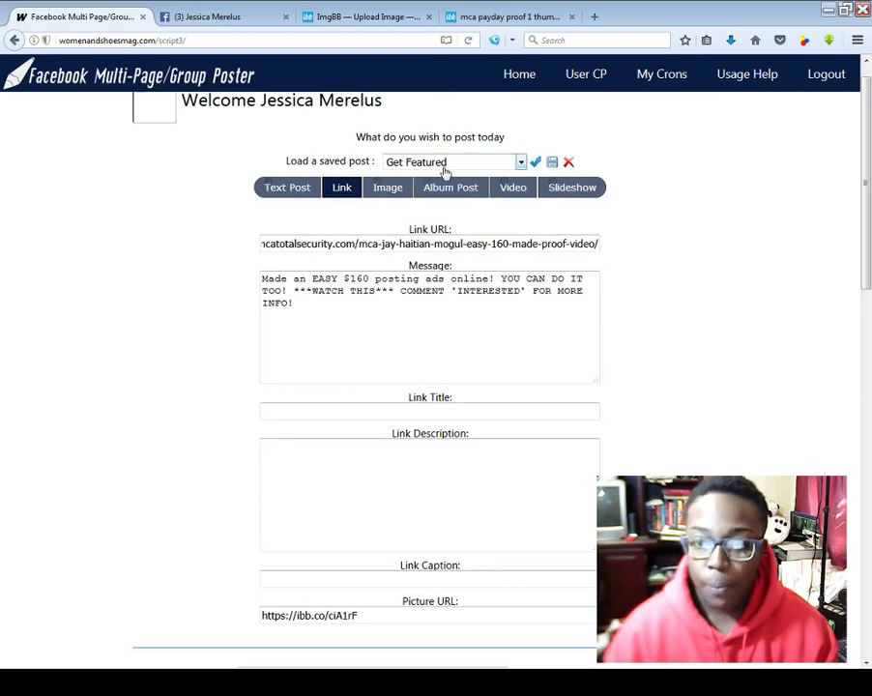
pyautogui.click(553, 163)
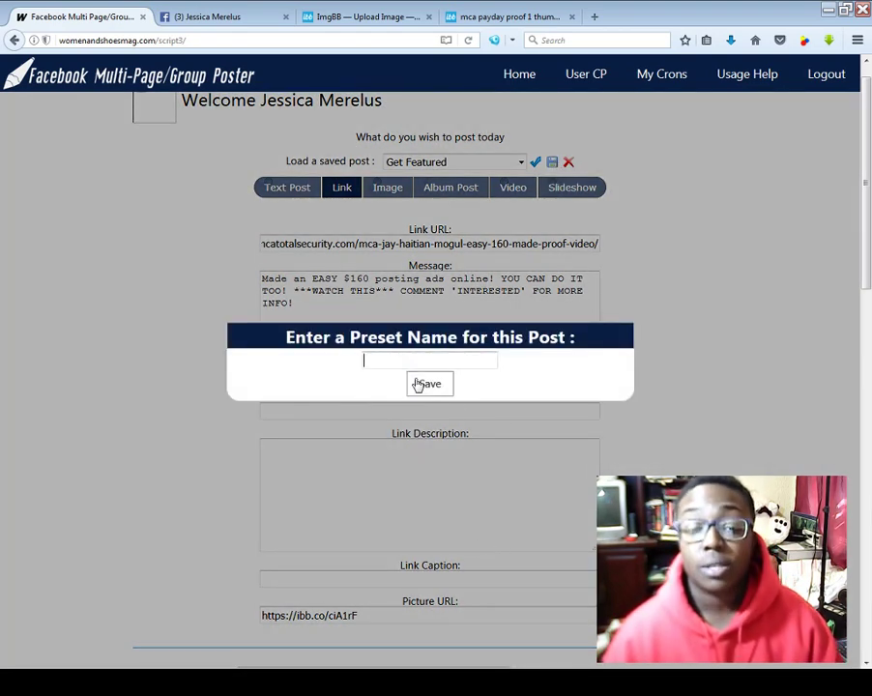
pyautogui.click(179, 303)
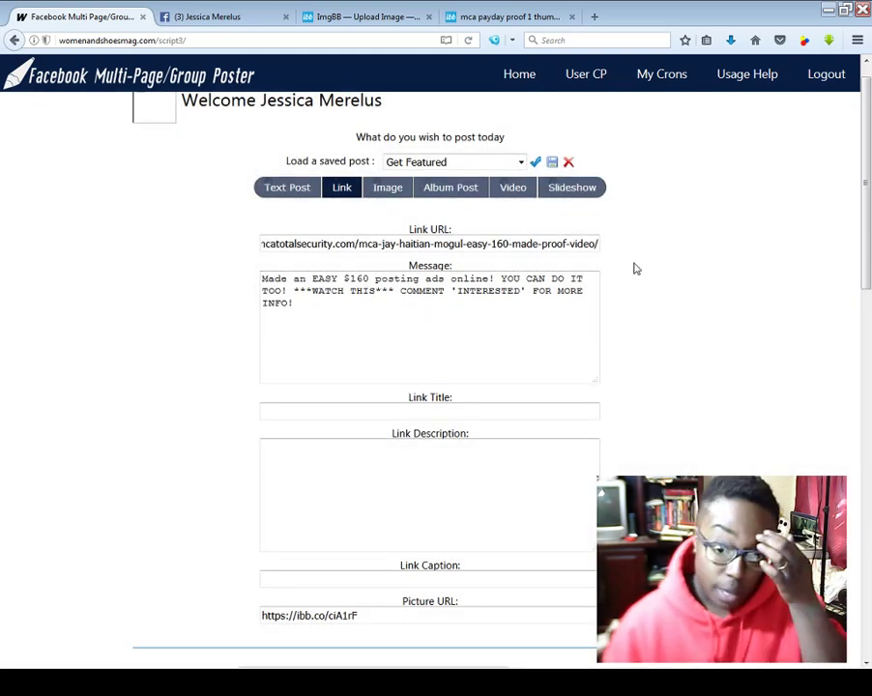
# - Clear the link post's Message, Link URL and Picture URL fields
pyautogui.moveTo(317, 317); pyautogui.dragTo(252, 279)
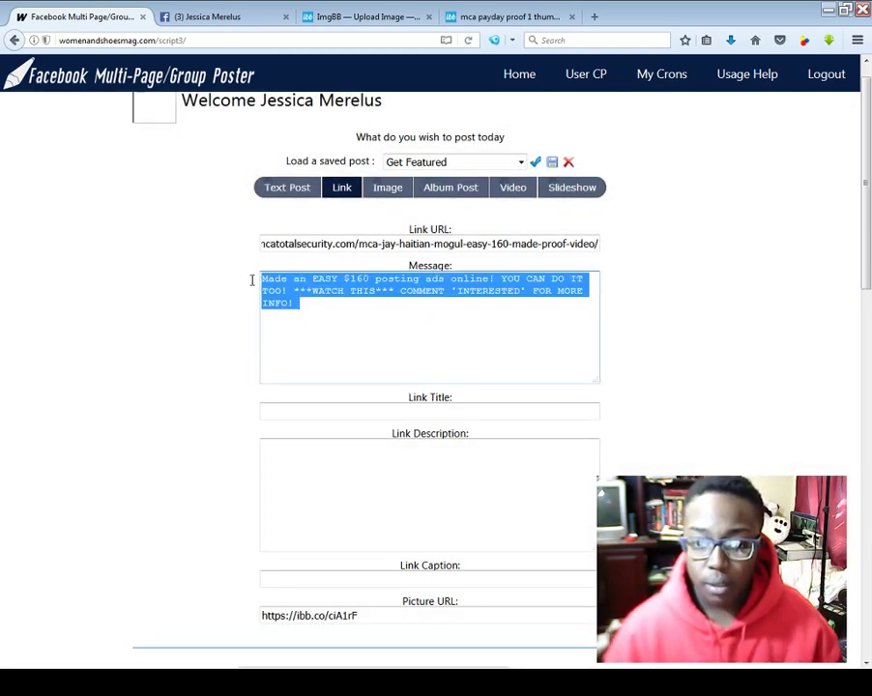
pyautogui.click(505, 16)
pyautogui.click(89, 19)
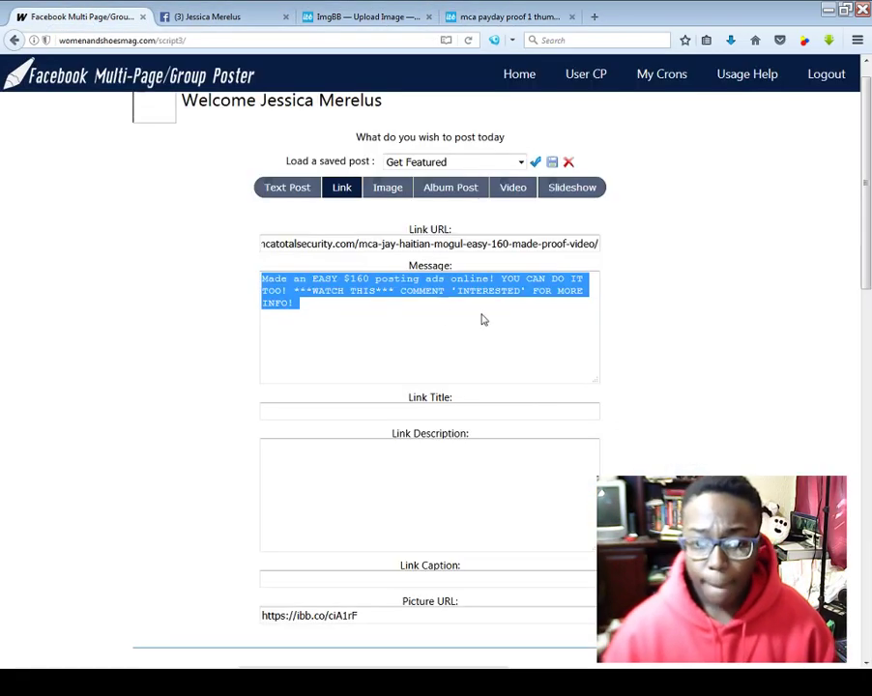
pyautogui.press('BackSpace')
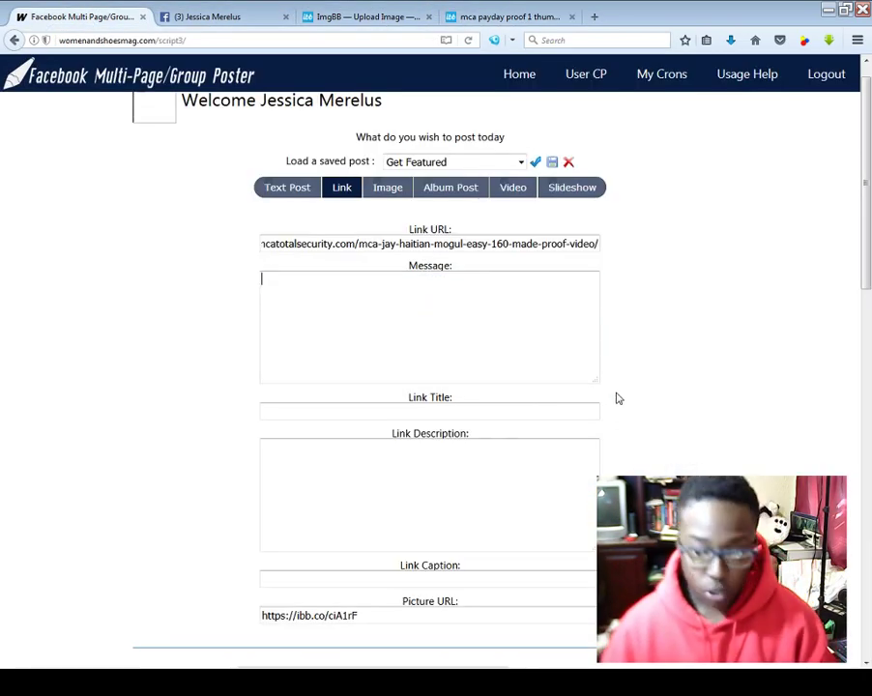
pyautogui.tripleClick(467, 247)
pyautogui.press('BackSpace')
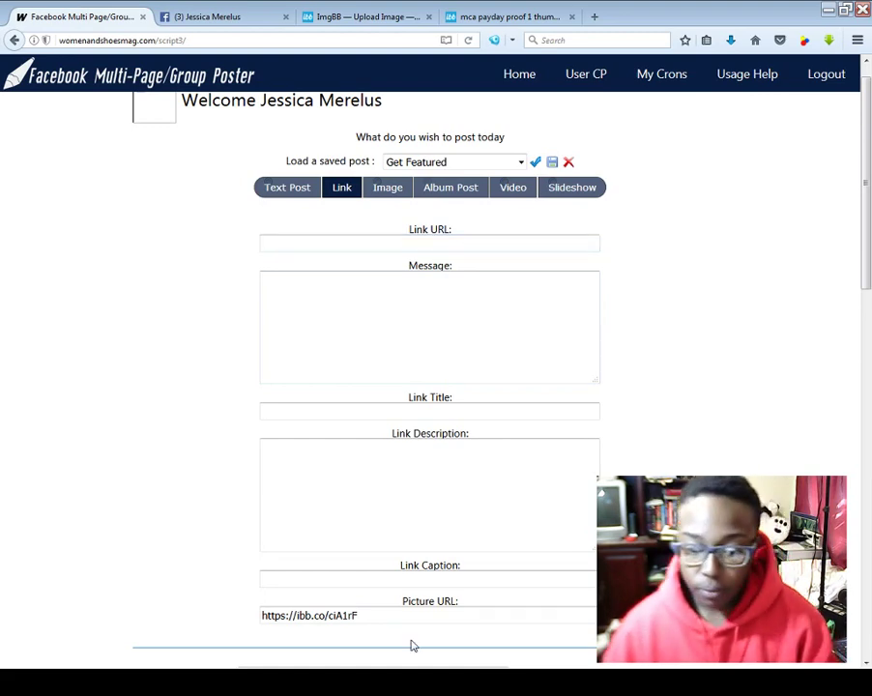
pyautogui.moveTo(365, 616); pyautogui.dragTo(206, 627)
pyautogui.press('BackSpace')
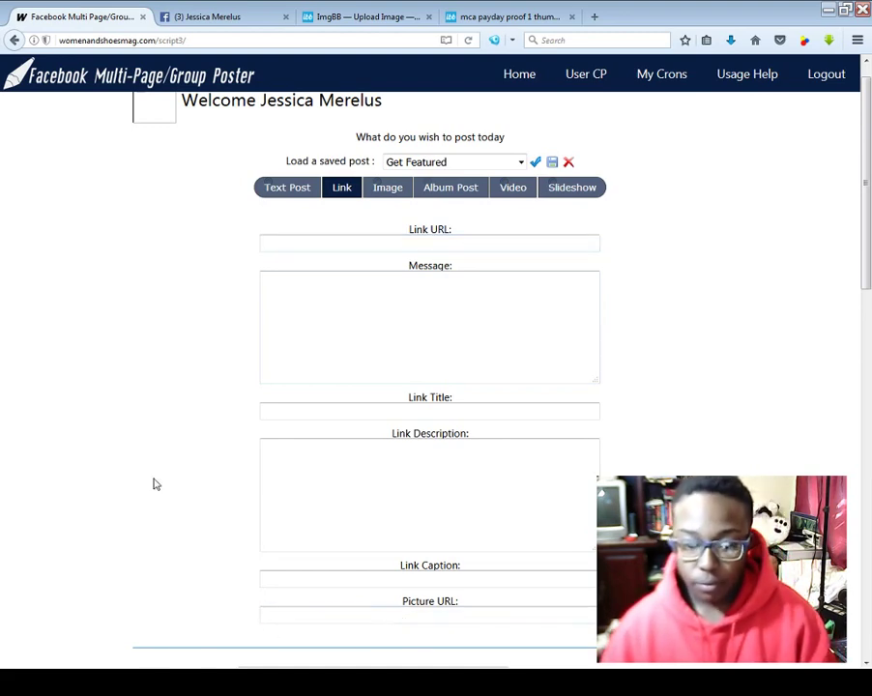
# - Load the saved post "Earn $500 - $2,000 weekly"
pyautogui.click(477, 165)
pyautogui.click(458, 343)
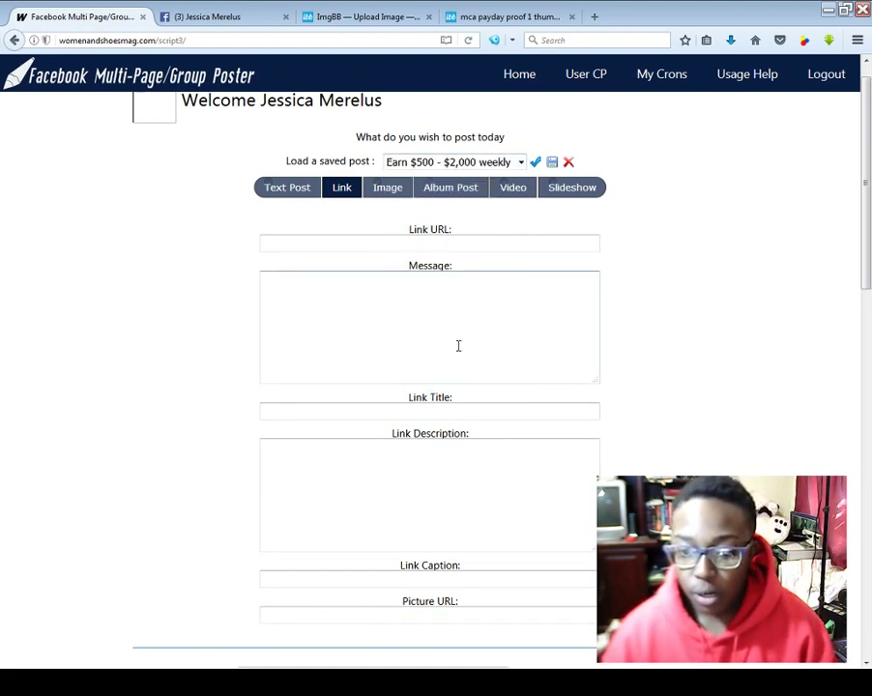
pyautogui.click(536, 164)
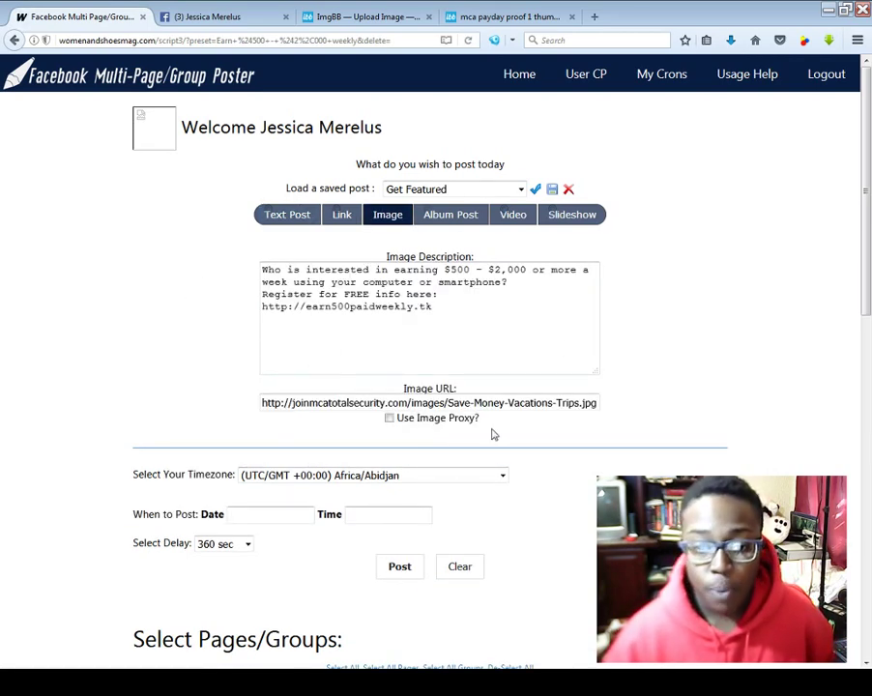
# - Review the saved post's preselected groups and additionally select Make Money Online Systems and Buy and sell USA and Canada
pyautogui.scroll(-8, 34, 322)
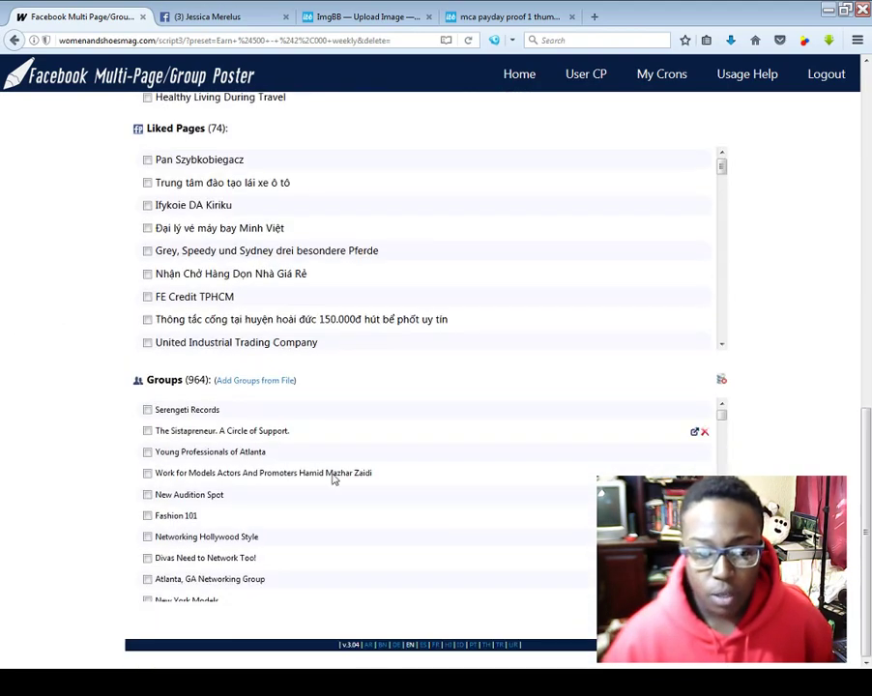
pyautogui.scroll(-3, 423, 433)
pyautogui.scroll(-6, 399, 518)
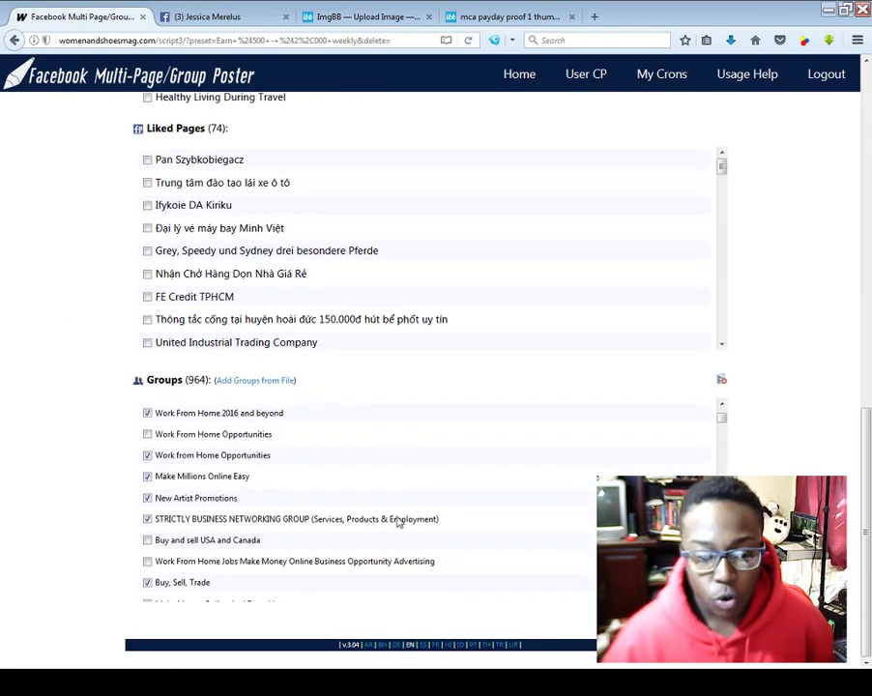
pyautogui.scroll(-8, 280, 509)
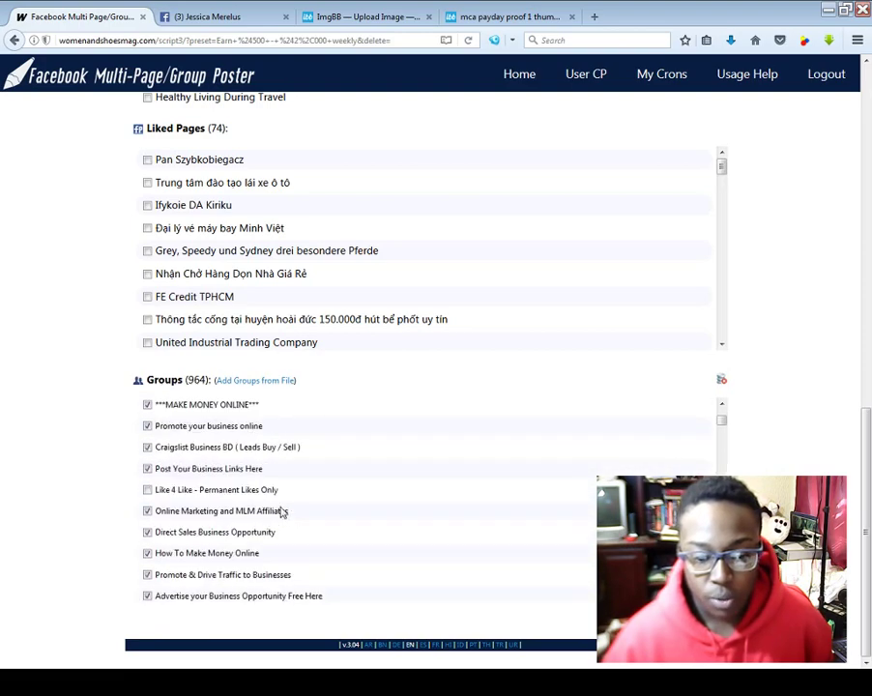
pyautogui.scroll(6, 354, 503)
pyautogui.scroll(1, 281, 499)
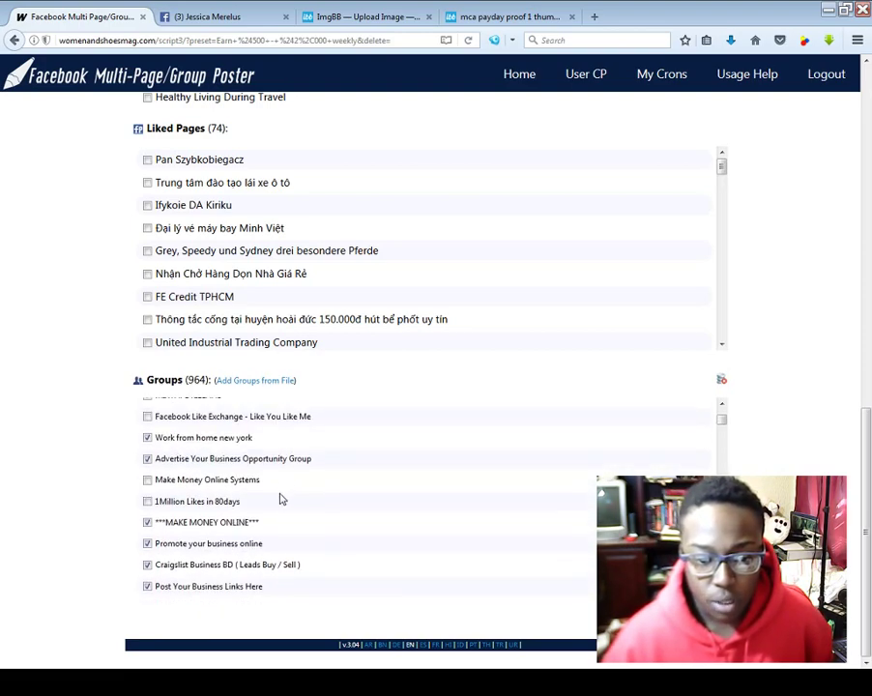
pyautogui.scroll(2, 381, 484)
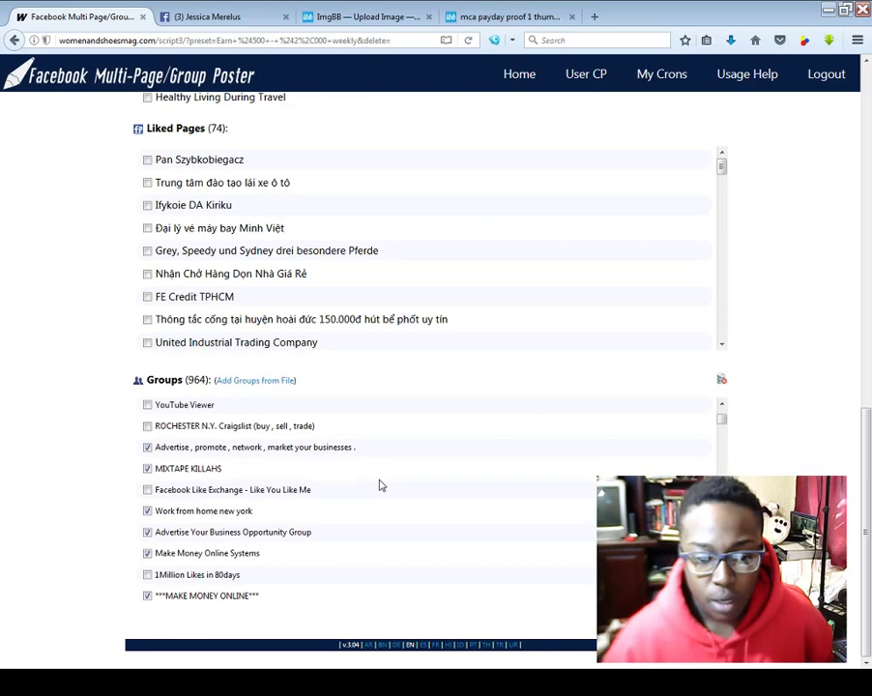
pyautogui.scroll(4, 381, 485)
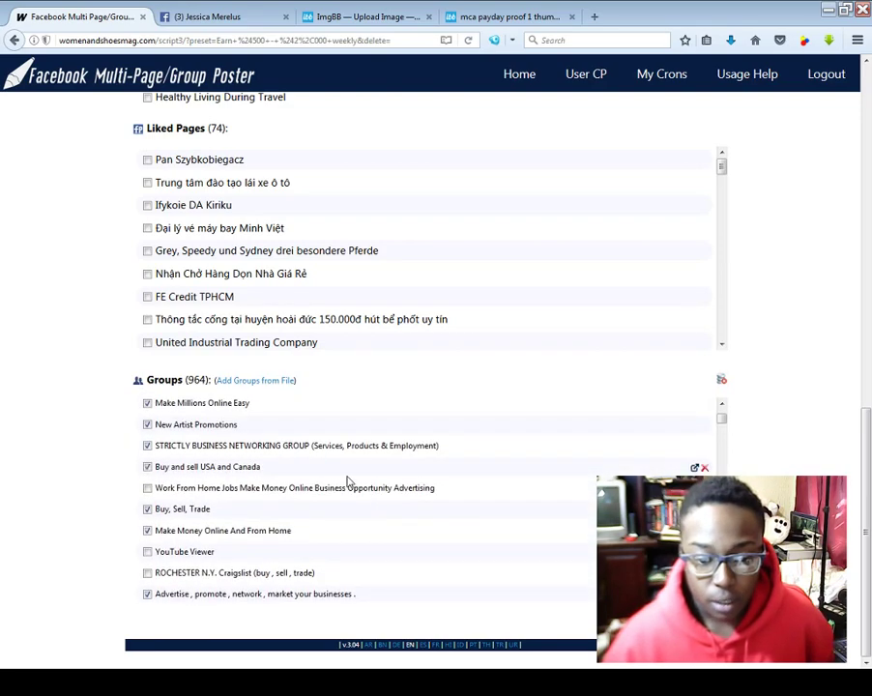
pyautogui.scroll(3, 348, 491)
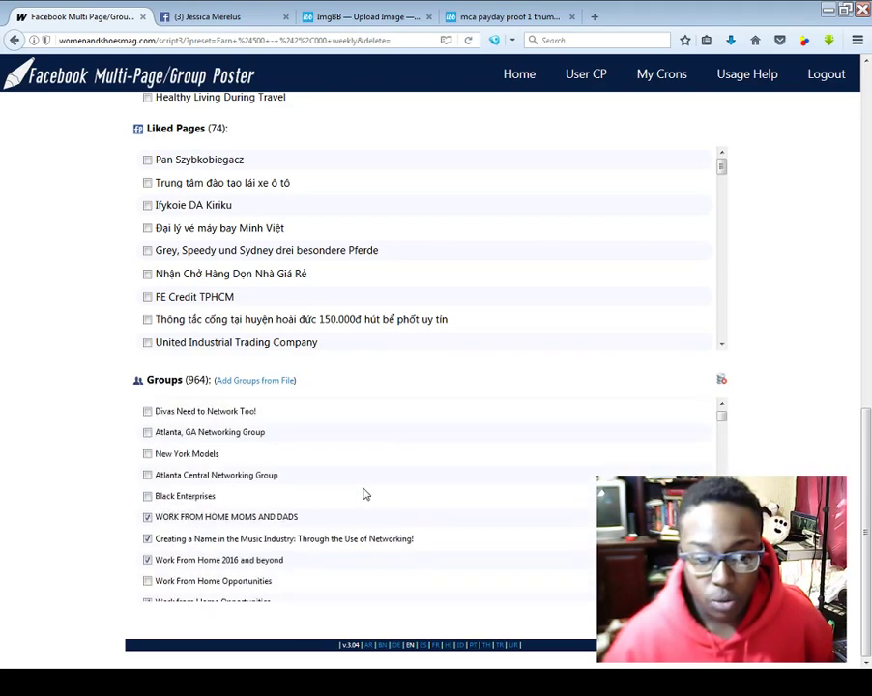
pyautogui.scroll(4, 384, 489)
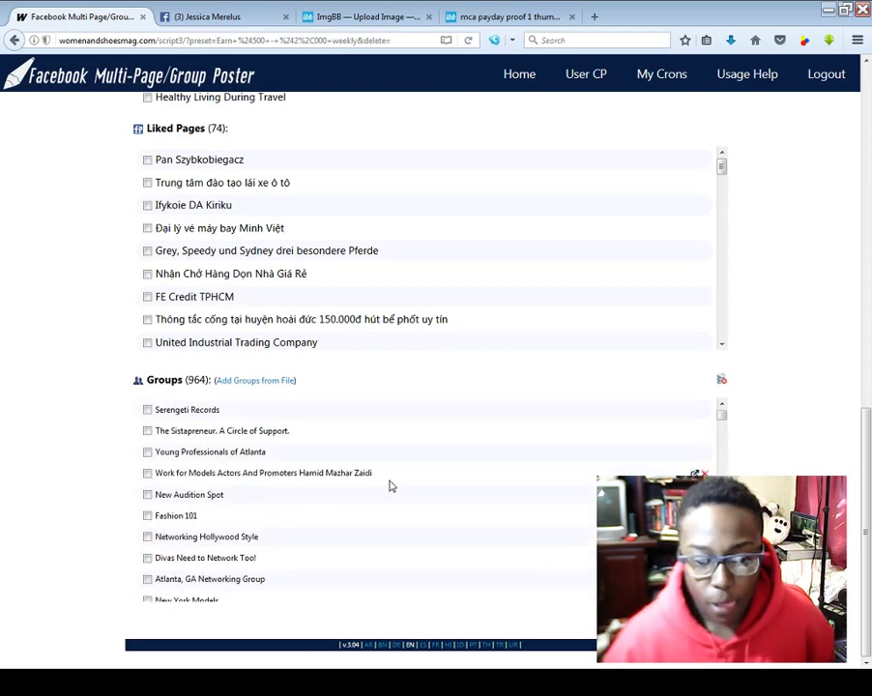
pyautogui.scroll(1, 416, 477)
# - Add USA Business Opportunity Marketing Exchange, 100% ONLINE JOB & BUSINESS OPPORTUNITY and Business (Opportunity Dealer) - US to the selected groups and check those further down
pyautogui.scroll(-7, 417, 475)
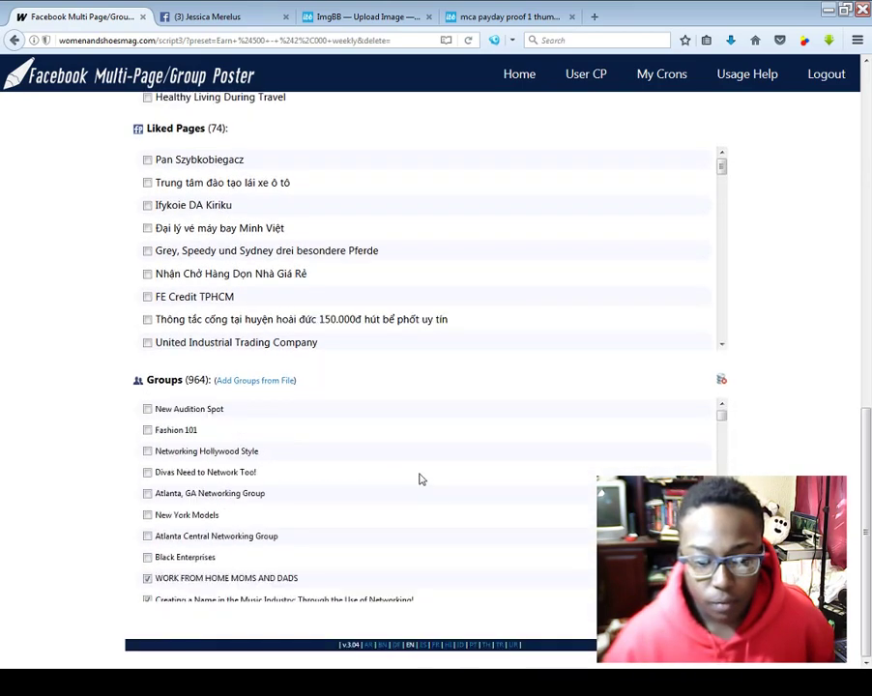
pyautogui.scroll(-10, 421, 478)
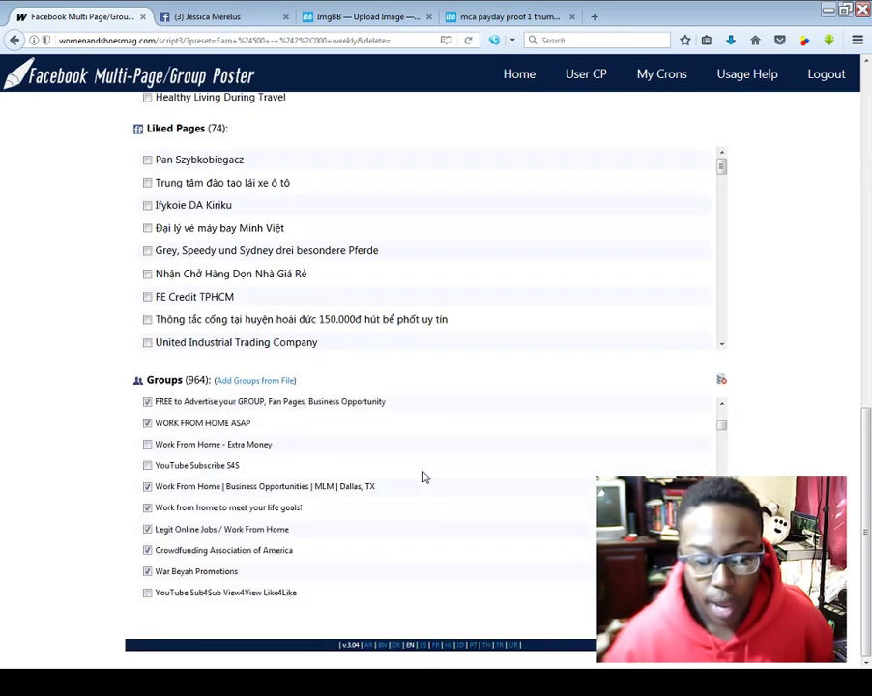
pyautogui.scroll(-8, 422, 477)
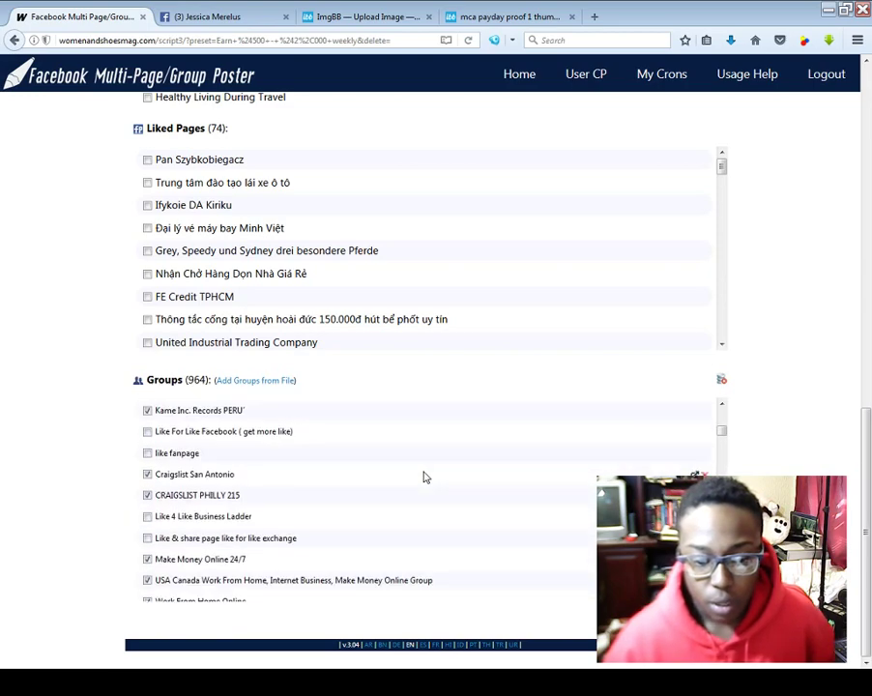
pyautogui.scroll(-3, 426, 478)
pyautogui.click(330, 535)
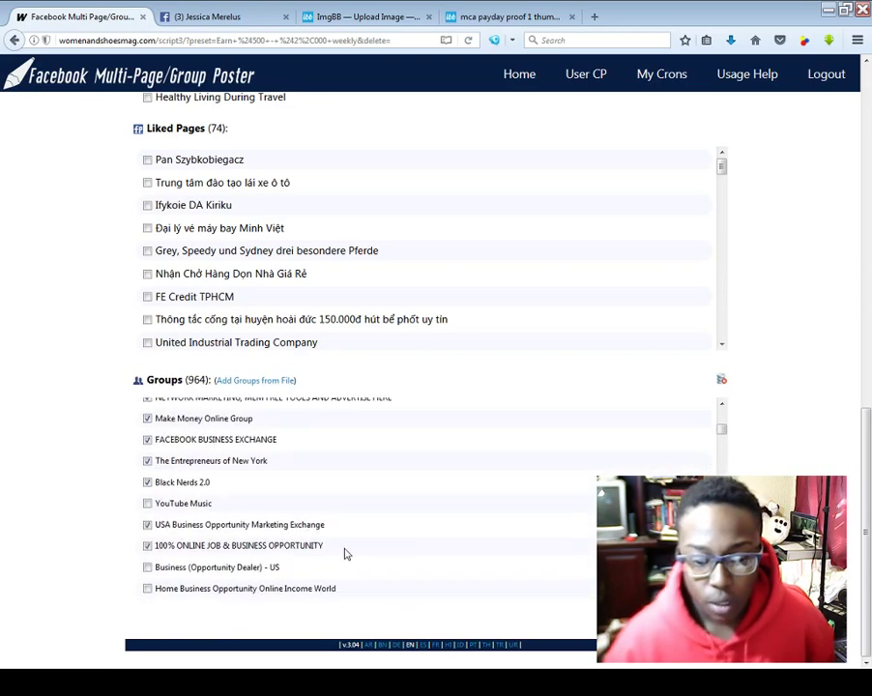
pyautogui.click(346, 551)
pyautogui.click(341, 566)
pyautogui.scroll(-3, 376, 541)
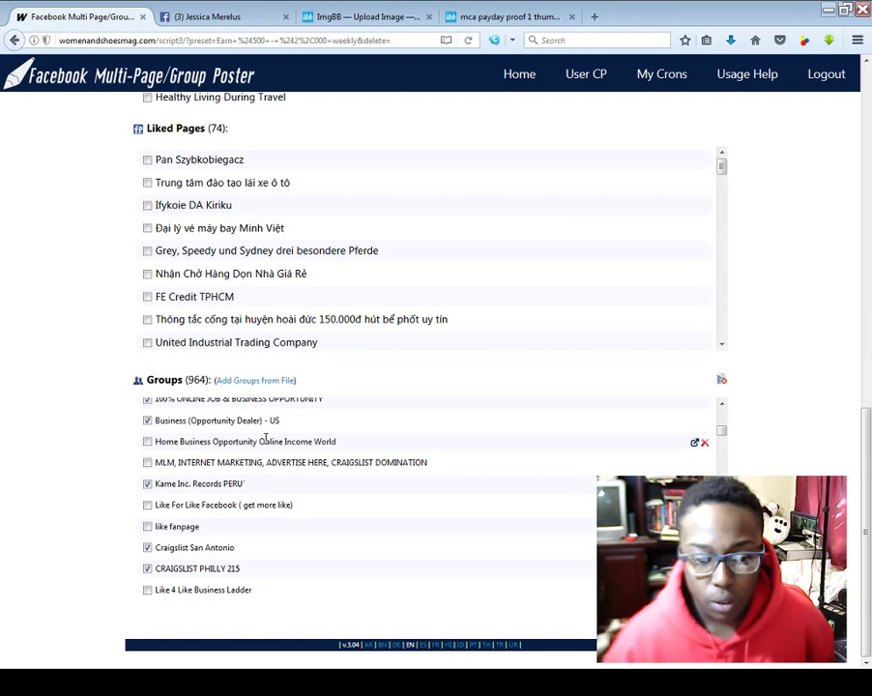
pyautogui.scroll(-10, 426, 486)
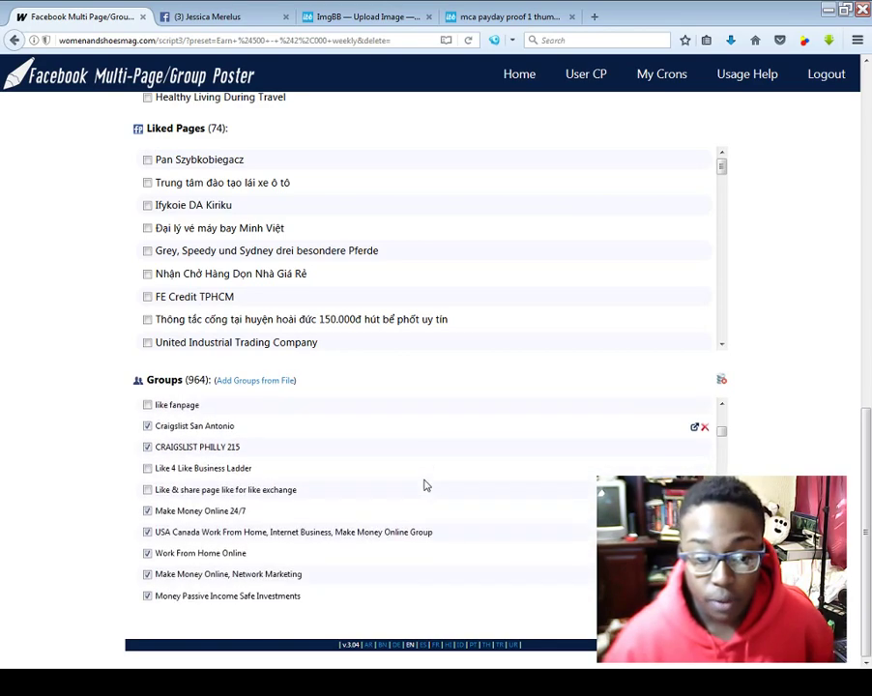
pyautogui.scroll(-3, 426, 486)
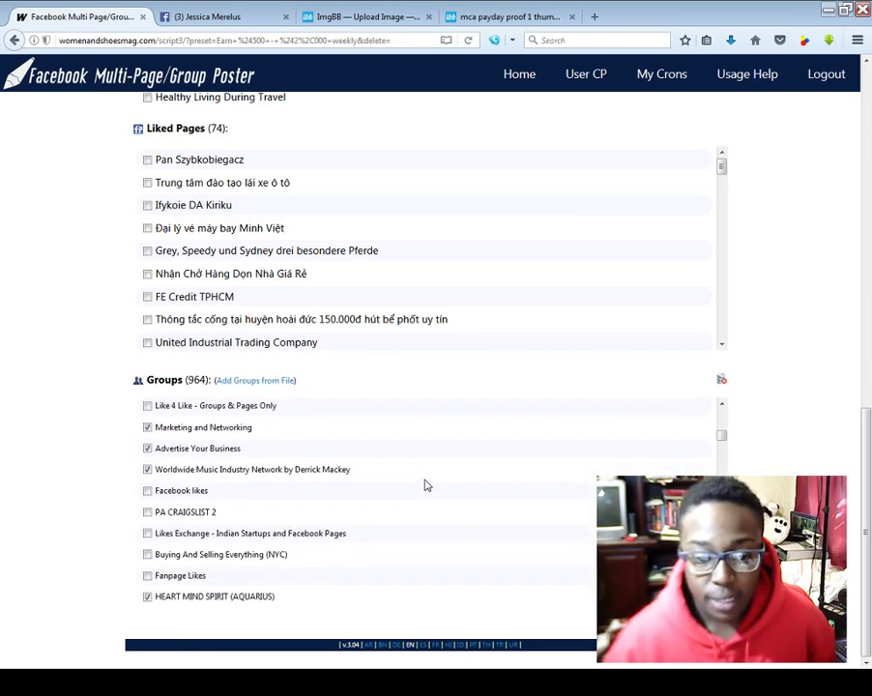
pyautogui.scroll(3, 425, 484)
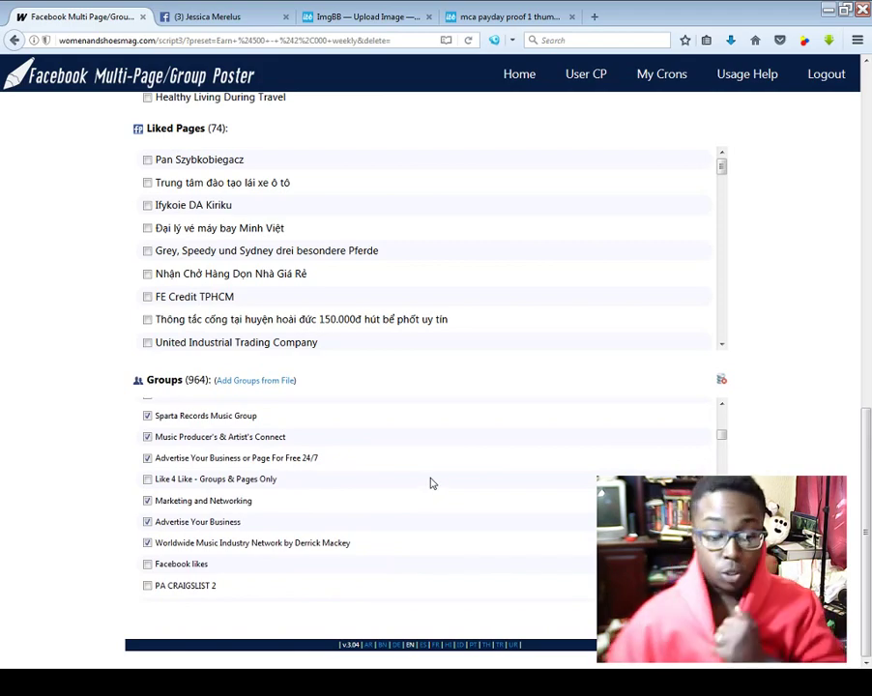
# - Add WORK AT HOME CANADA + USA! and 300 Leads A Day Automated Marketing System to the selected groups and check those further down
pyautogui.scroll(-5, 388, 465)
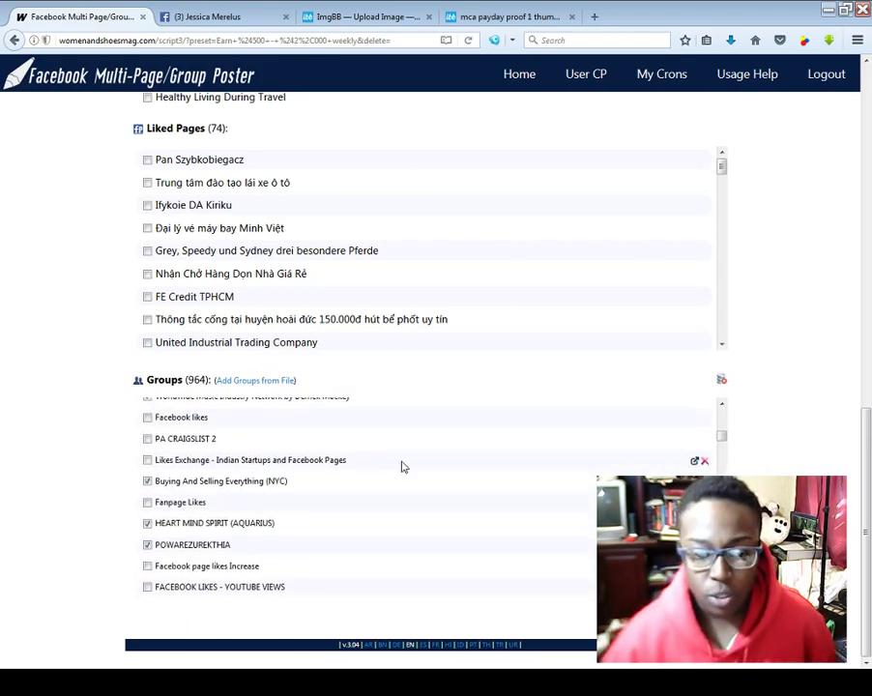
pyautogui.scroll(-3, 403, 467)
pyautogui.scroll(-3, 319, 498)
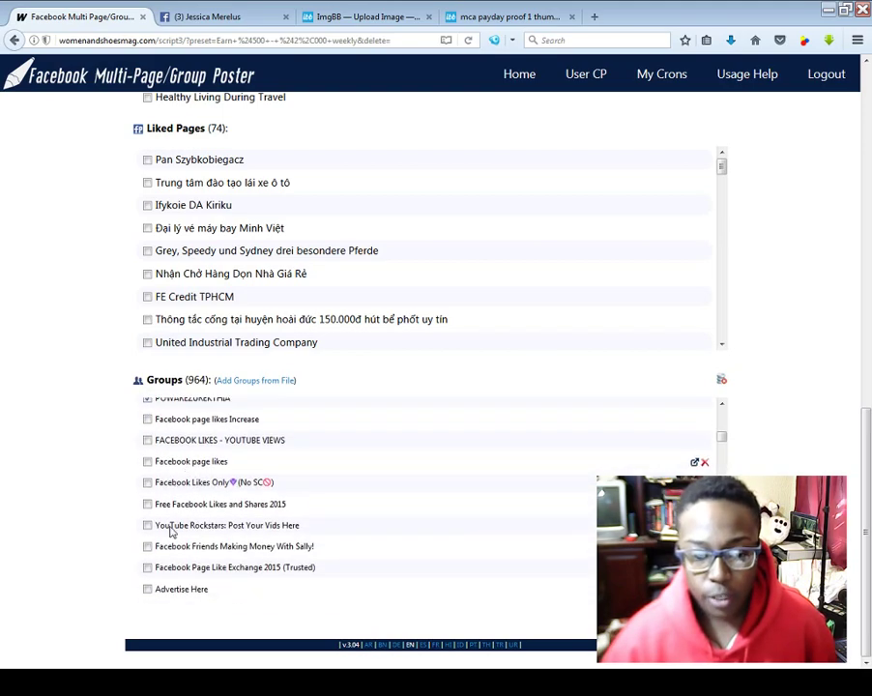
pyautogui.scroll(-3, 377, 464)
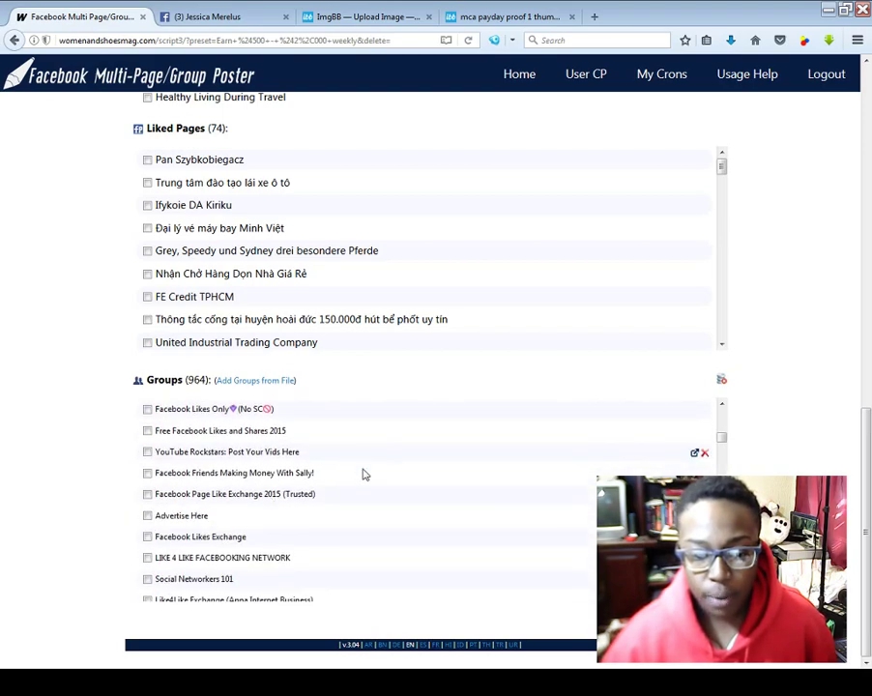
pyautogui.click(278, 518)
pyautogui.scroll(-6, 403, 480)
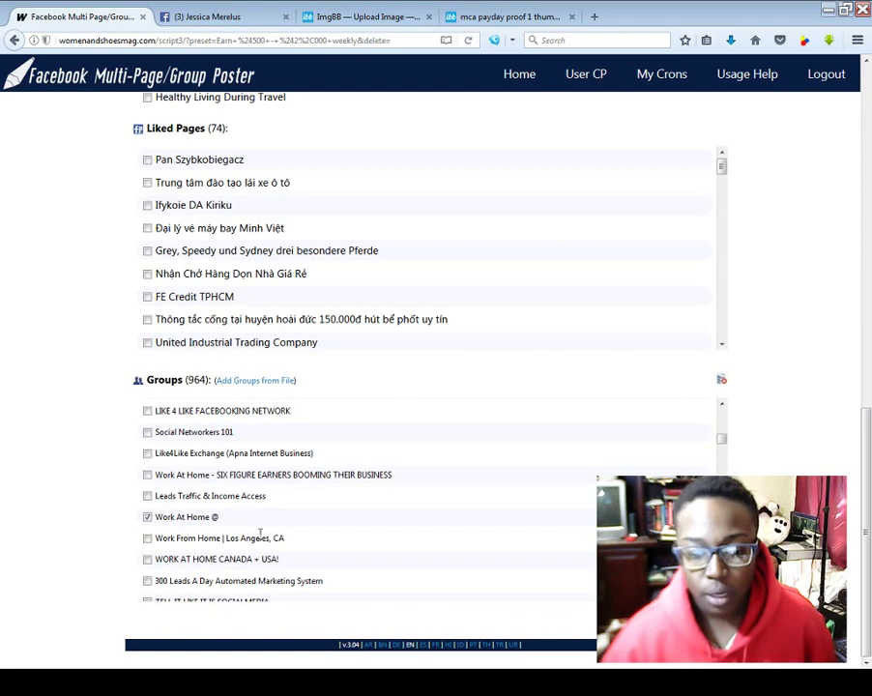
pyautogui.scroll(-6, 283, 428)
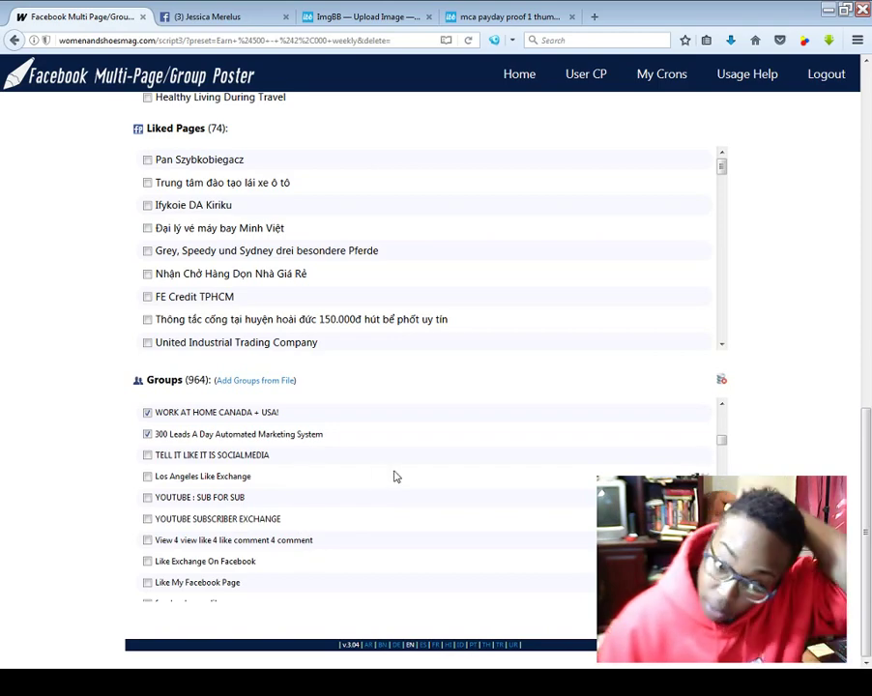
pyautogui.scroll(-5, 397, 473)
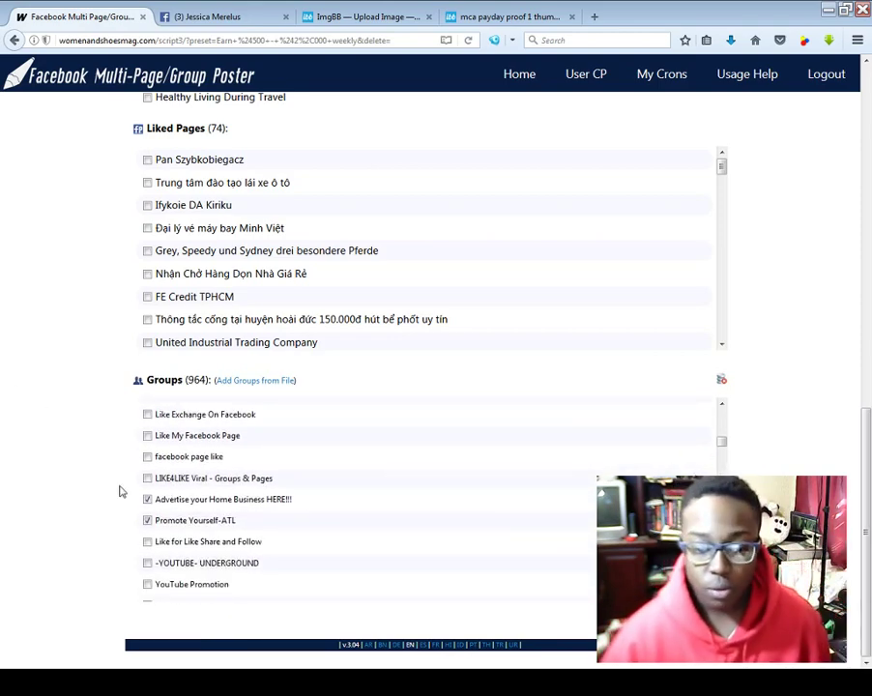
pyautogui.scroll(10, 551, 490)
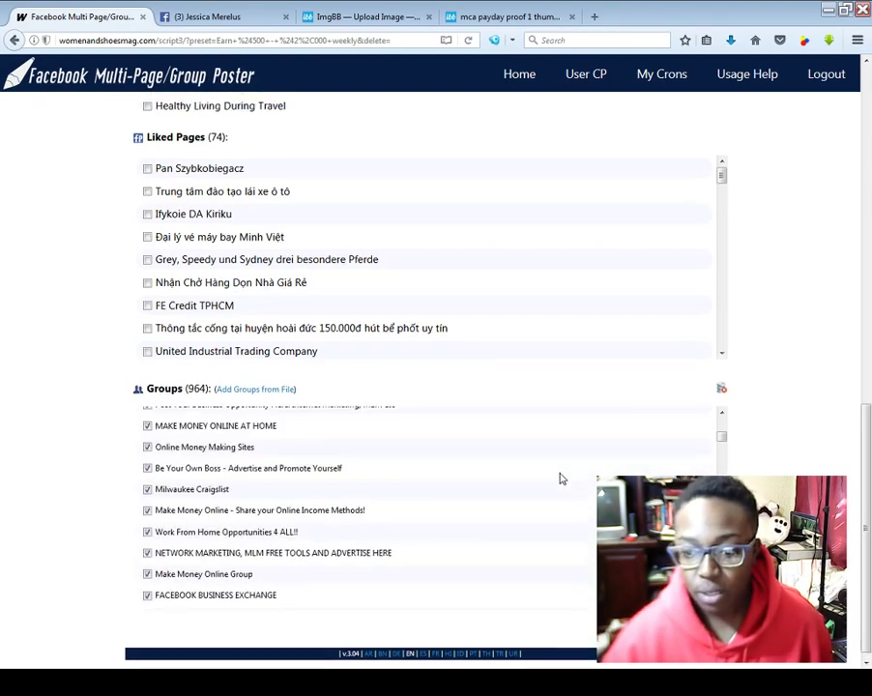
pyautogui.scroll(10, 562, 479)
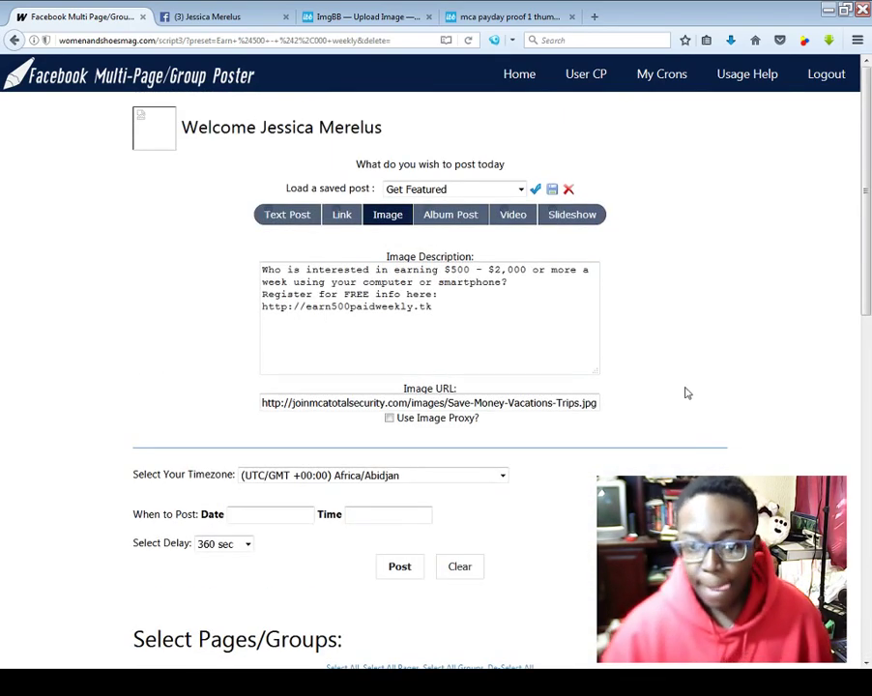
# - Switch the post type from Image to Link and recheck the group selection
pyautogui.click(338, 220)
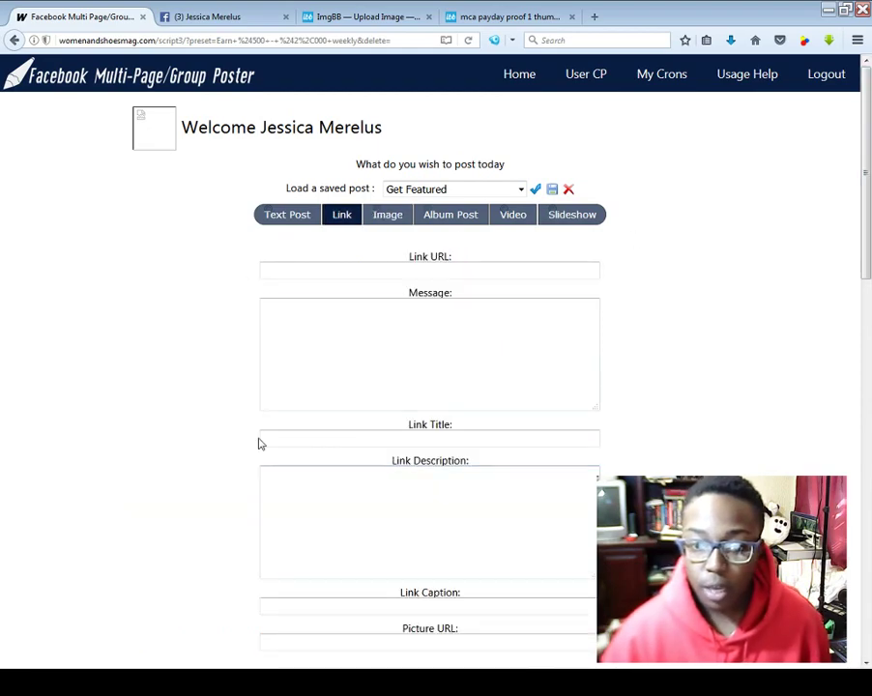
pyautogui.scroll(-1, 867, 268)
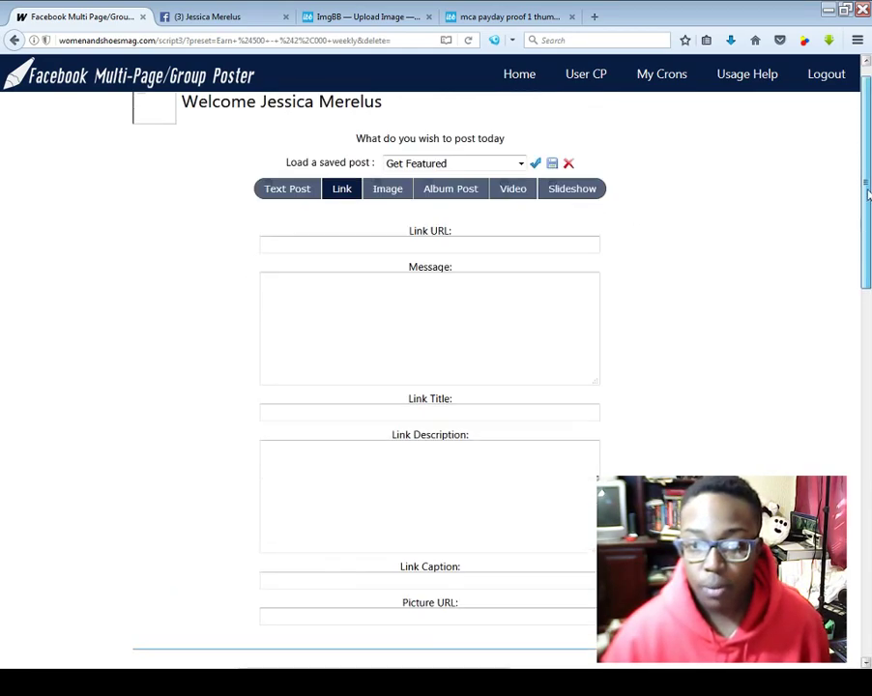
pyautogui.scroll(1, 383, 201)
pyautogui.click(391, 216)
pyautogui.click(343, 216)
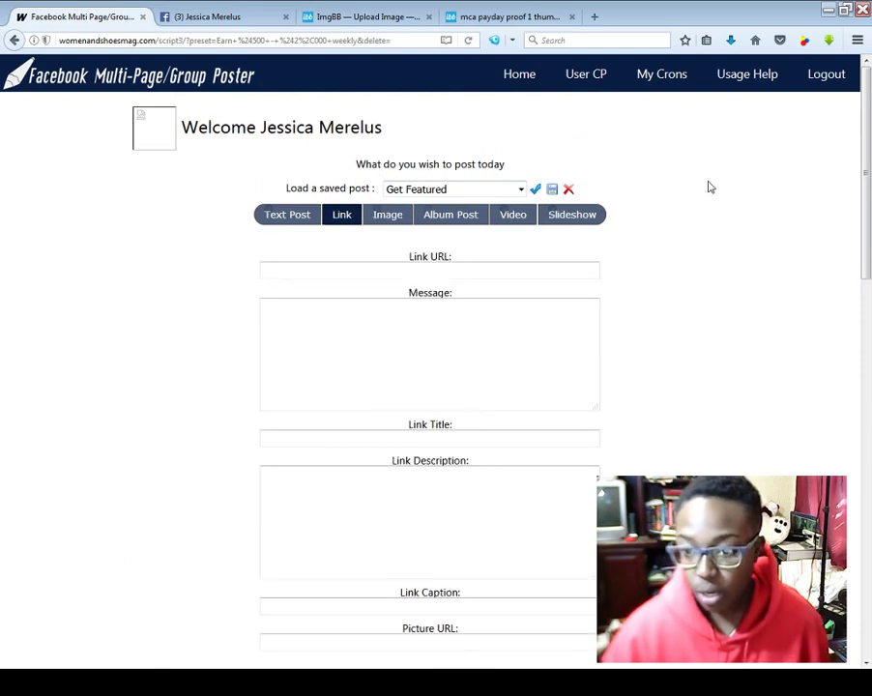
pyautogui.moveTo(868, 282); pyautogui.dragTo(529, 561)
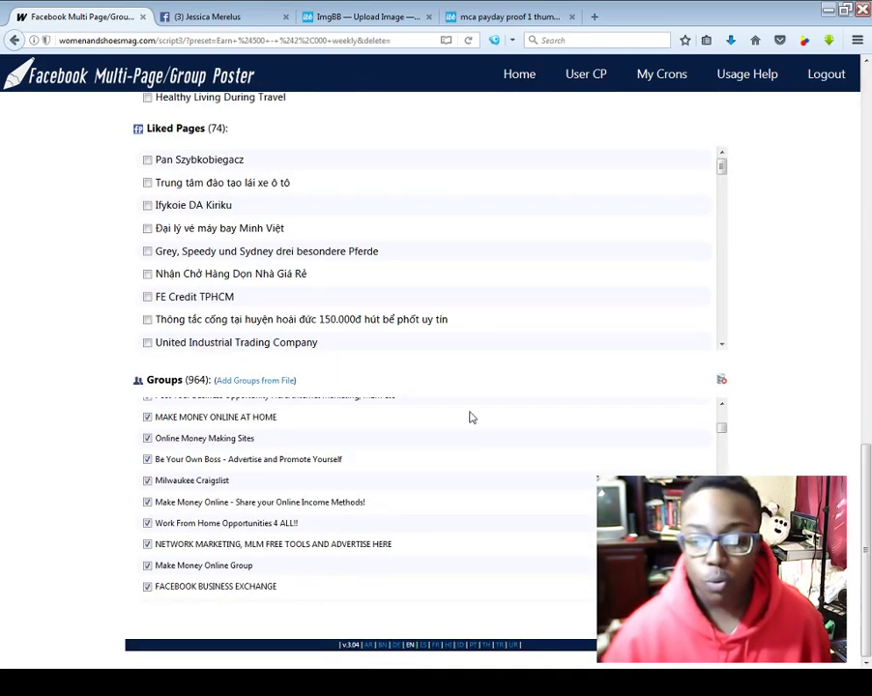
# - Enter the link post's Message: "Made an EASY $160 posting ads online! YOU CAN DO IT TOO! ***WATCH THIS*** COMMENT 'INTERESTED' FOR MORE INFO!"
pyautogui.scroll(15, 471, 418)
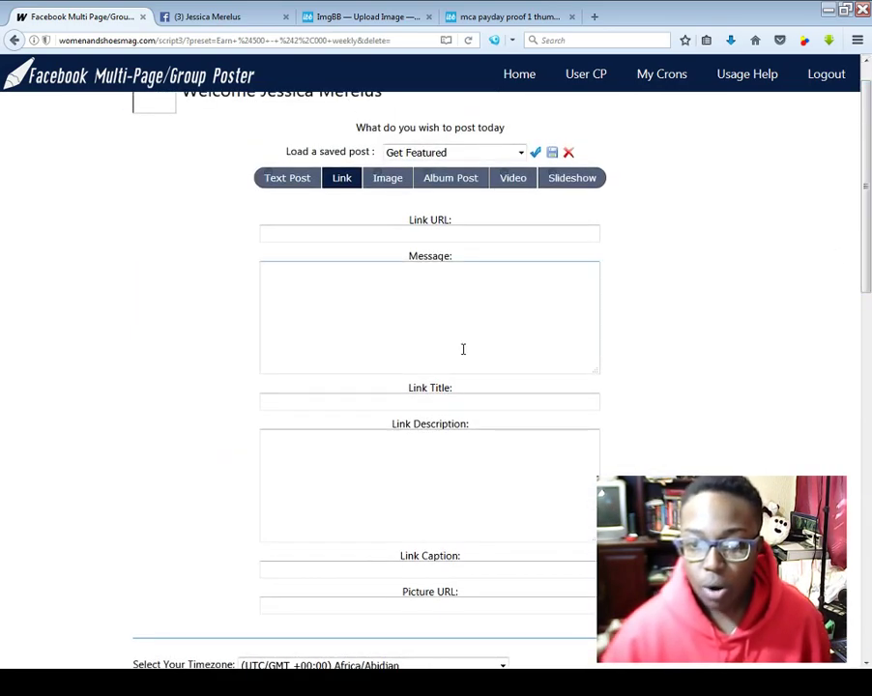
pyautogui.click(420, 308)
pyautogui.write("Made an EASY $160 posting ads online! YOU CAN DO IT TOO! ***WATCH THIS*** COMMENT 'INTERESTED' FOR MORE INFO!")
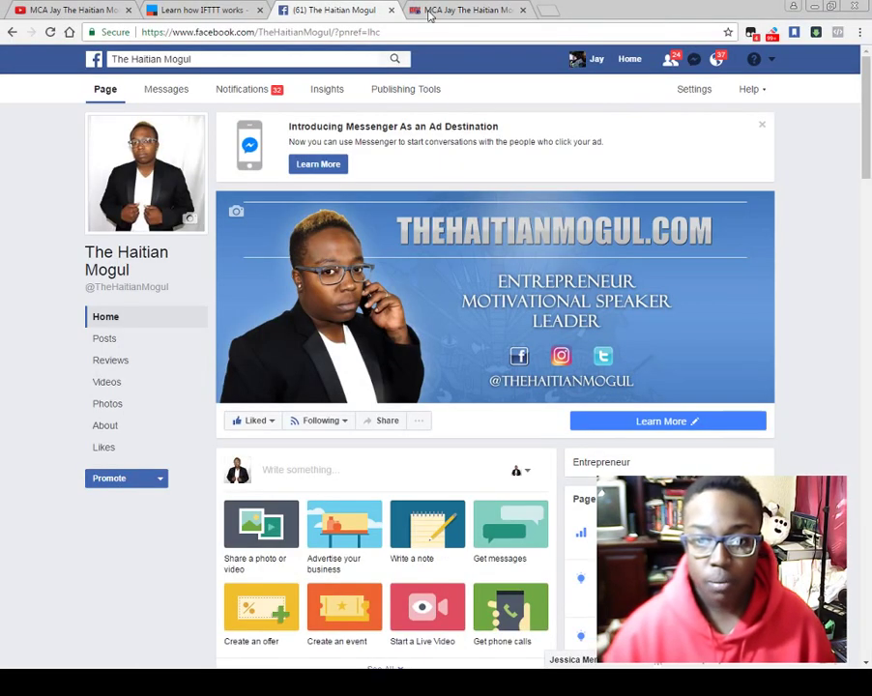
# - Switch to Chrome and look through the "Easy $160 Made (PROOF VIDEO)" blog post, including its tweets, recent posts and comments section
pyautogui.click(448, 8)
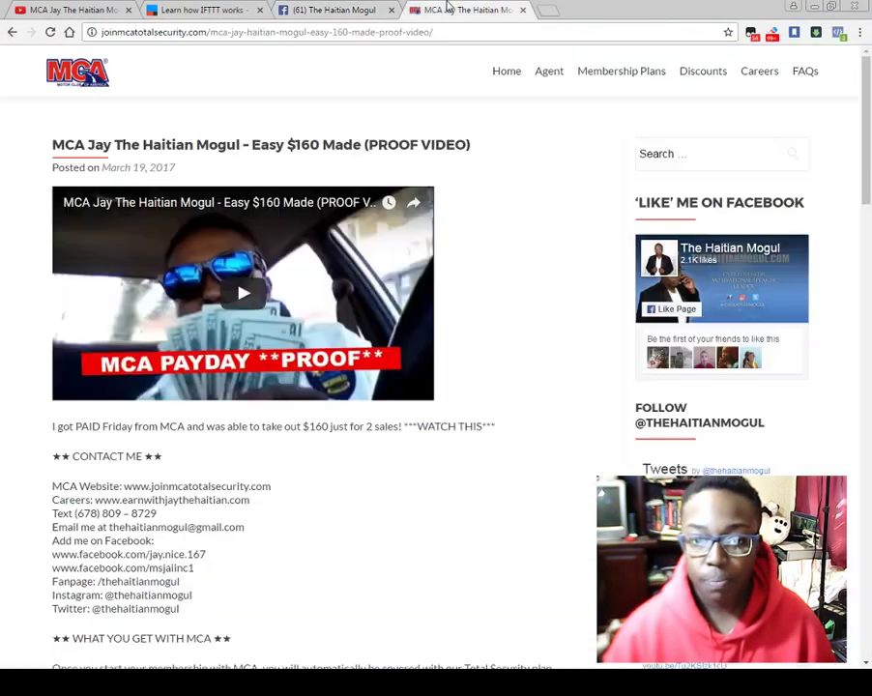
pyautogui.click(360, 34)
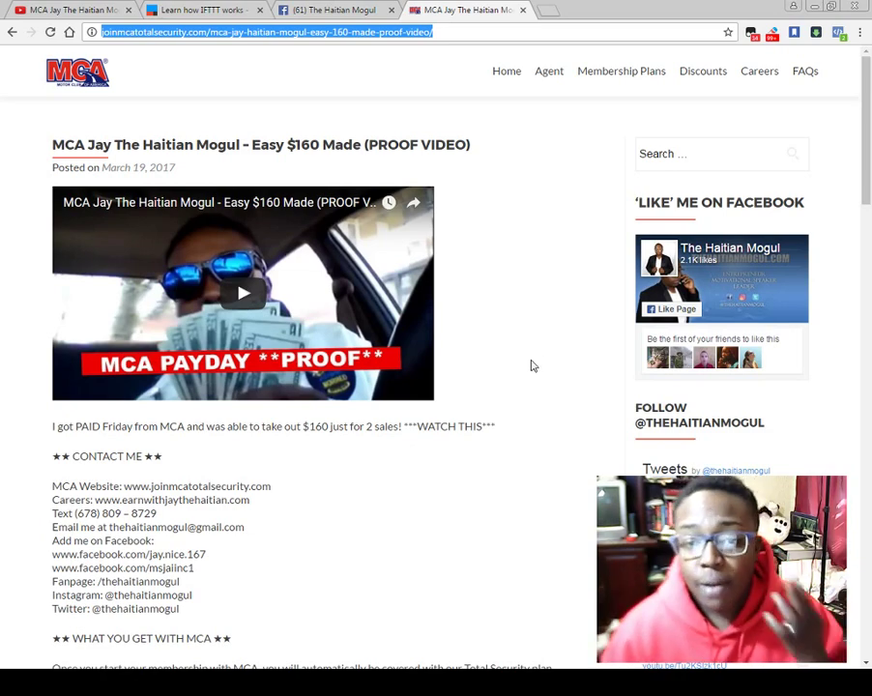
pyautogui.scroll(-3, 546, 356)
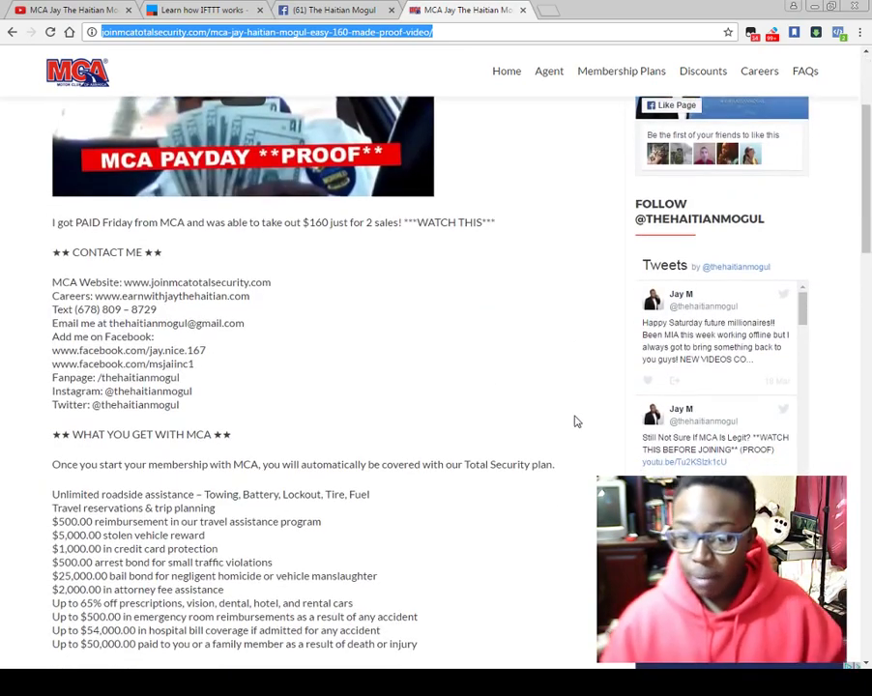
pyautogui.scroll(3, 575, 421)
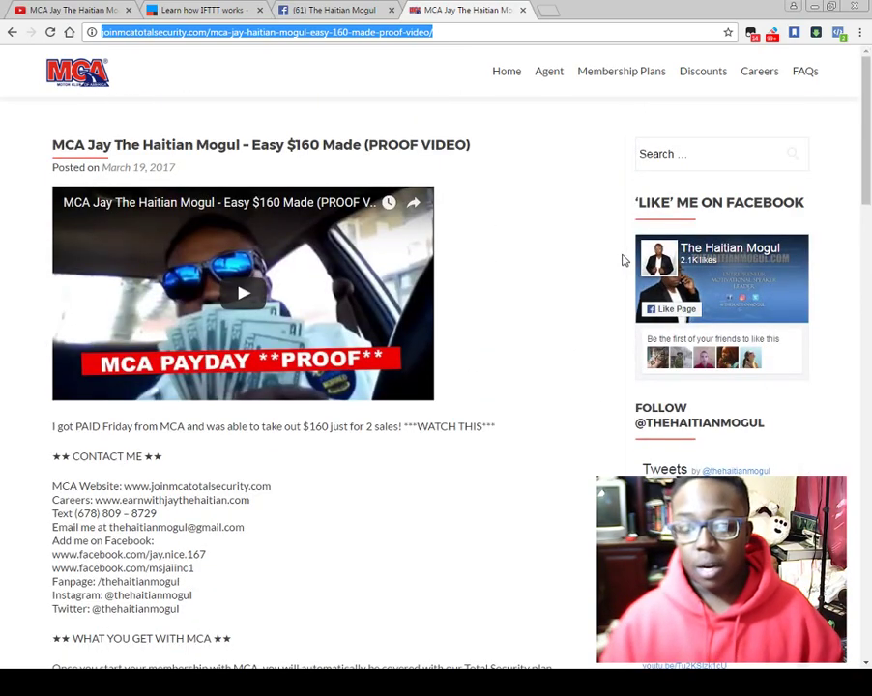
pyautogui.scroll(-3, 621, 260)
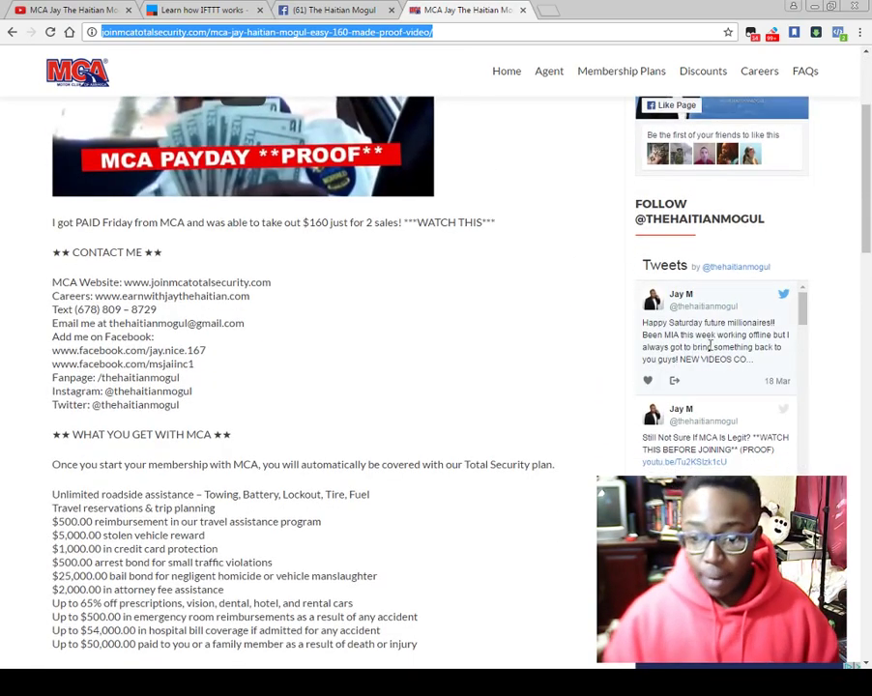
pyautogui.scroll(-3, 638, 416)
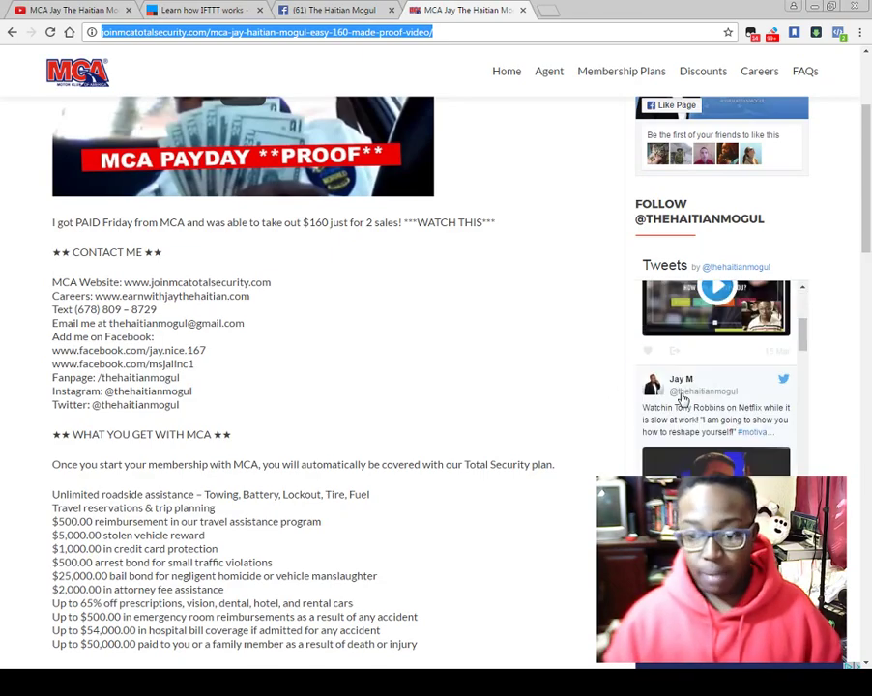
pyautogui.scroll(-9, 581, 372)
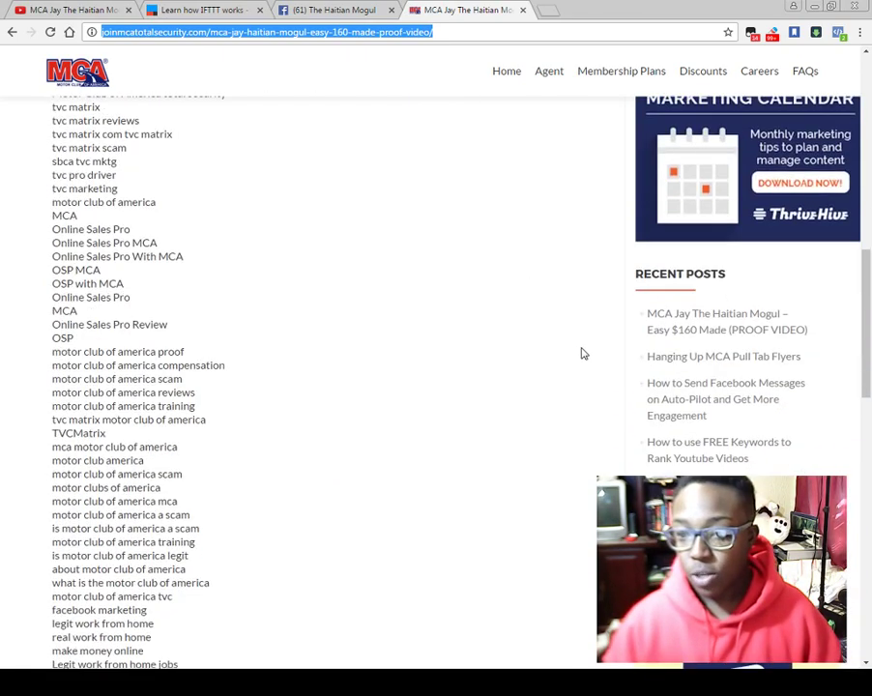
pyautogui.scroll(3, 588, 325)
pyautogui.scroll(-7, 592, 319)
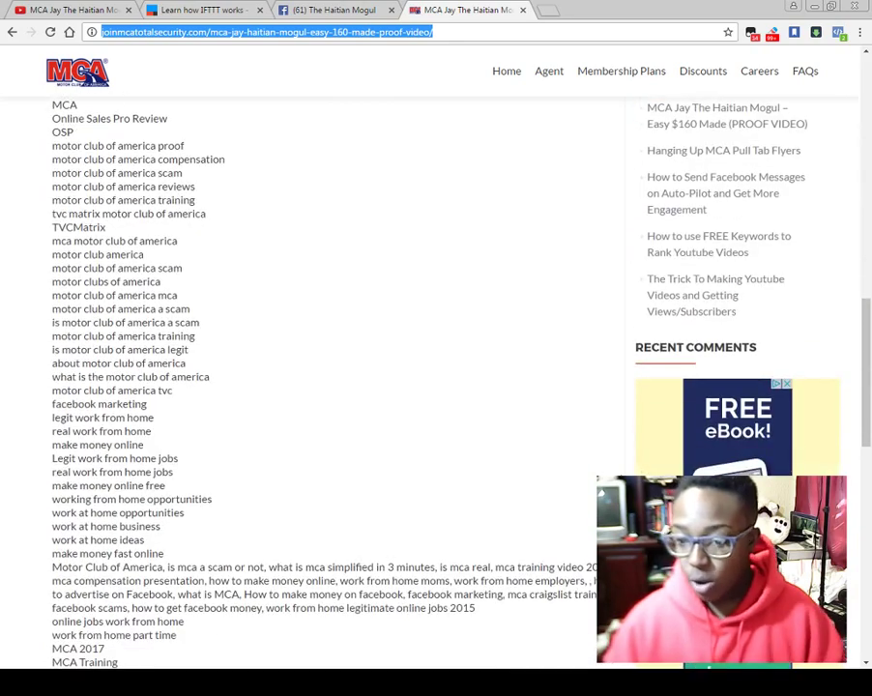
pyautogui.moveTo(867, 353); pyautogui.dragTo(868, 653)
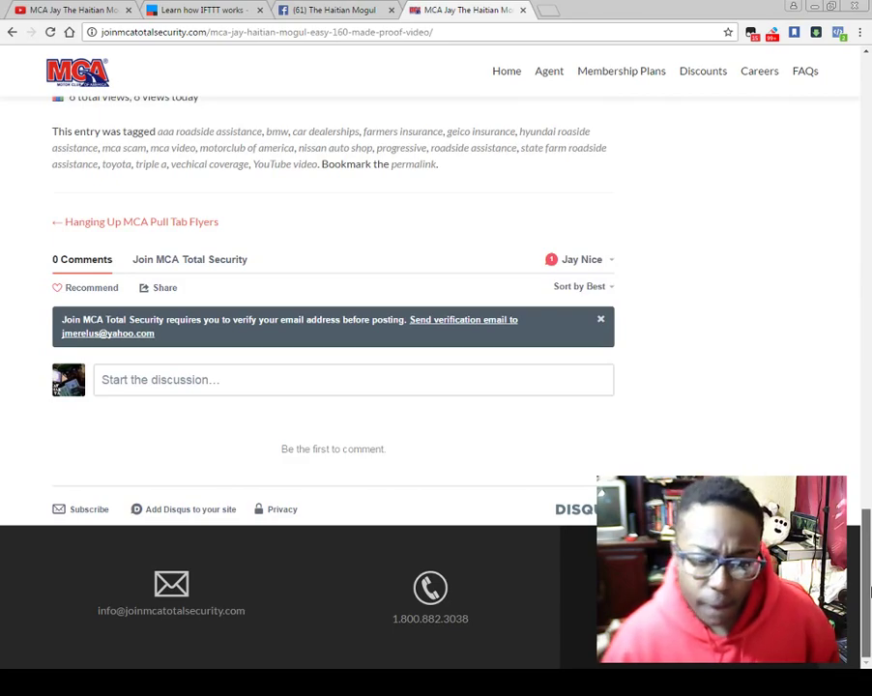
pyautogui.moveTo(867, 590); pyautogui.dragTo(832, 58)
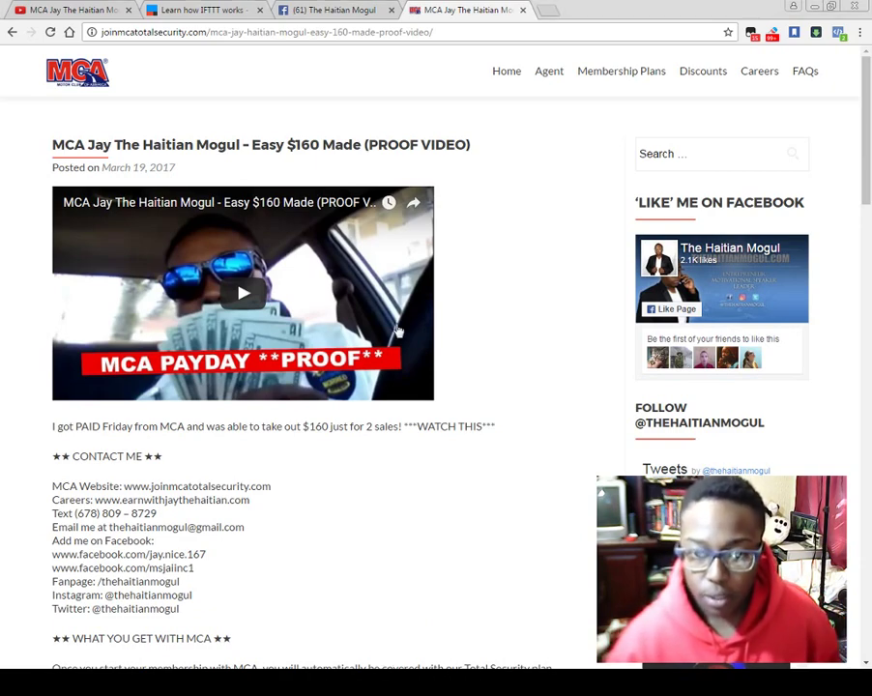
# - Copy the proof video blog post's address and paste it as the Link URL in the Facebook Multi-Page/Group Poster
pyautogui.click(447, 29)
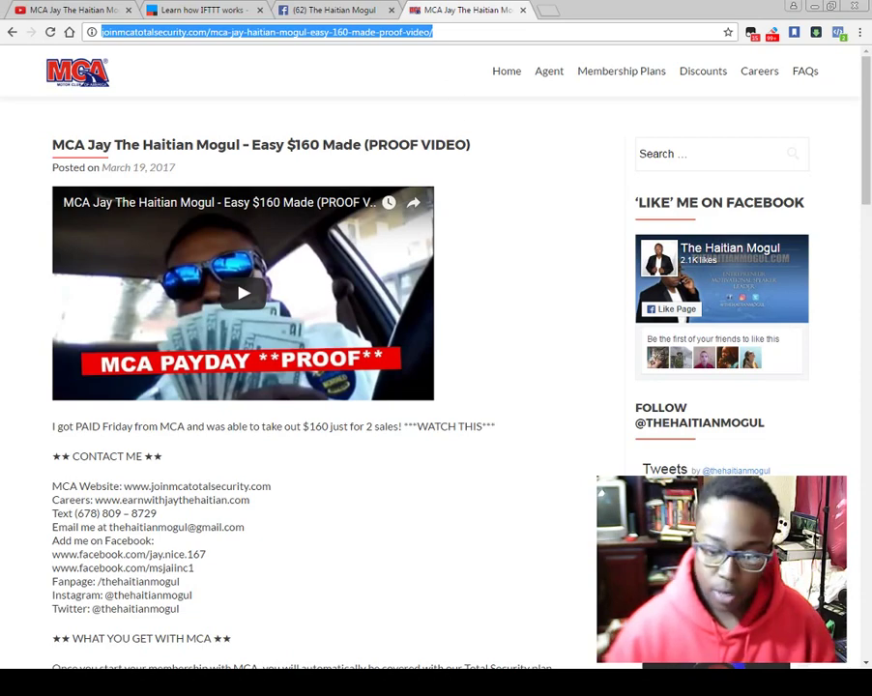
pyautogui.click(411, 663)
pyautogui.click(346, 235)
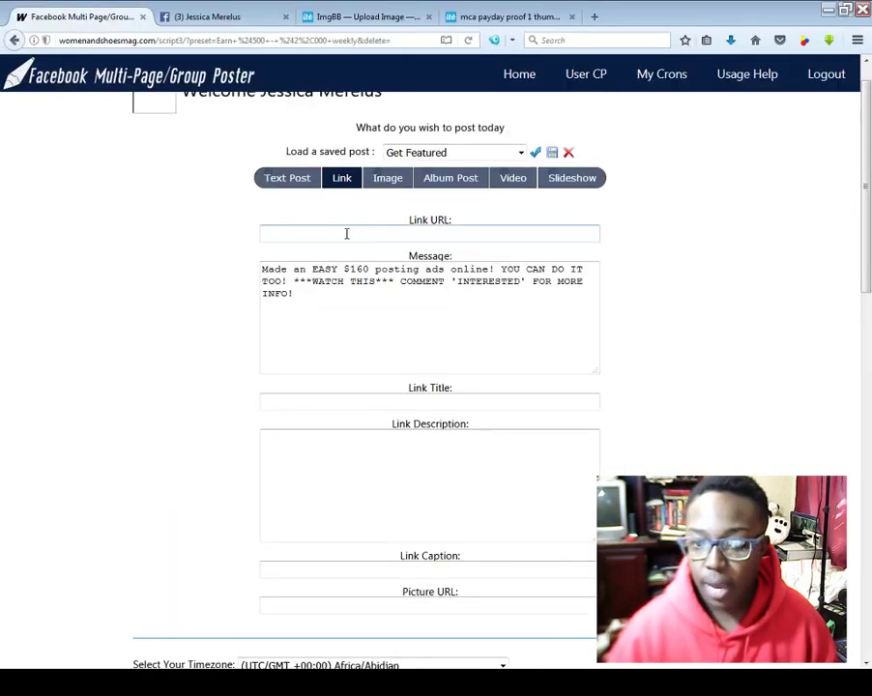
pyautogui.hotkey('ctrl', 'v')
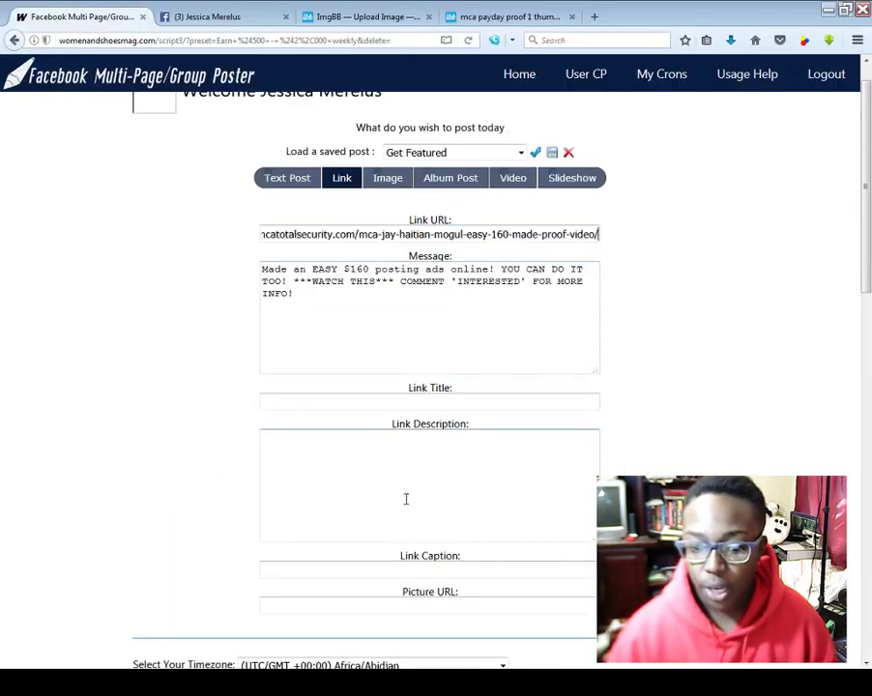
pyautogui.click(510, 17)
pyautogui.click(399, 41)
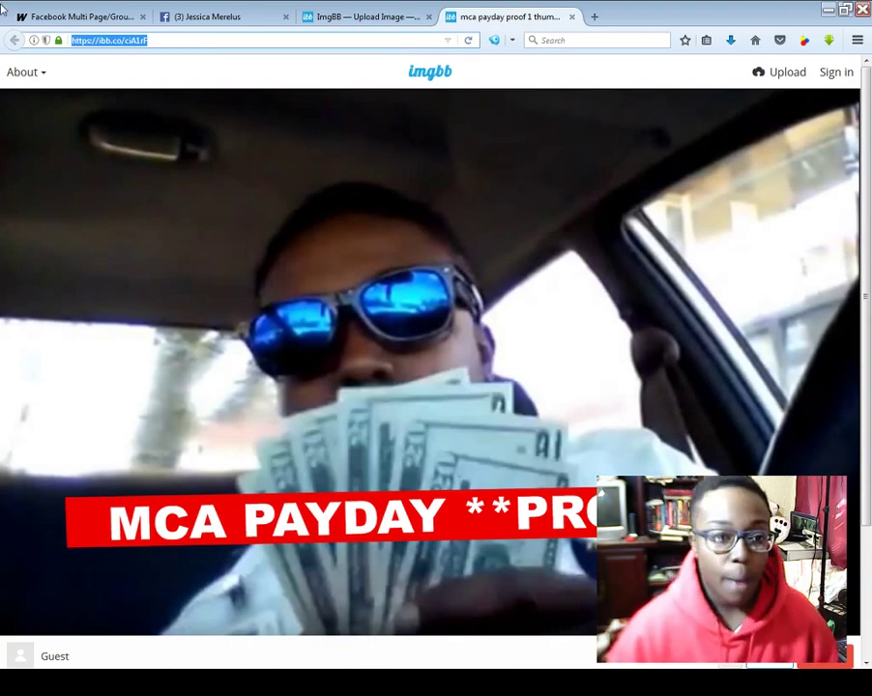
pyautogui.hotkey('ctrl', 'c')
pyautogui.click(29, 16)
pyautogui.click(304, 598)
pyautogui.hotkey('ctrl', 'v')
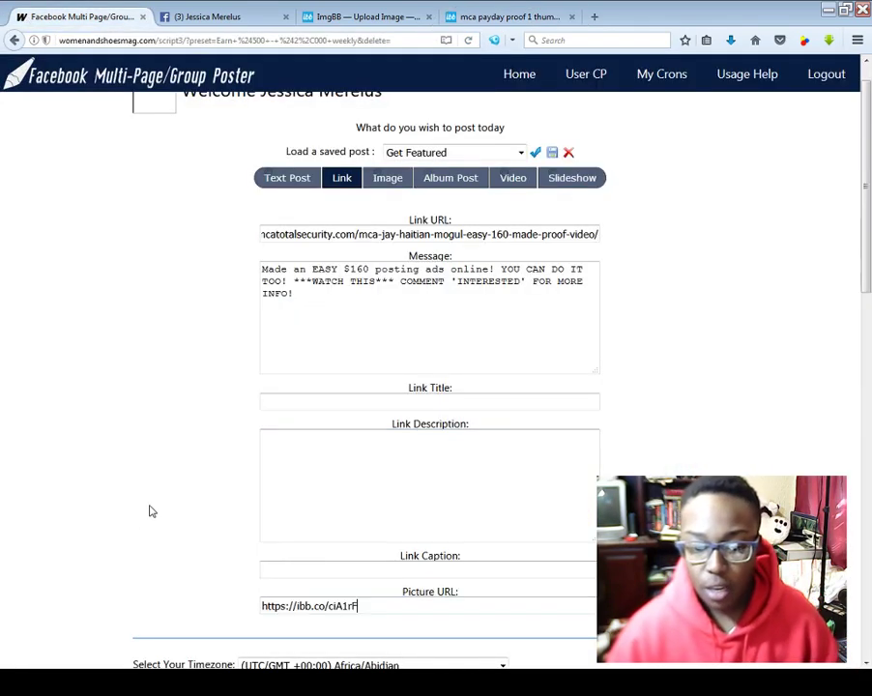
# - Set the posting timezone to (UTC/GMT -04:00) America/New_York
pyautogui.scroll(-6, 124, 418)
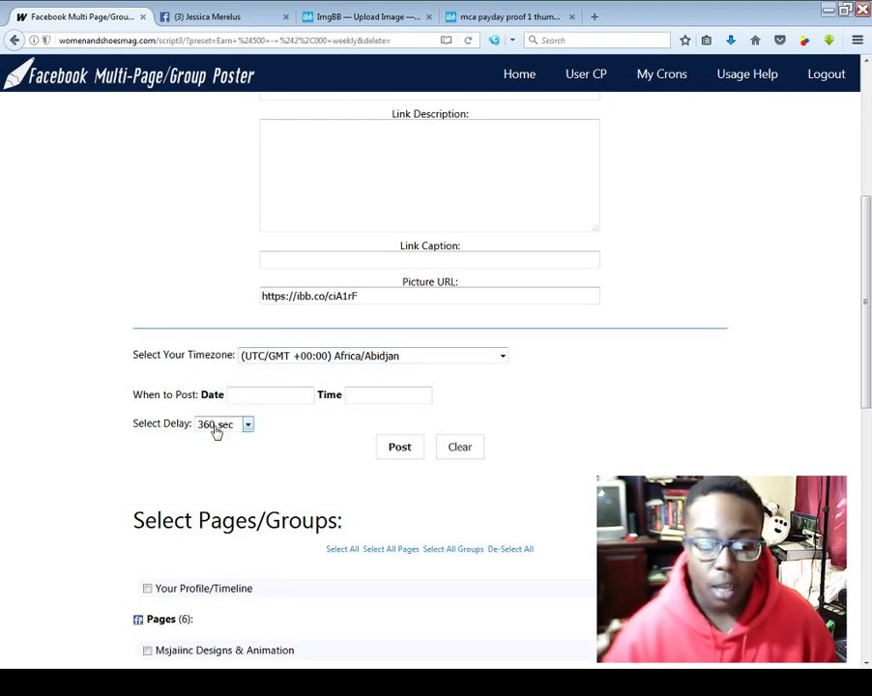
pyautogui.click(372, 355)
pyautogui.scroll(-20, 407, 426)
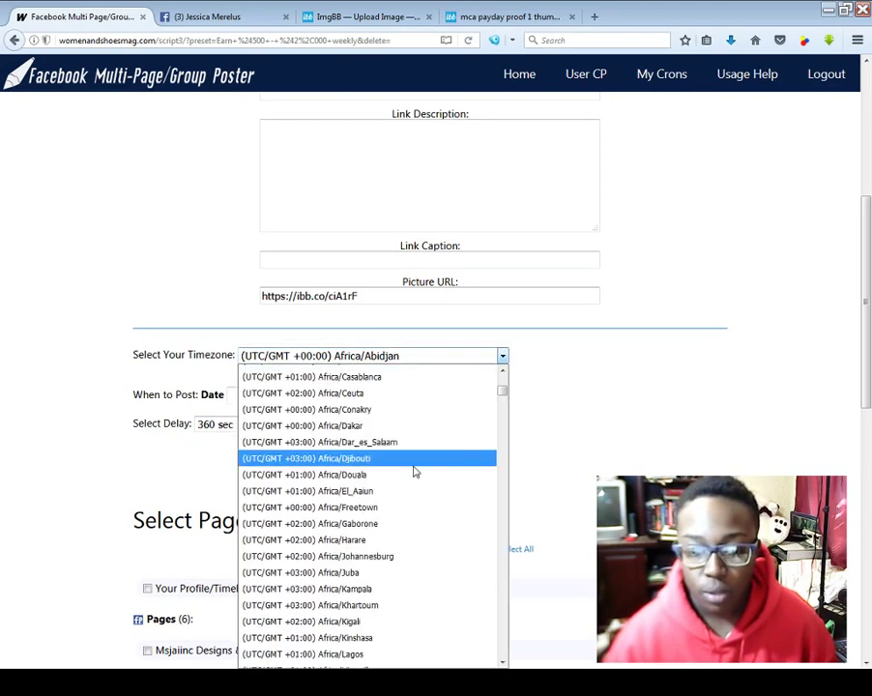
pyautogui.scroll(-19, 451, 487)
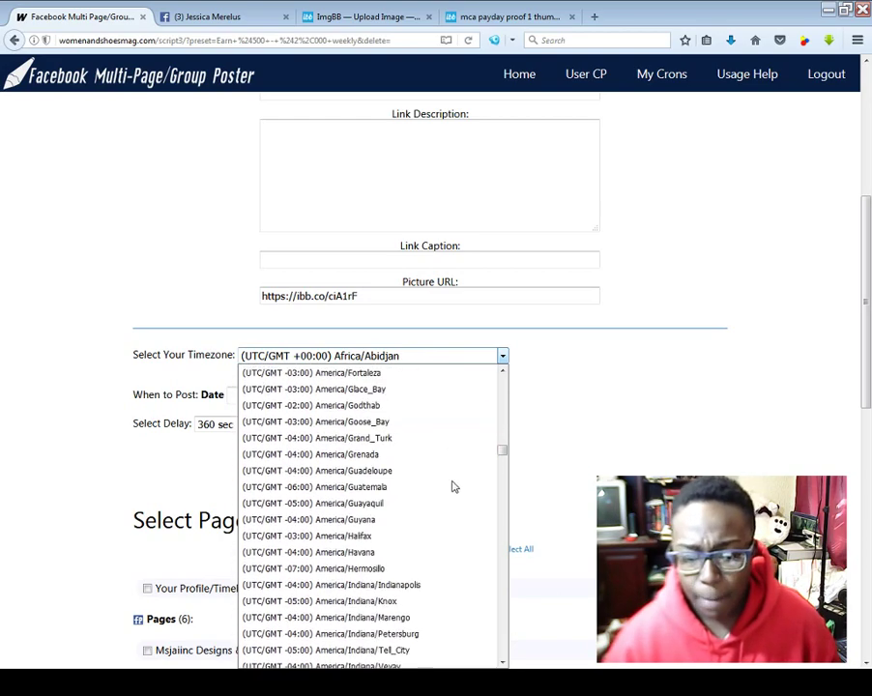
pyautogui.scroll(-2, 451, 485)
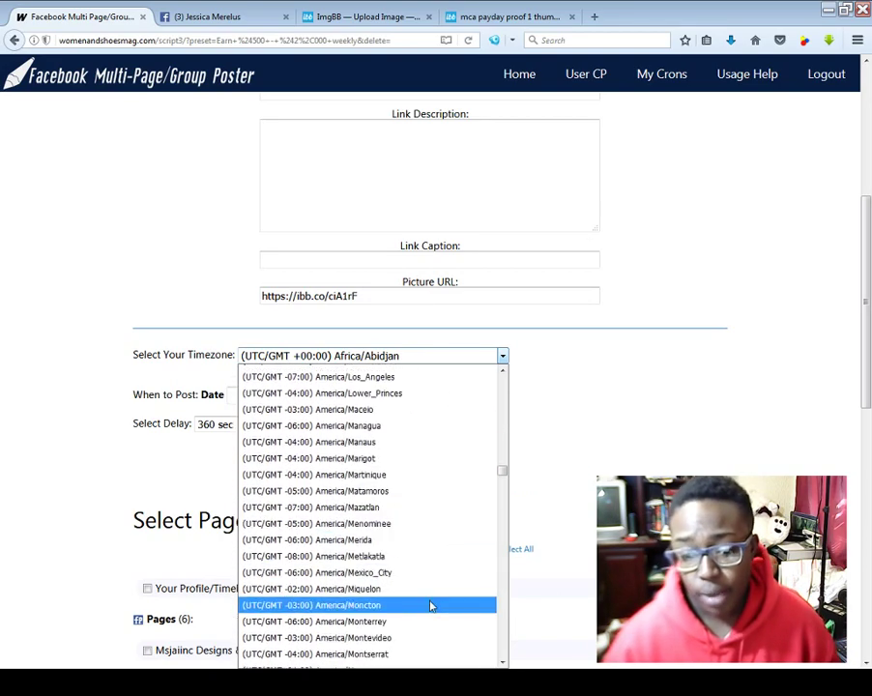
pyautogui.scroll(-10, 445, 575)
pyautogui.click(436, 549)
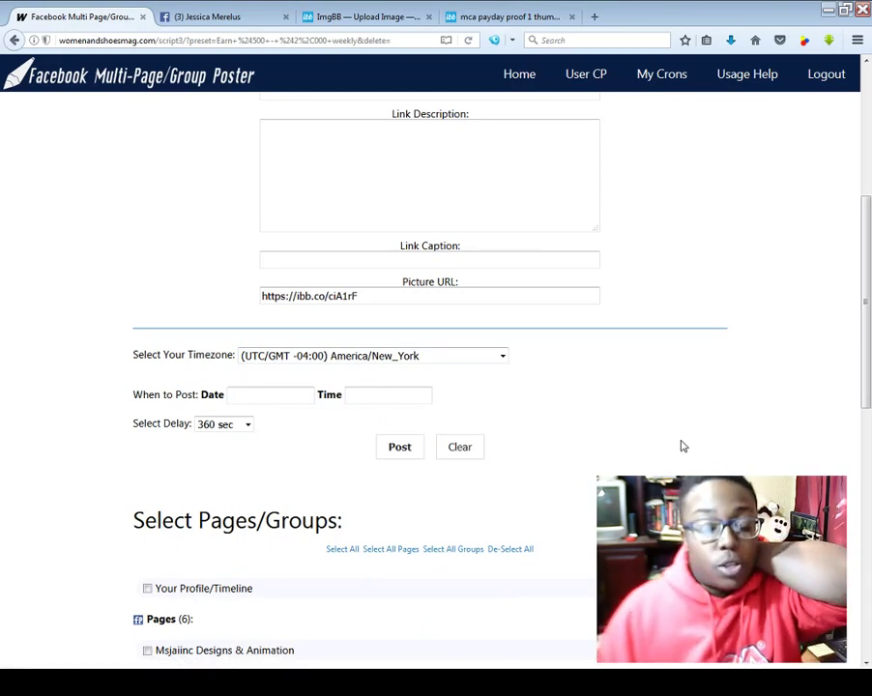
pyautogui.scroll(3, 685, 442)
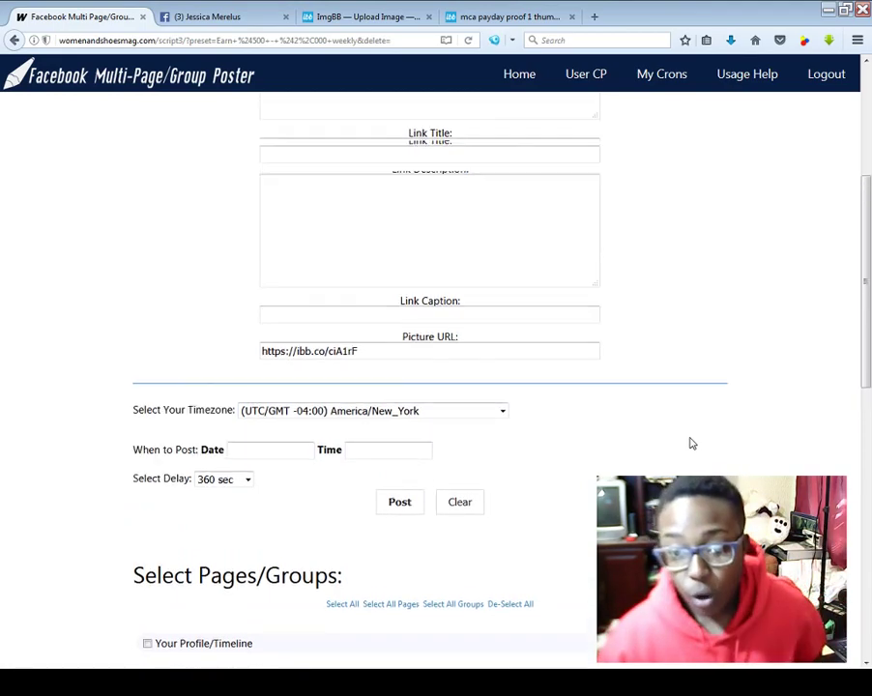
# - Try 20 March 2017 as the posting date, with the available posting times opened, and clear the date again
pyautogui.scroll(-5, 716, 350)
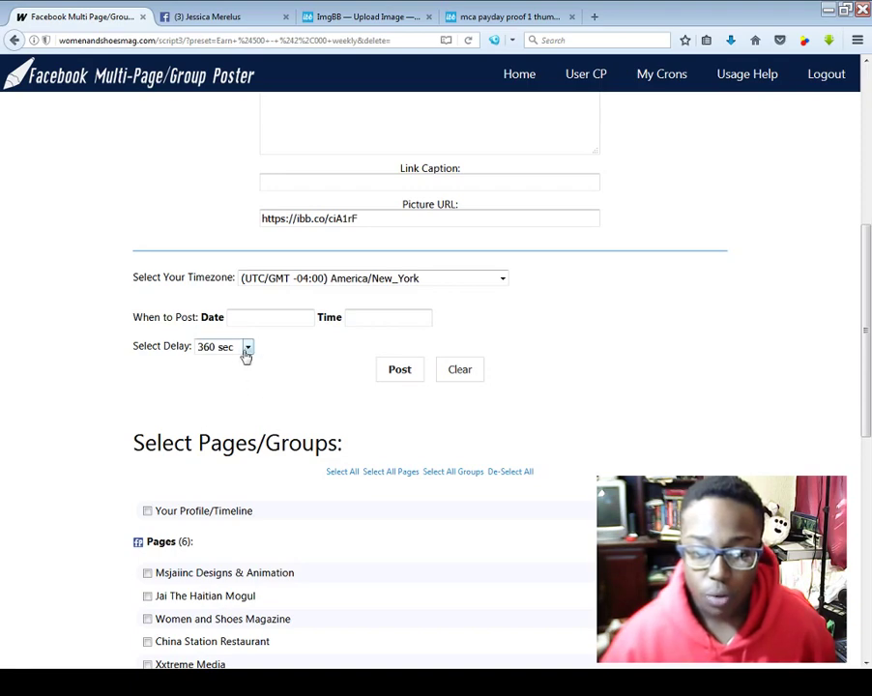
pyautogui.click(262, 321)
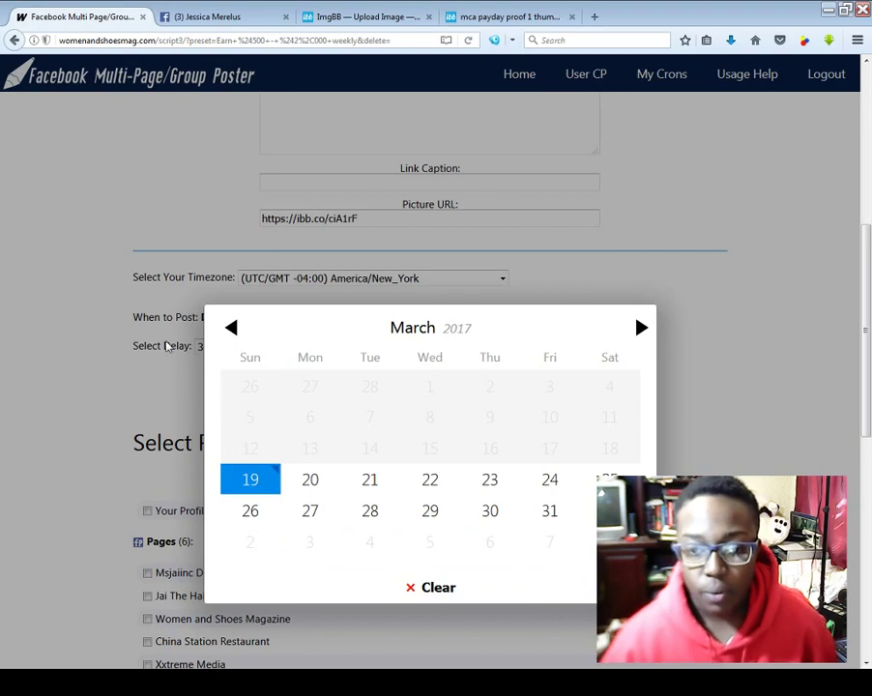
pyautogui.click(310, 479)
pyautogui.click(368, 327)
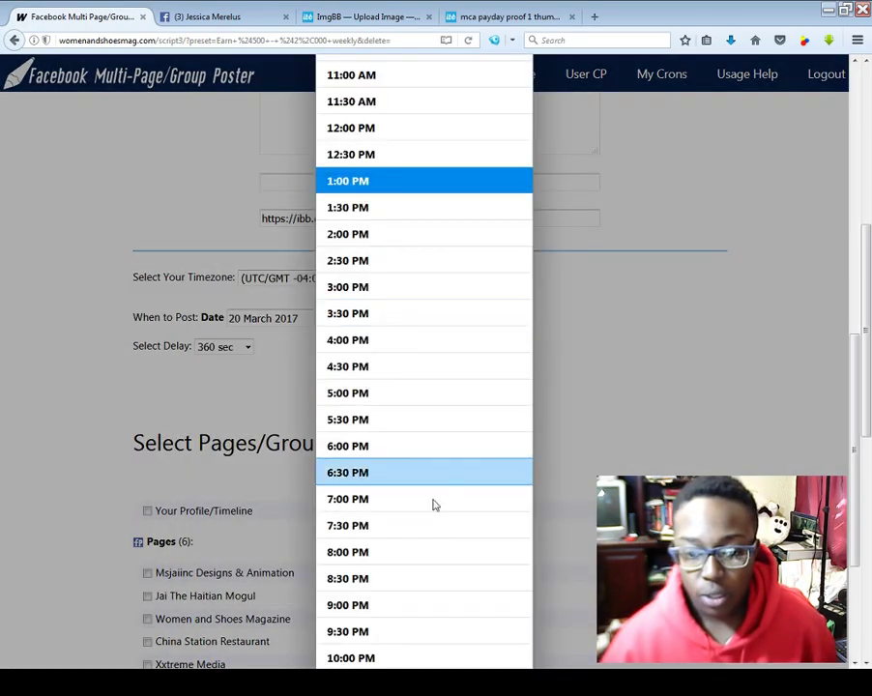
pyautogui.click(269, 354)
pyautogui.click(270, 321)
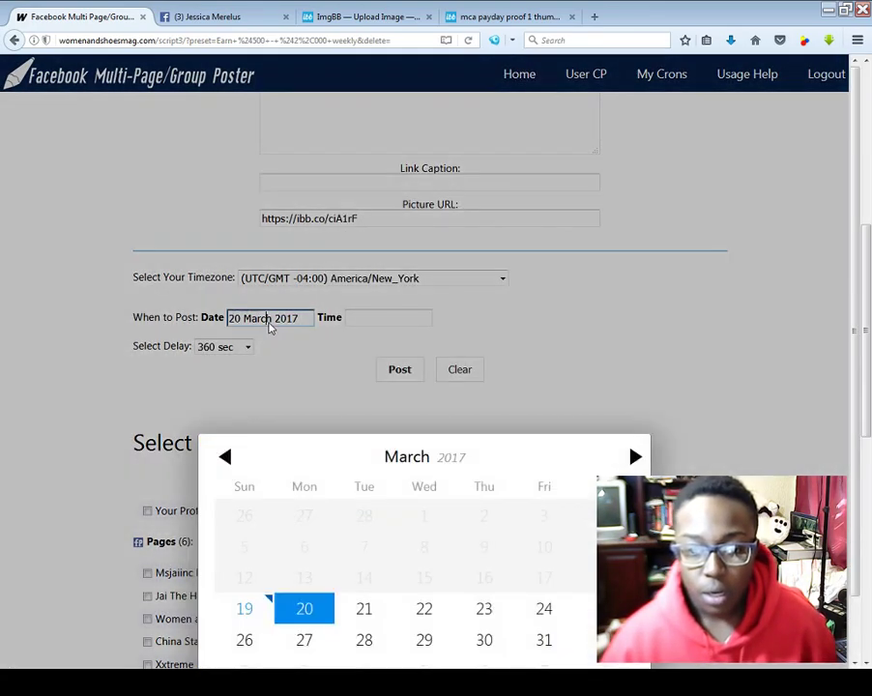
pyautogui.click(450, 592)
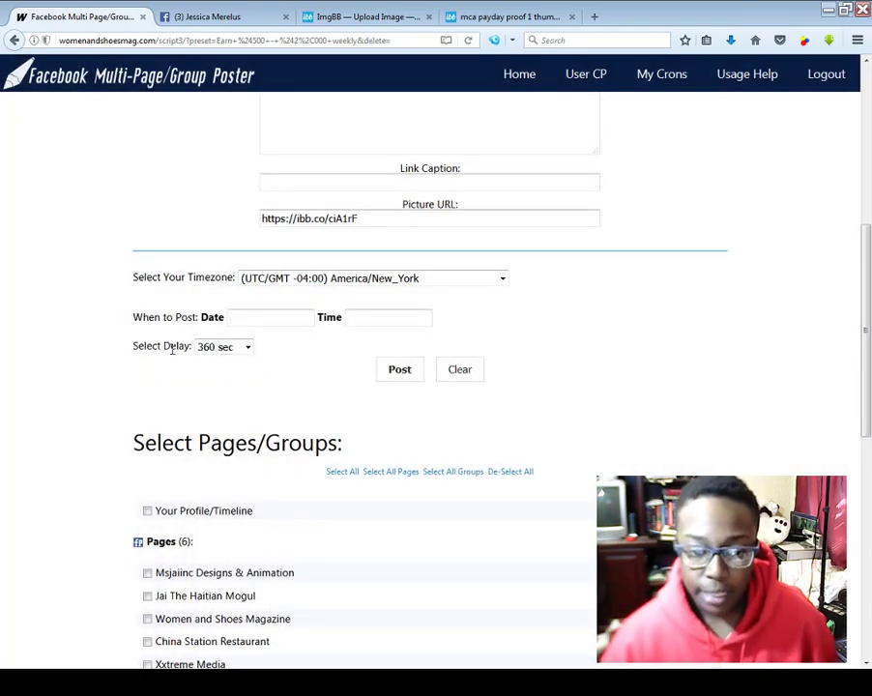
# - Set the delay between posts to 800 sec
pyautogui.click(248, 350)
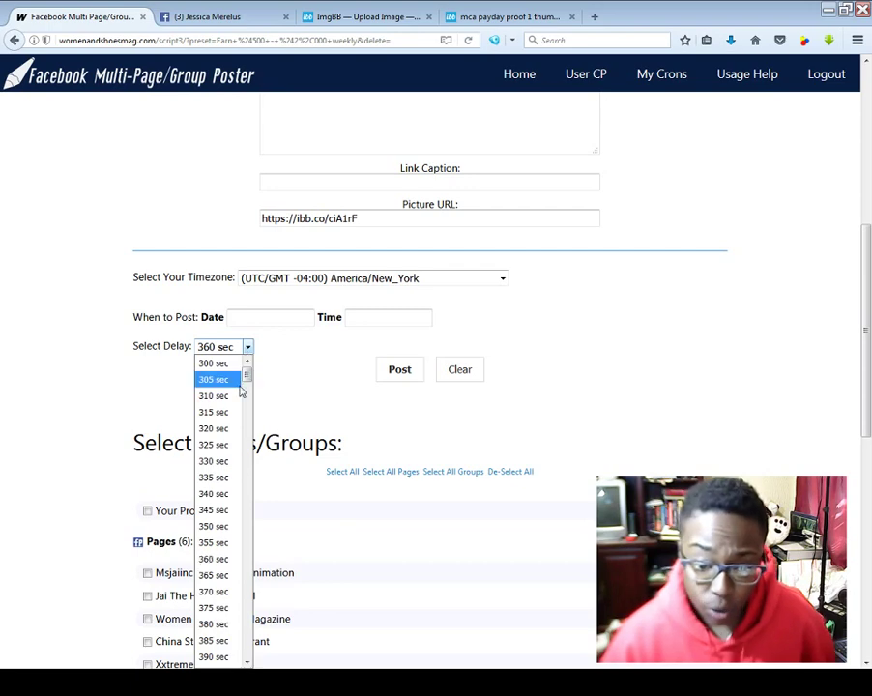
pyautogui.moveTo(247, 379); pyautogui.dragTo(247, 466)
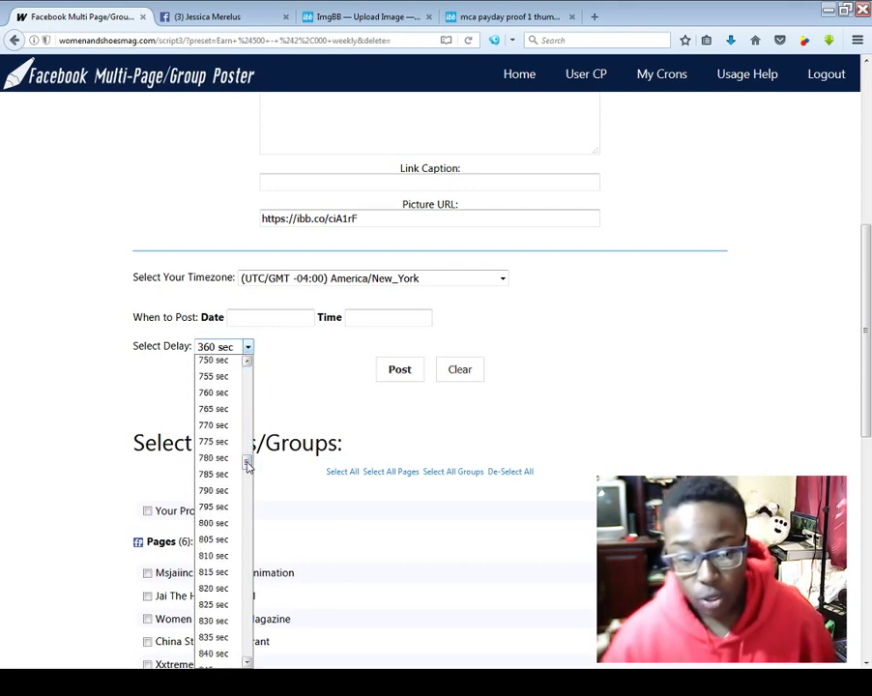
pyautogui.click(220, 523)
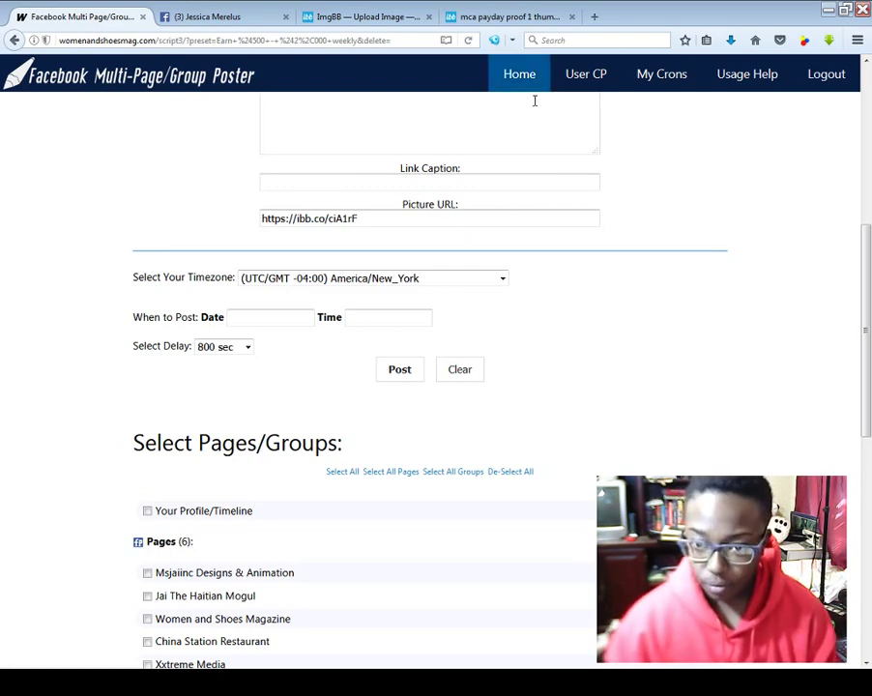
# - Open the User CP page in a separate tab and compare its delay handling and auto pause options with the post form
pyautogui.rightClick(595, 77)
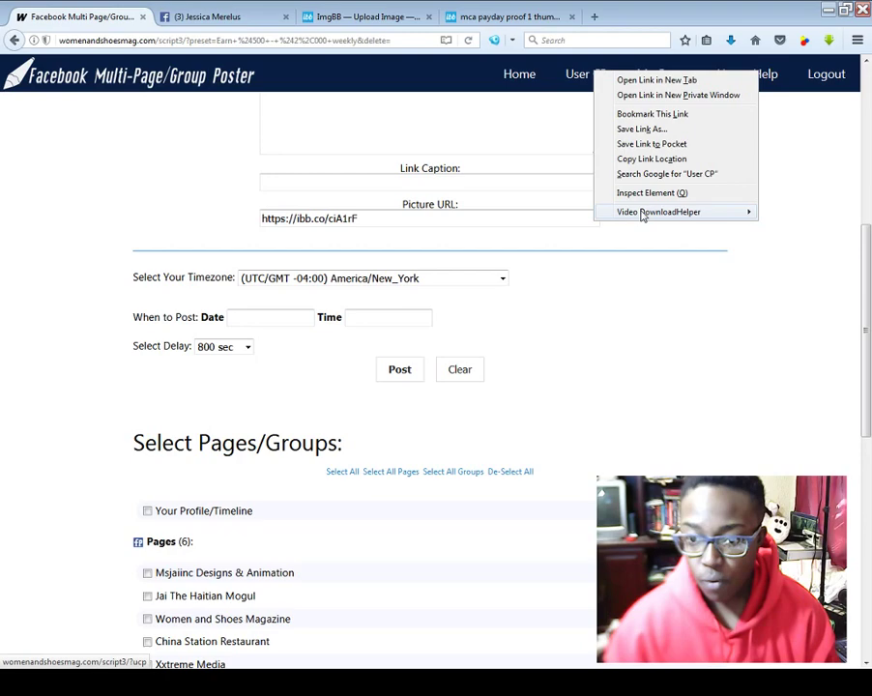
pyautogui.click(638, 80)
pyautogui.click(217, 18)
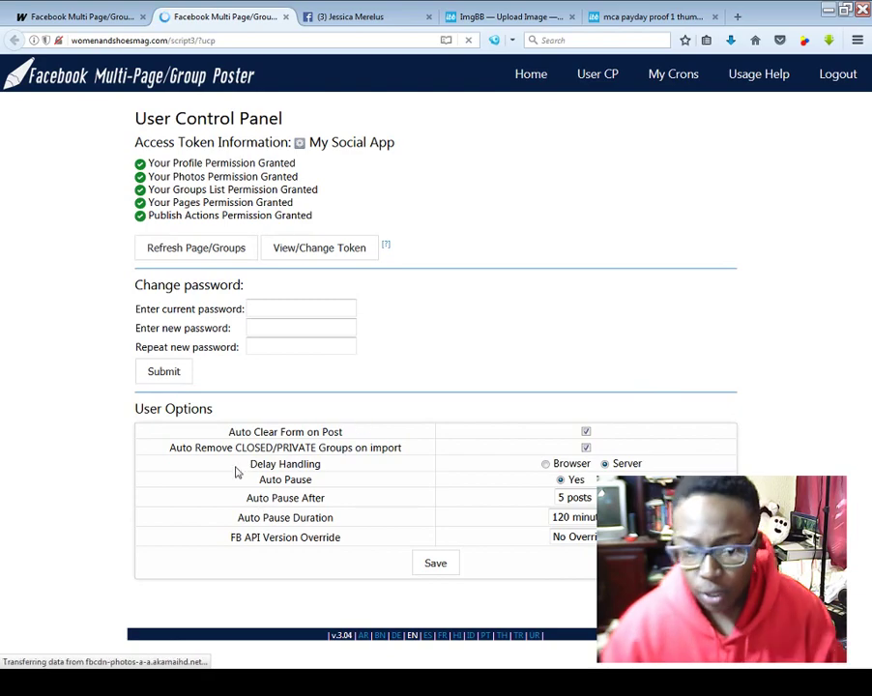
pyautogui.click(75, 18)
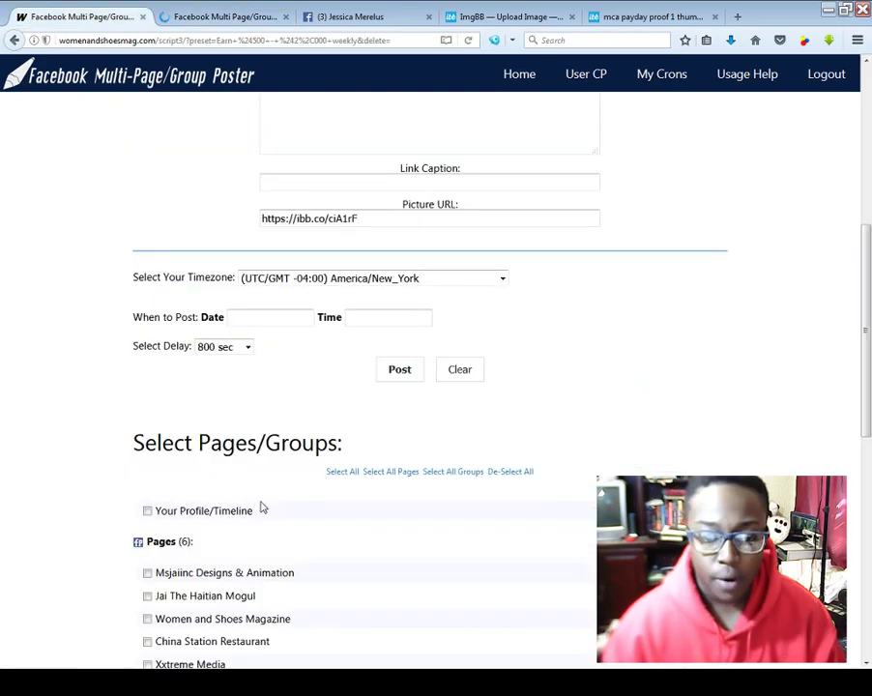
pyautogui.click(225, 16)
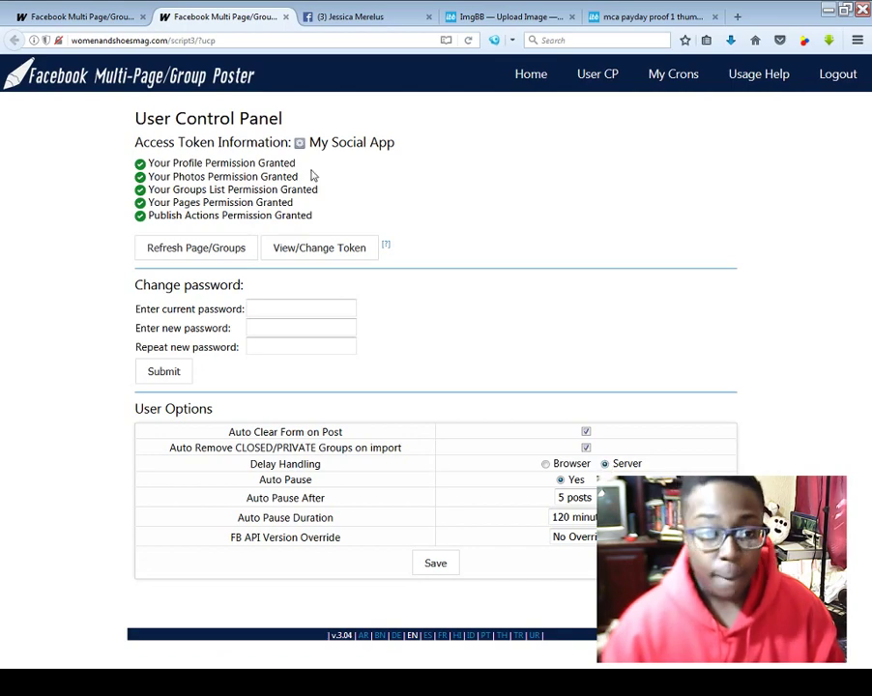
pyautogui.click(92, 26)
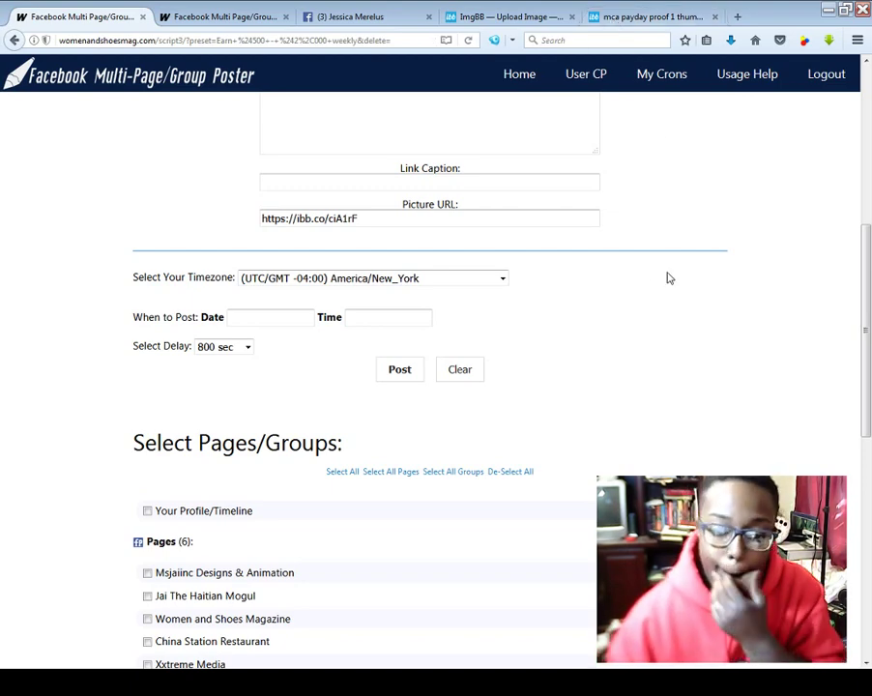
pyautogui.scroll(3, 760, 302)
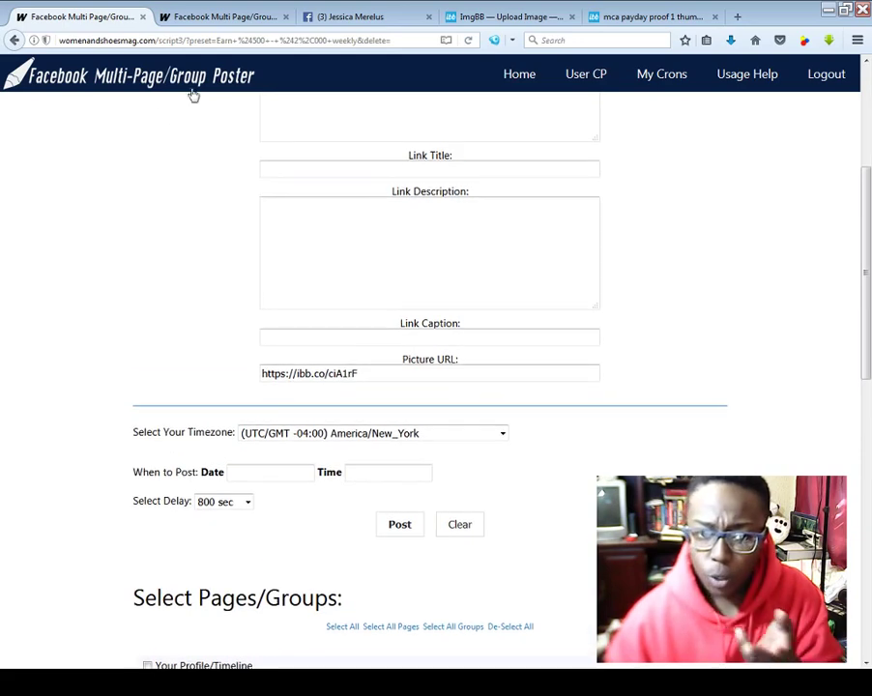
pyautogui.click(239, 19)
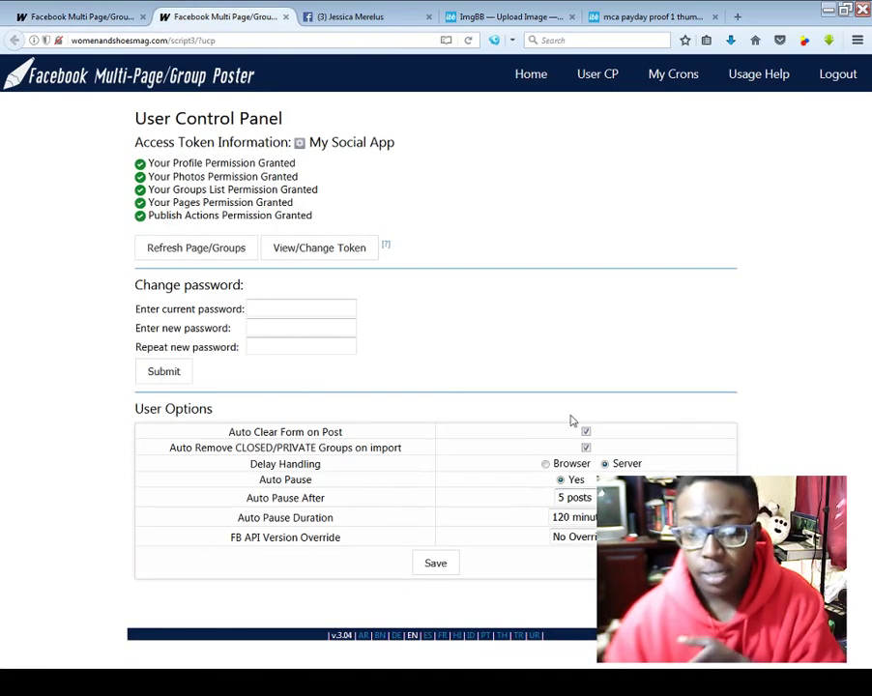
pyautogui.click(79, 17)
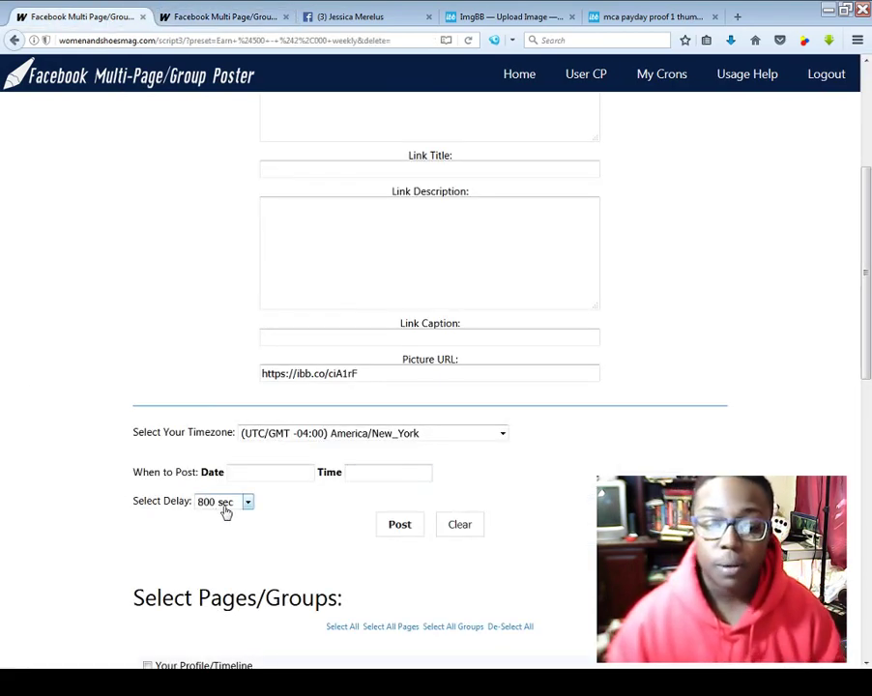
# - Review the link post from its saved-post selector, URL and message to the schedule settings and the selected groups
pyautogui.scroll(3, 17, 397)
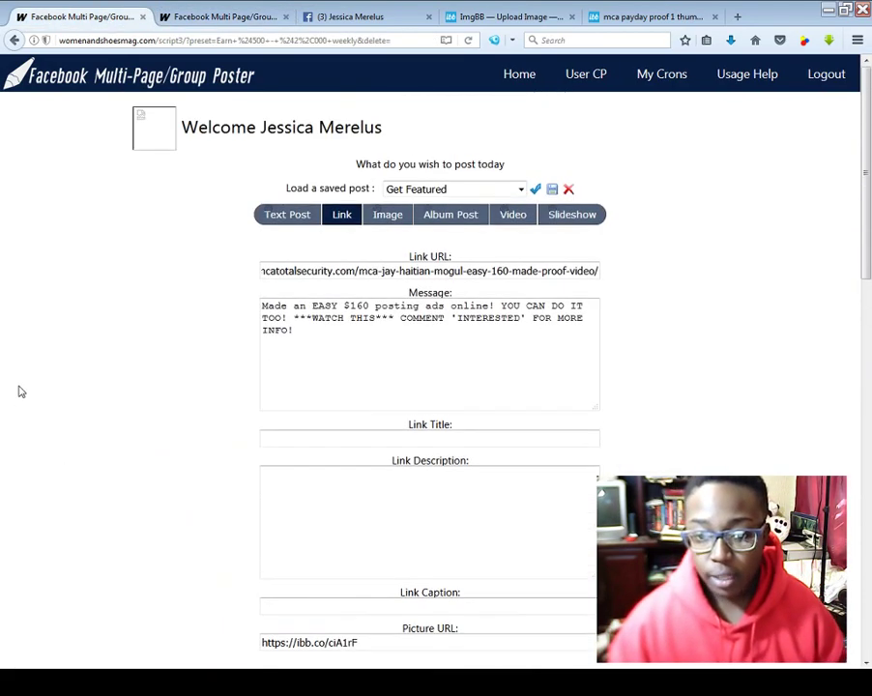
pyautogui.scroll(-3, 13, 296)
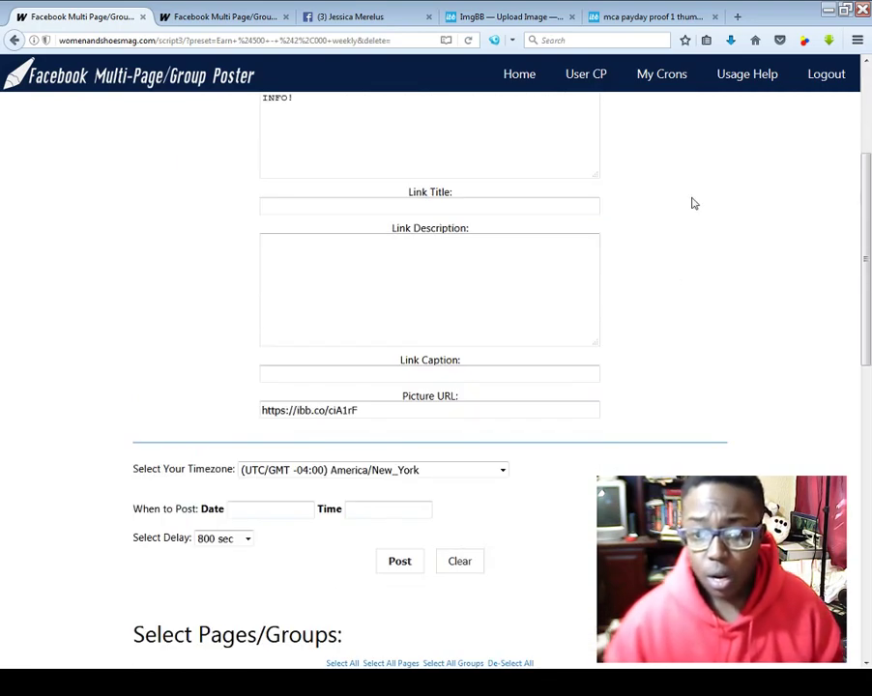
pyautogui.scroll(-9, 692, 203)
pyautogui.scroll(-6, 326, 543)
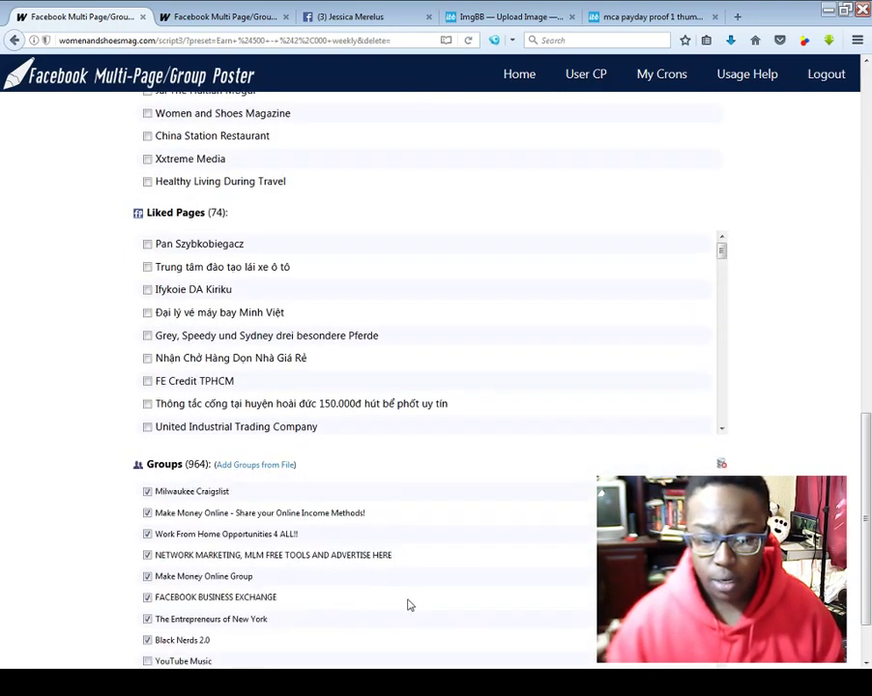
pyautogui.scroll(12, 39, 517)
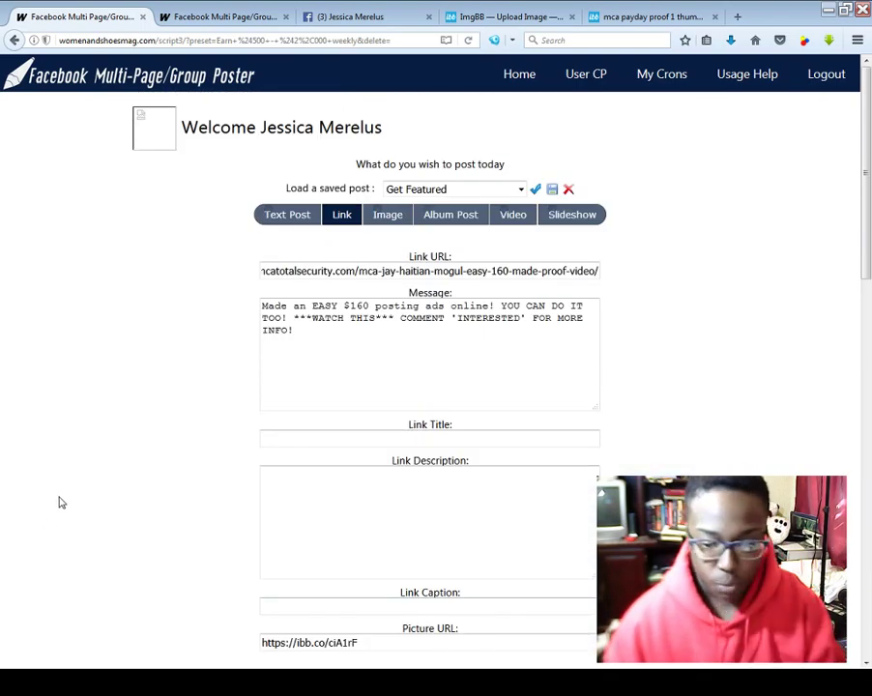
pyautogui.scroll(-1, 61, 499)
pyautogui.scroll(1, 61, 499)
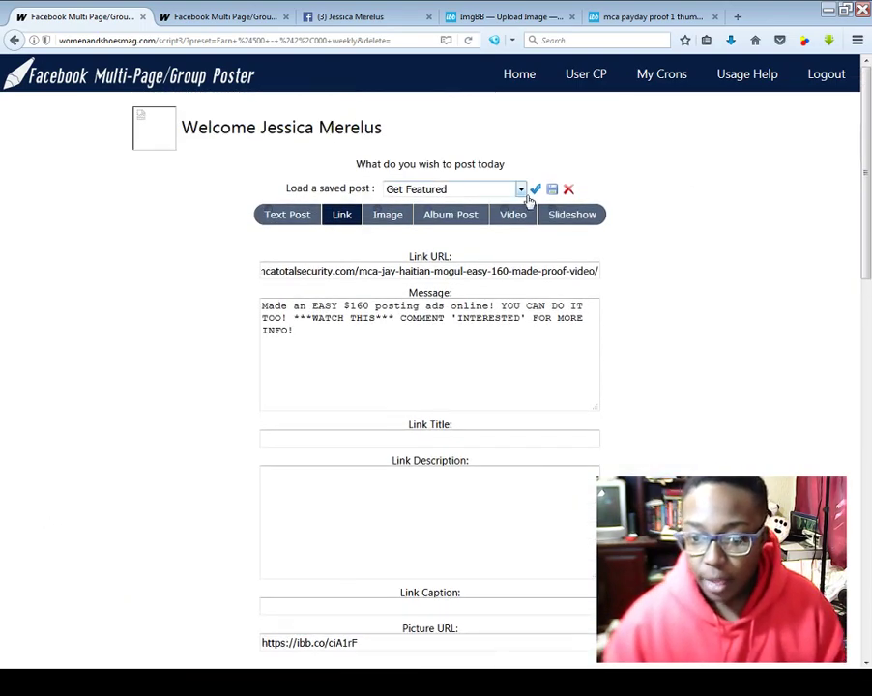
pyautogui.scroll(-8, 773, 329)
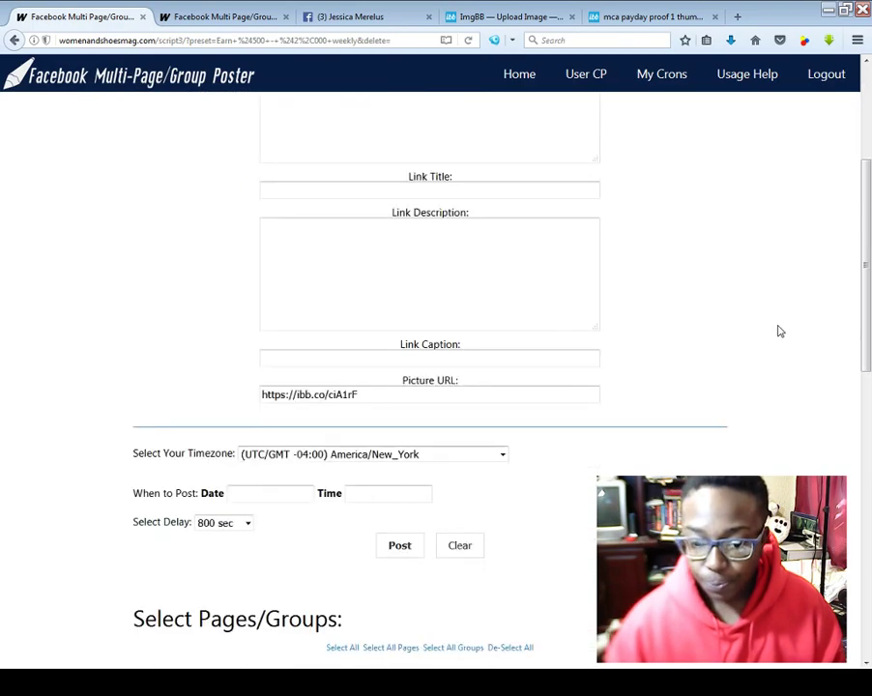
pyautogui.scroll(4, 801, 392)
pyautogui.scroll(6, 773, 397)
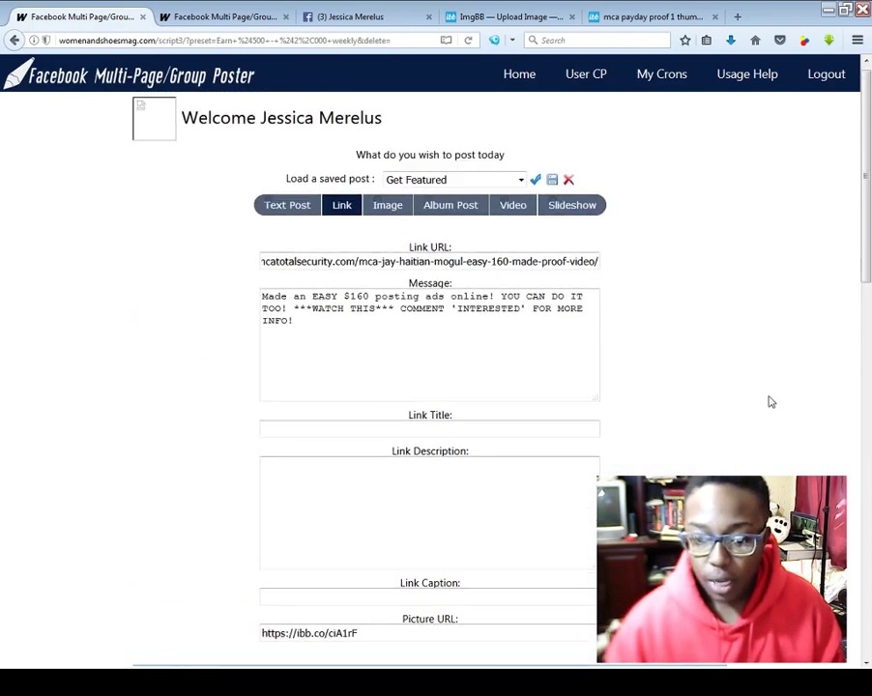
pyautogui.scroll(-5, 696, 415)
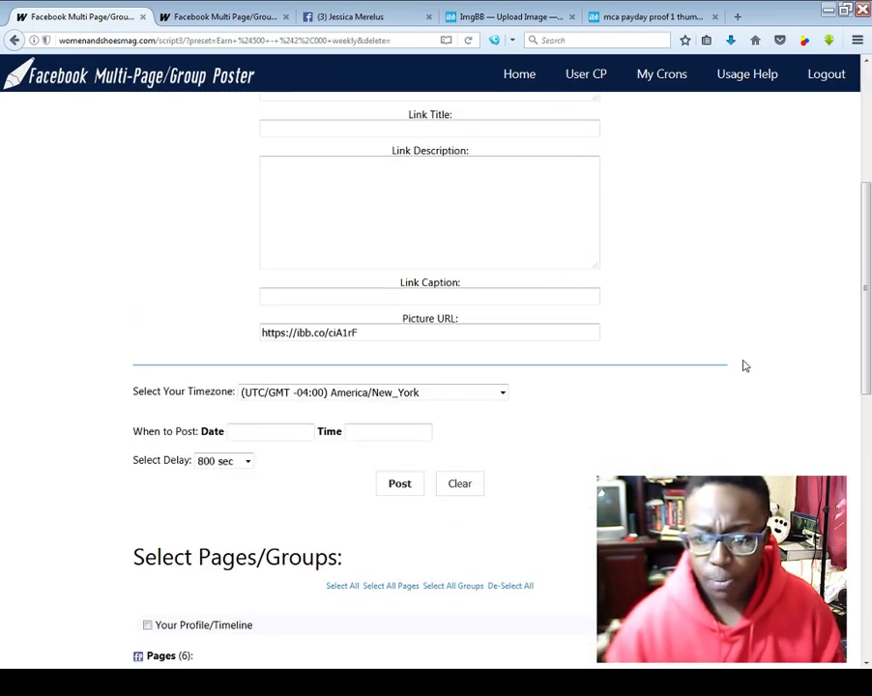
pyautogui.scroll(4, 746, 366)
# - Deselect the Black Nerds 2.0 group in the link post's list of target groups
pyautogui.scroll(-5, 867, 418)
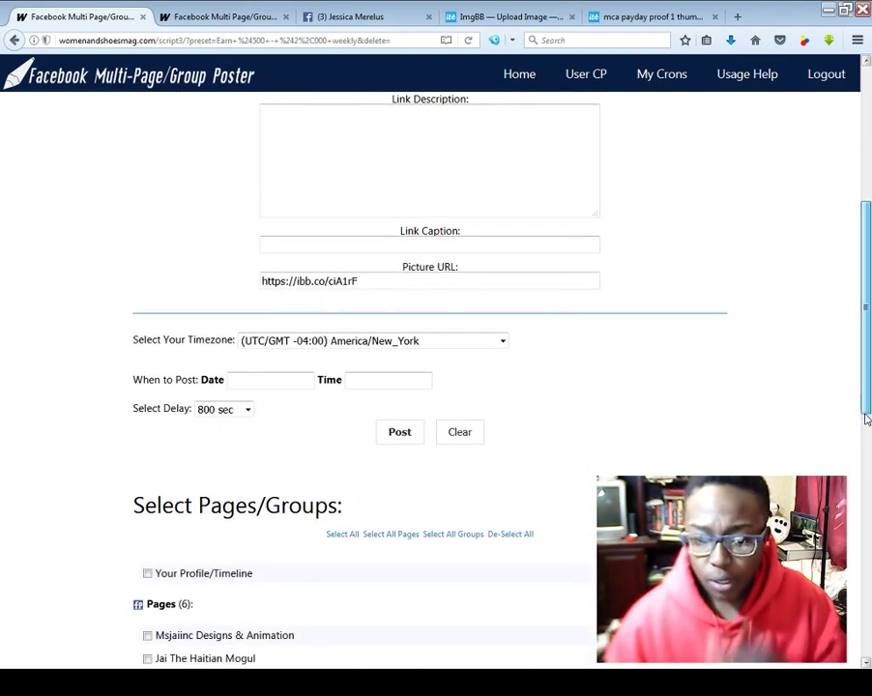
pyautogui.moveTo(867, 418); pyautogui.dragTo(867, 626)
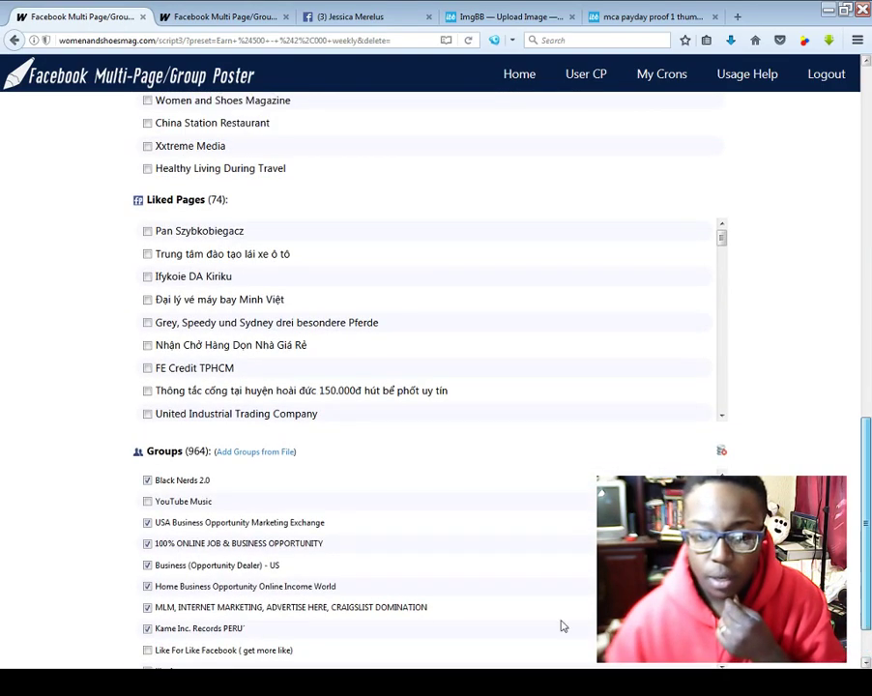
pyautogui.click(184, 481)
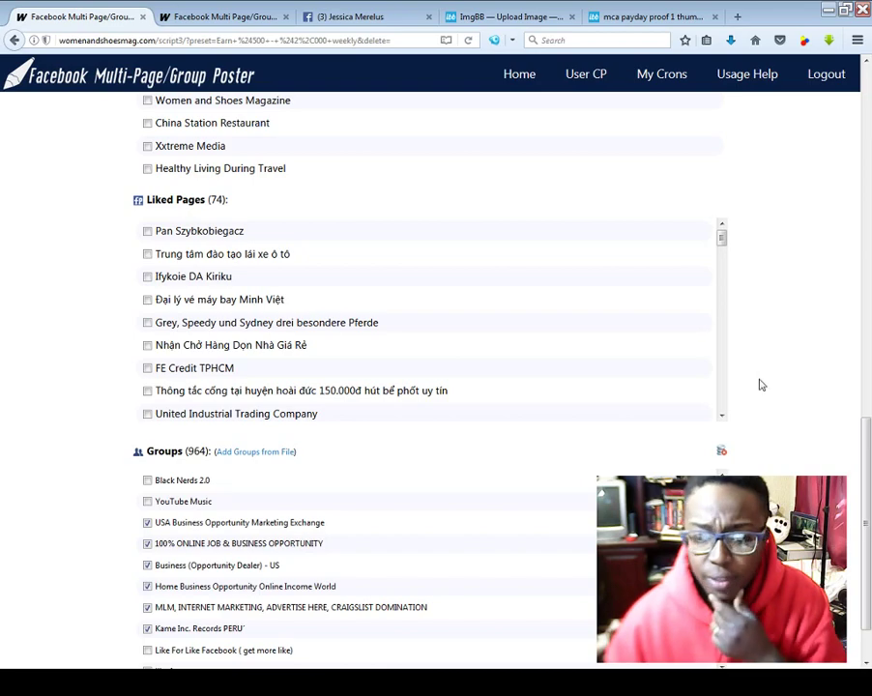
# - Check the CRON Jobs List in the second poster tab and return to the link post form
pyautogui.scroll(3, 760, 385)
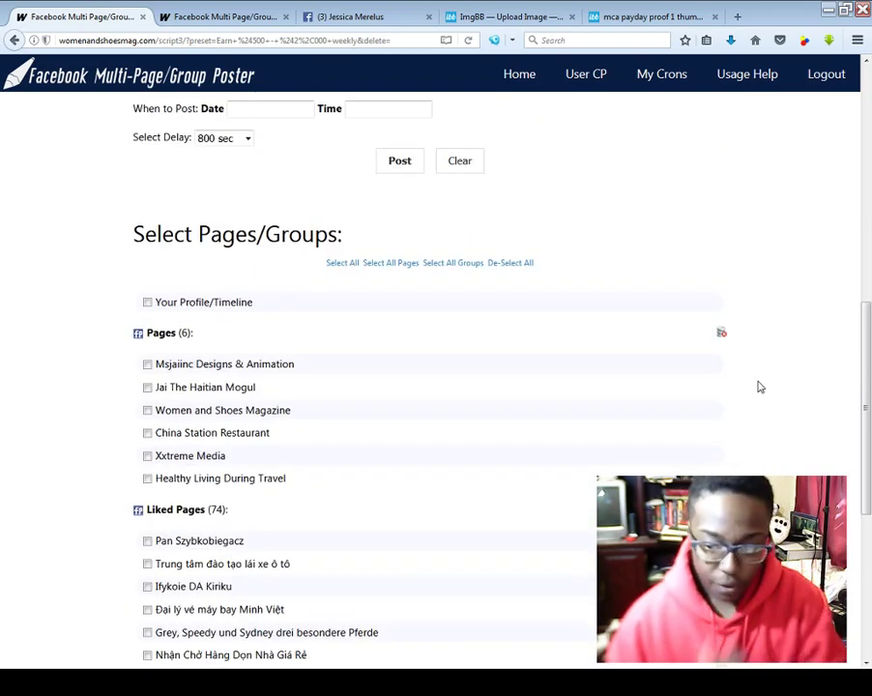
pyautogui.scroll(5, 760, 387)
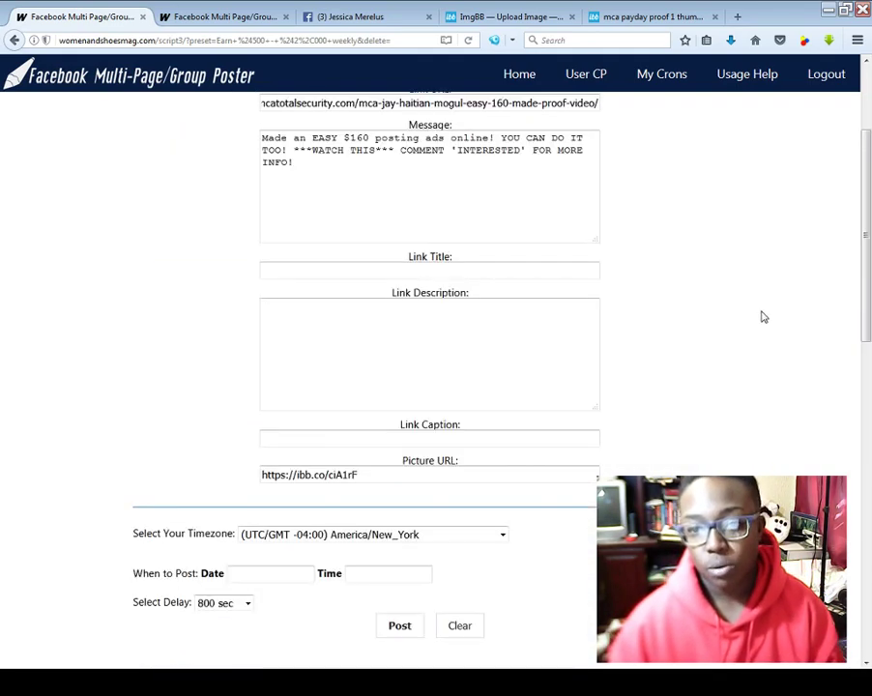
pyautogui.scroll(2, 753, 304)
pyautogui.scroll(-3, 760, 244)
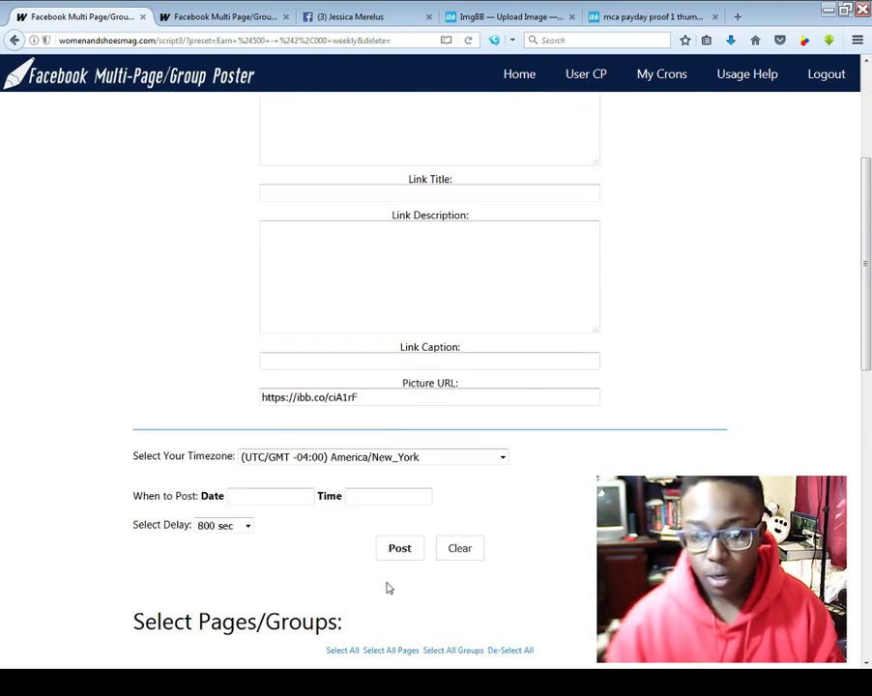
pyautogui.rightClick(662, 75)
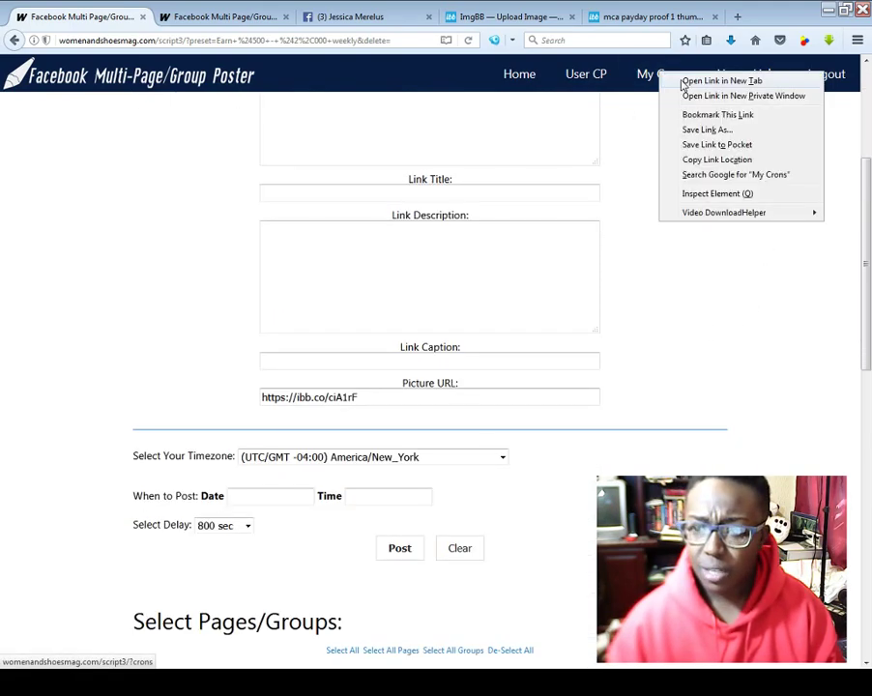
pyautogui.hotkey('ctrl', 'Tab')
pyautogui.click(682, 77)
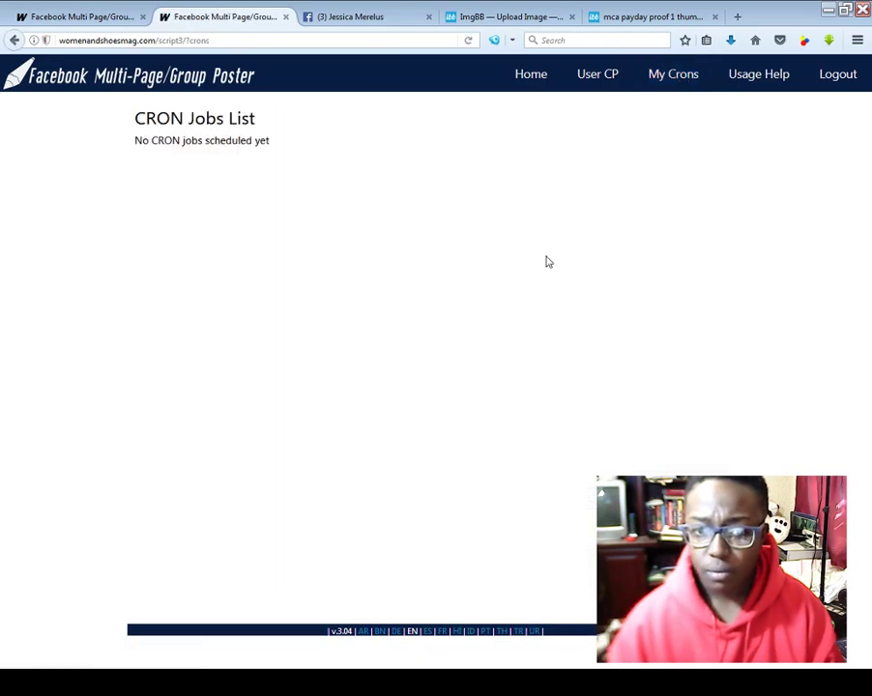
pyautogui.click(124, 19)
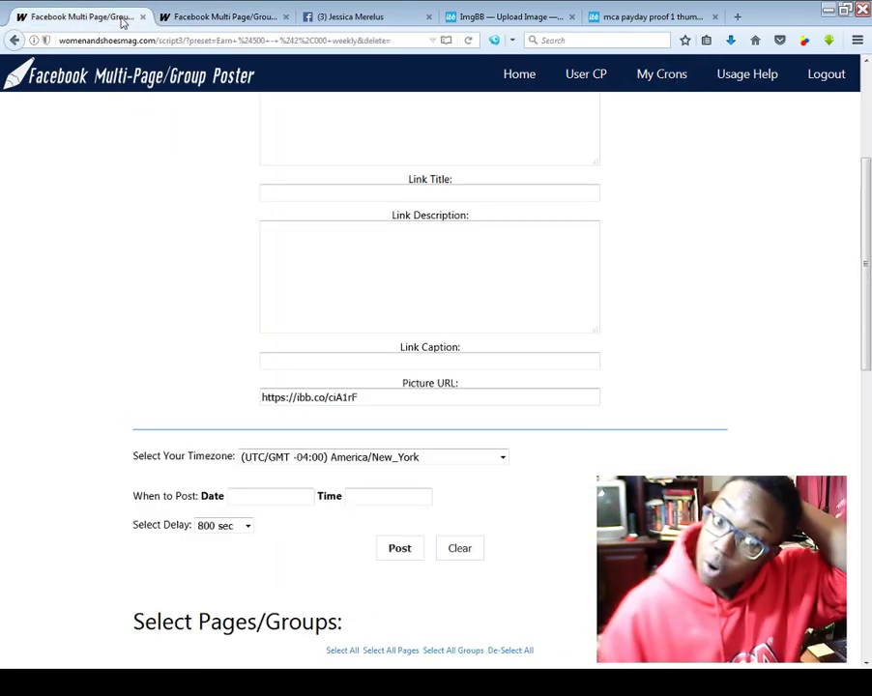
pyautogui.click(190, 23)
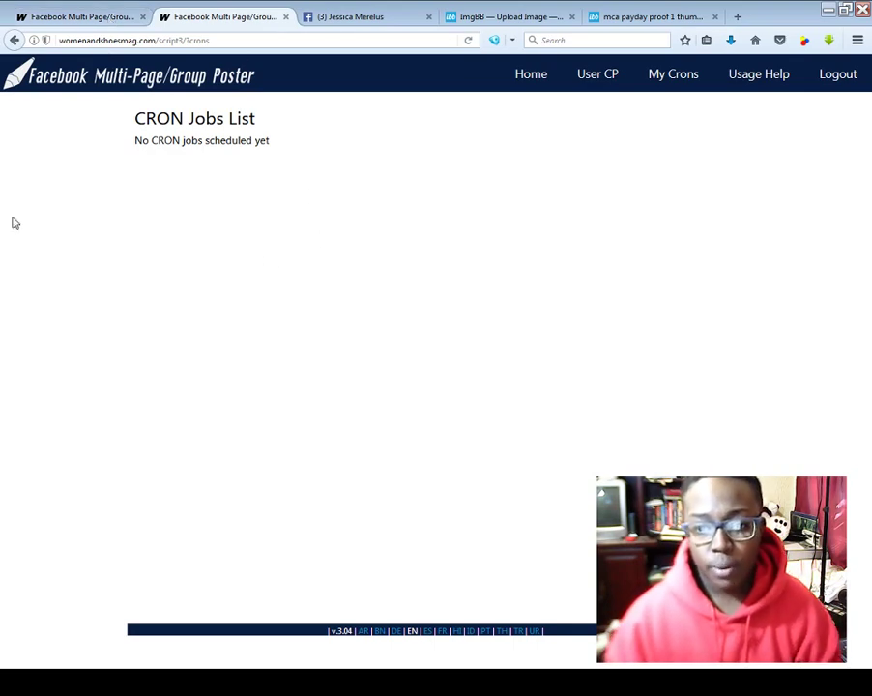
pyautogui.click(69, 17)
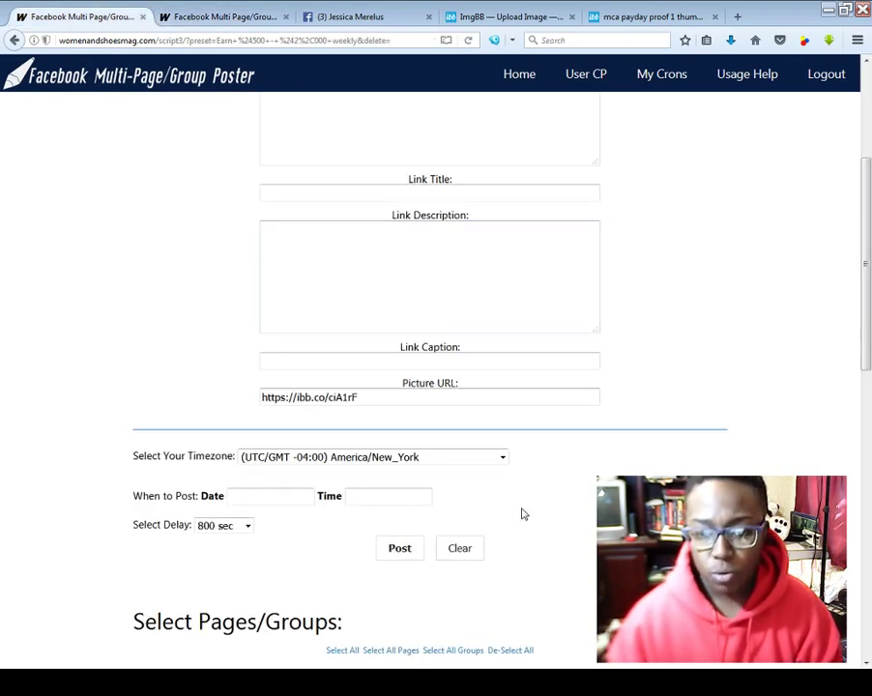
# - Submit the link post with the 800 sec delay and no date or time to the selected groups
pyautogui.scroll(2, 727, 387)
pyautogui.scroll(3, 733, 385)
pyautogui.scroll(-3, 731, 383)
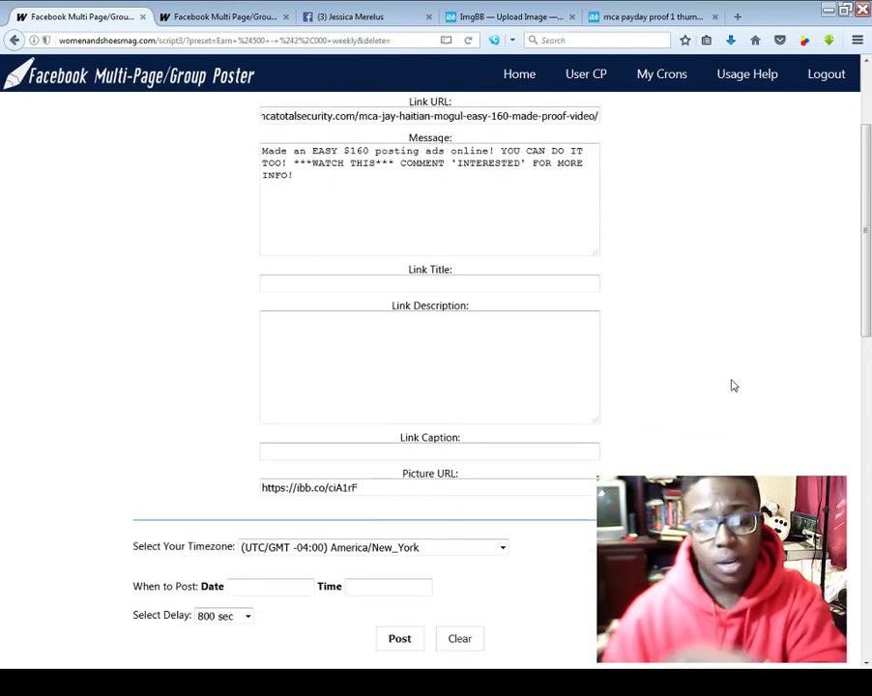
pyautogui.scroll(-2, 744, 329)
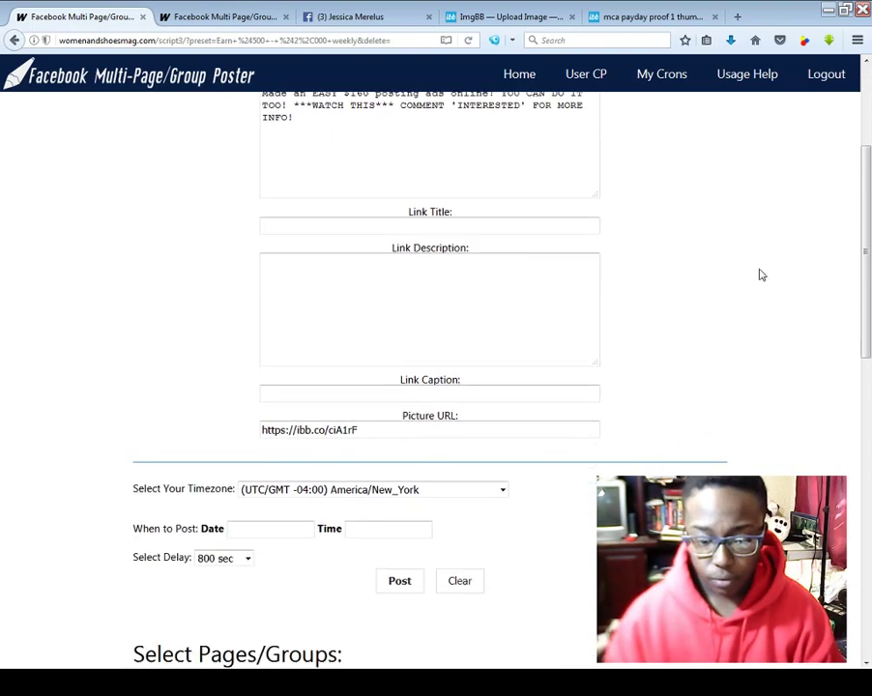
pyautogui.click(402, 559)
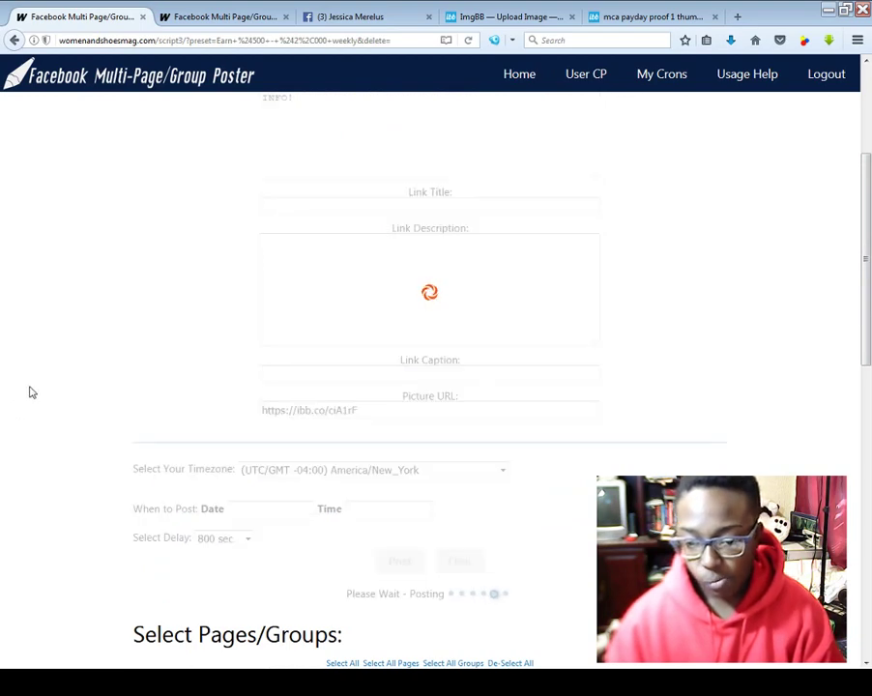
pyautogui.scroll(-5, 64, 288)
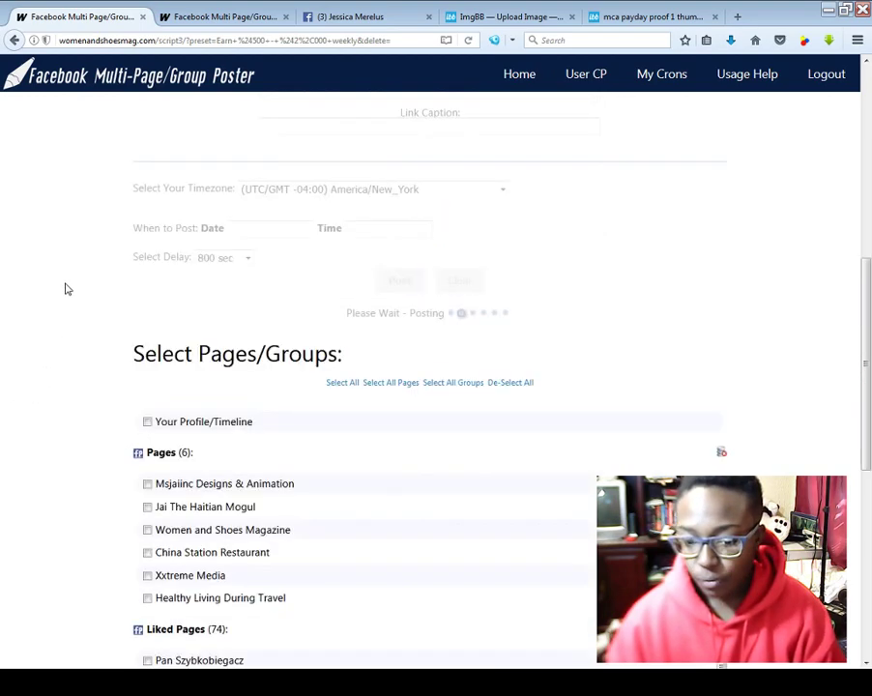
pyautogui.scroll(-1, 522, 503)
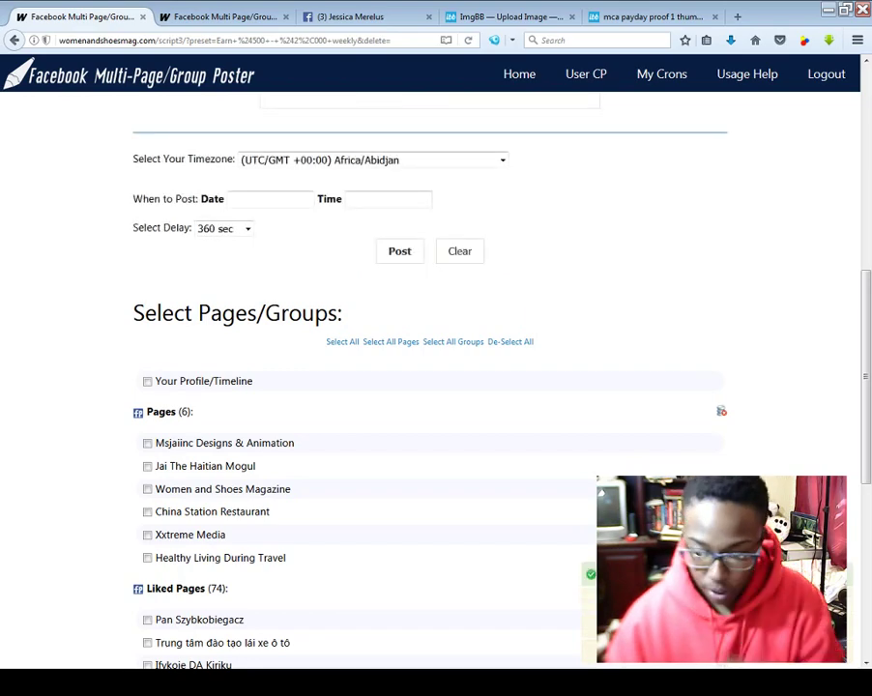
pyautogui.scroll(5, 753, 374)
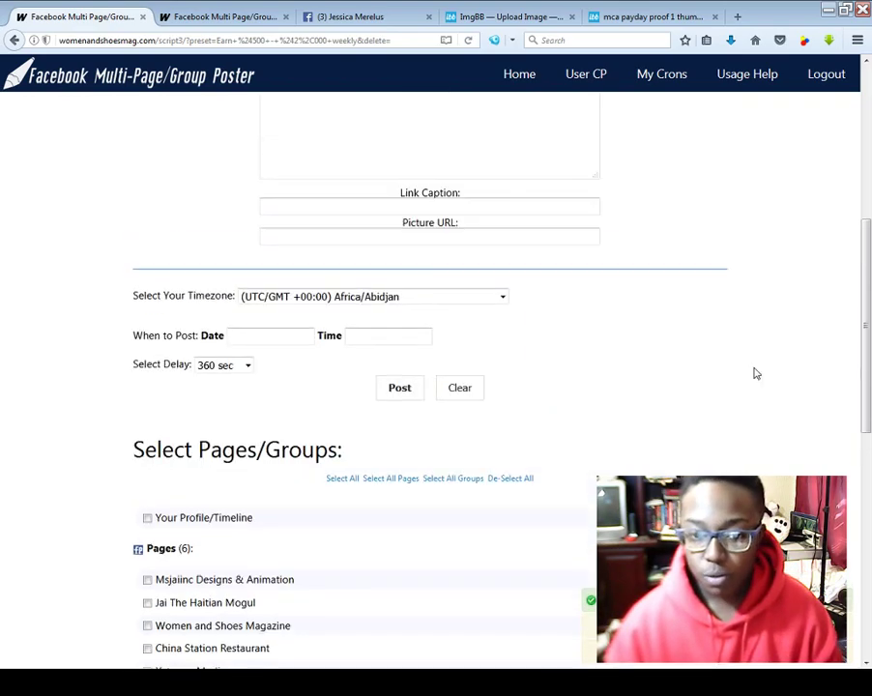
# - Open the CRON Jobs List and examine the scheduled times and contents of the queued link posts
pyautogui.click(664, 75)
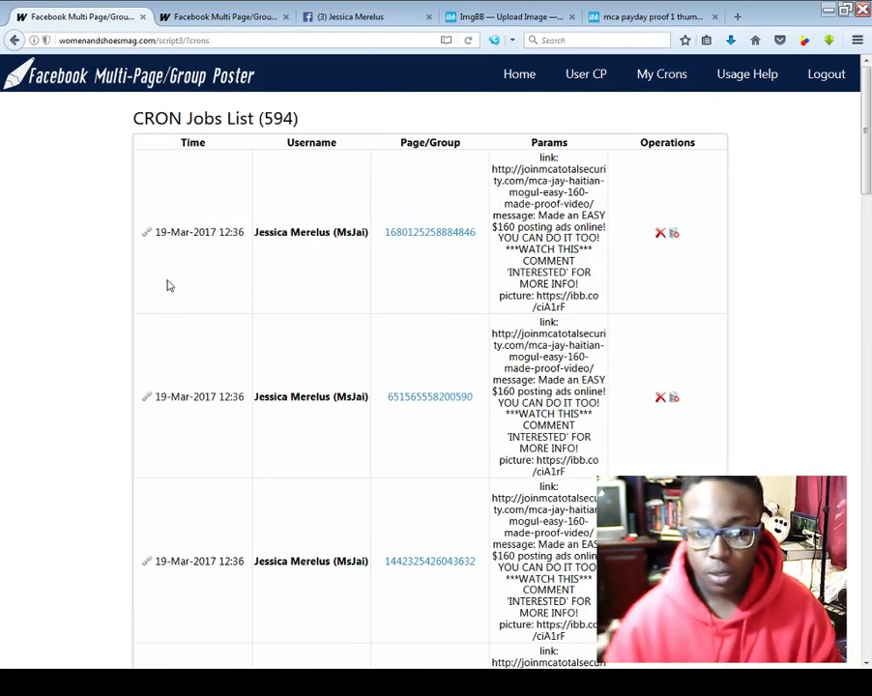
pyautogui.scroll(-3, 145, 290)
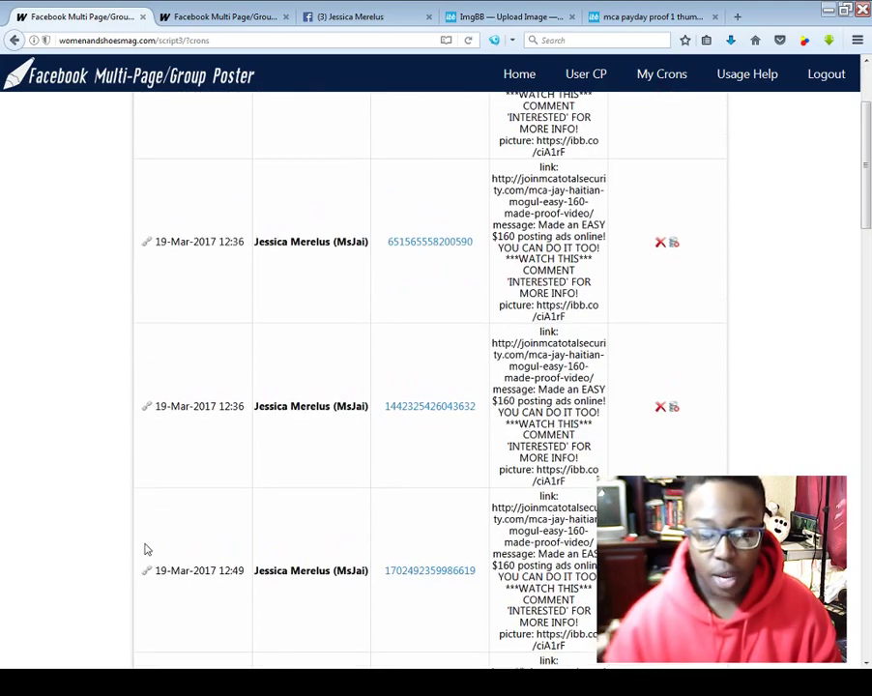
pyautogui.scroll(3, 304, 259)
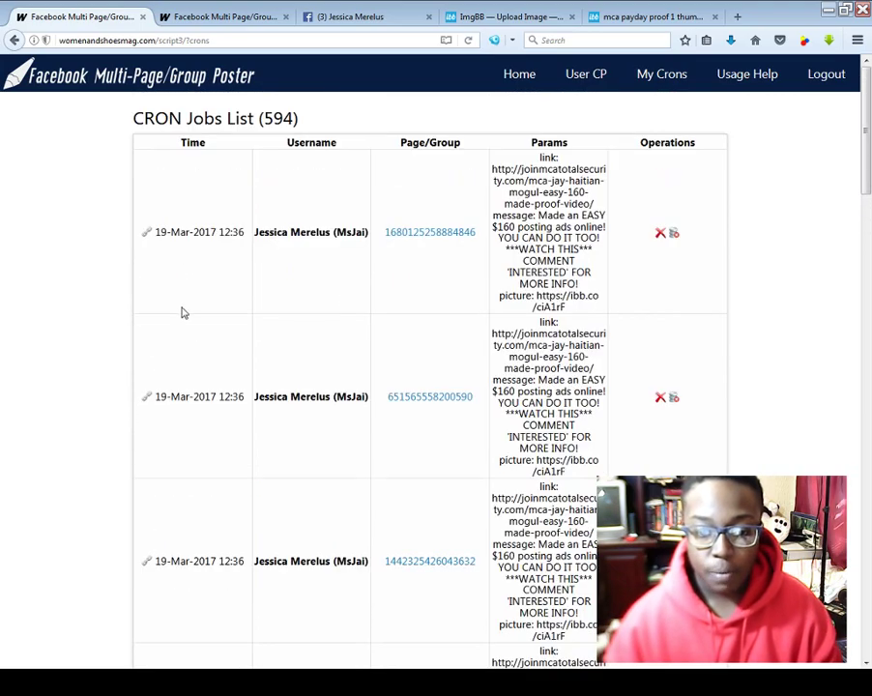
pyautogui.scroll(-5, 183, 319)
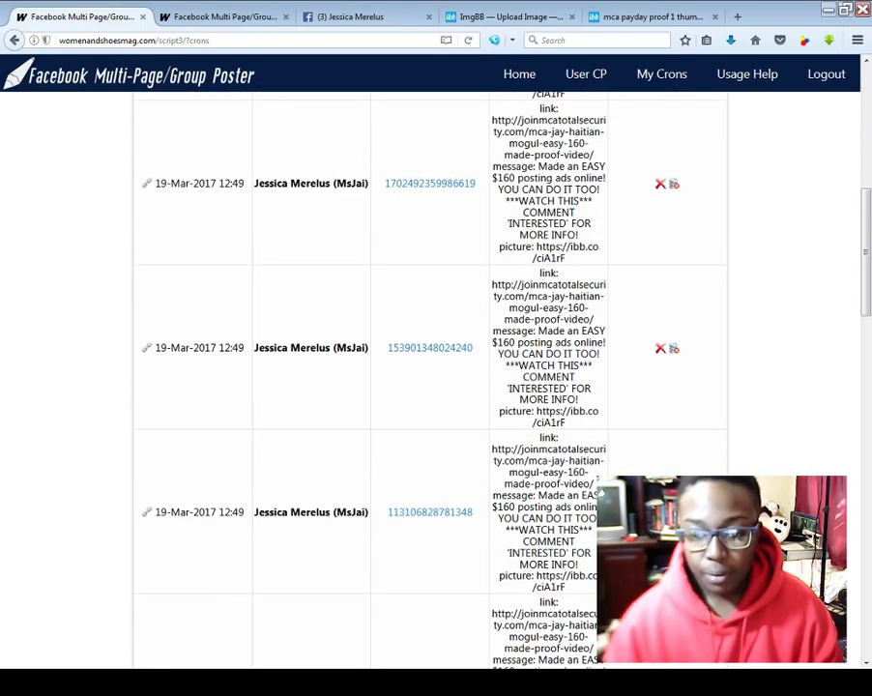
pyautogui.scroll(5, 444, 278)
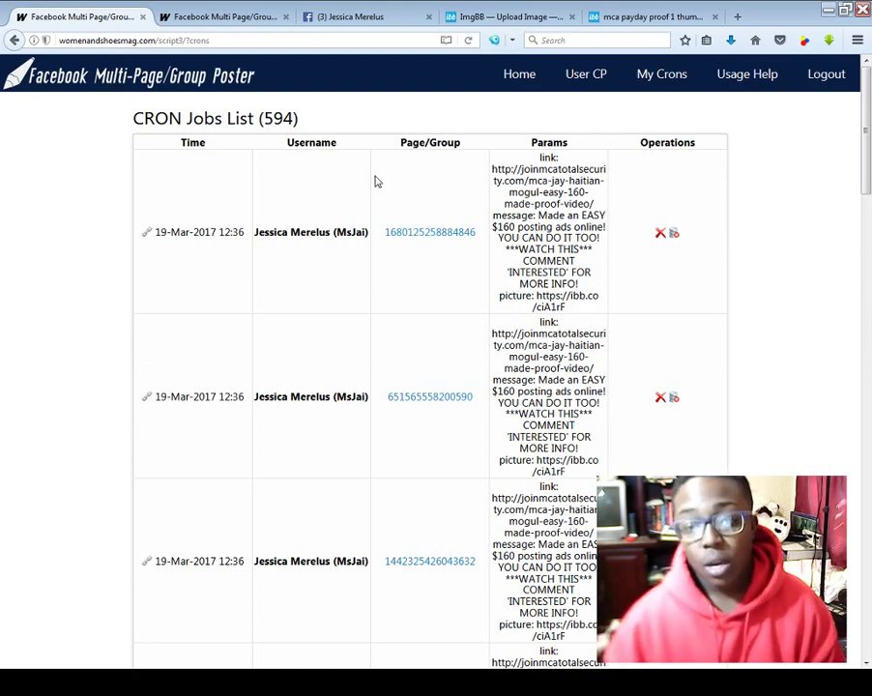
# - Close the second poster tab and examine the Auto Pause After and FB API Version Override choices on the User CP page
pyautogui.click(285, 17)
pyautogui.click(586, 75)
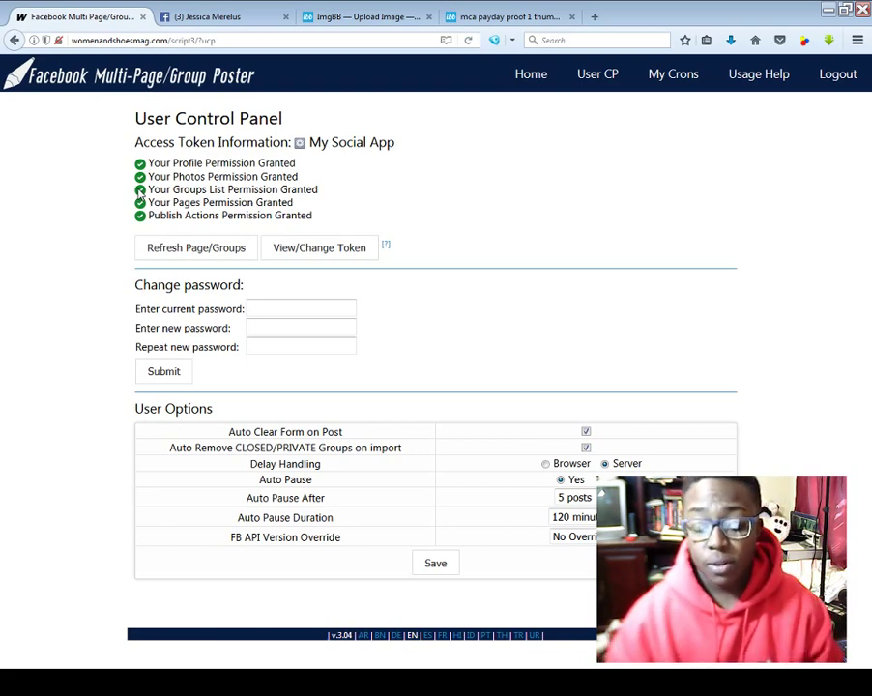
pyautogui.click(592, 499)
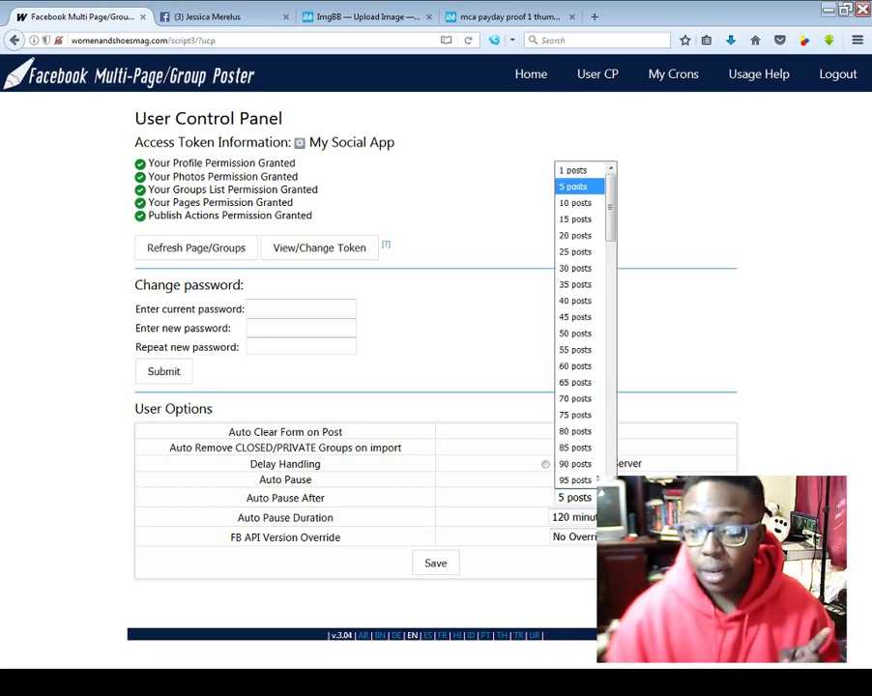
pyautogui.click(673, 179)
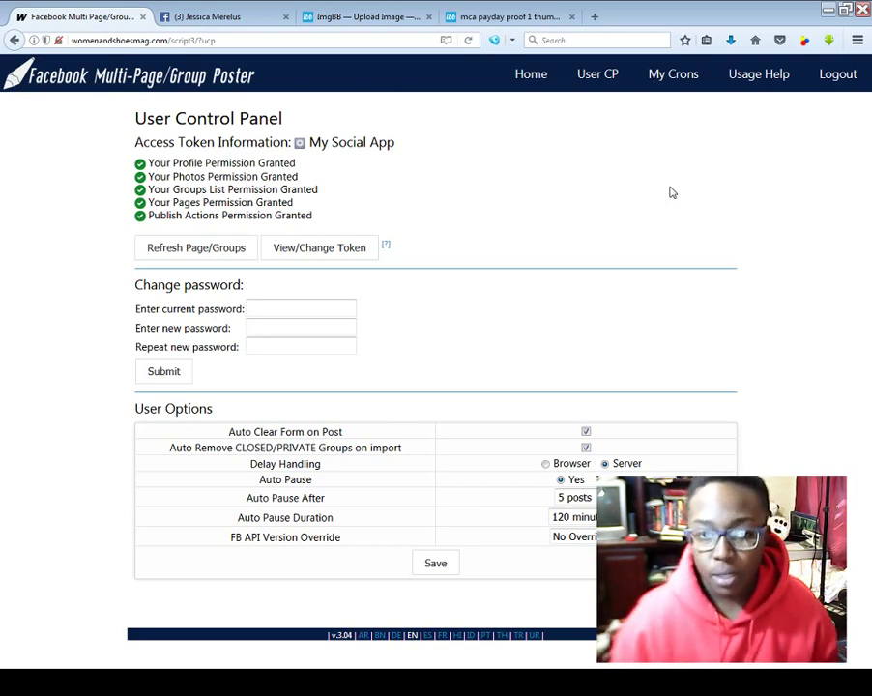
pyautogui.click(576, 499)
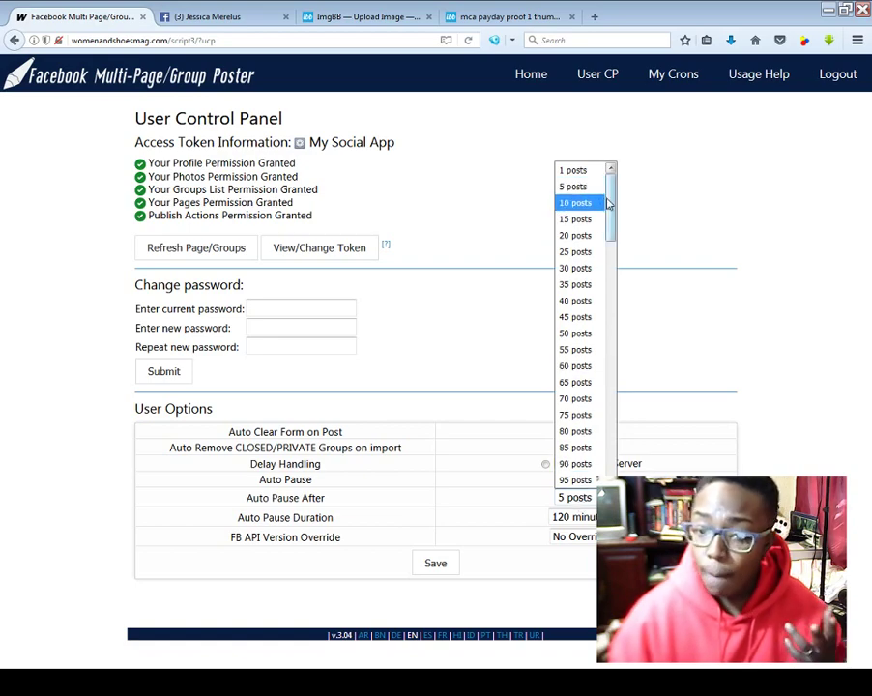
pyautogui.moveTo(609, 201)
pyautogui.mouseDown()
pyautogui.moveTo(593, 346)
pyautogui.moveTo(593, 481)
pyautogui.moveTo(606, 448)
pyautogui.moveTo(605, 171)
pyautogui.moveTo(599, 182)
pyautogui.mouseUp()
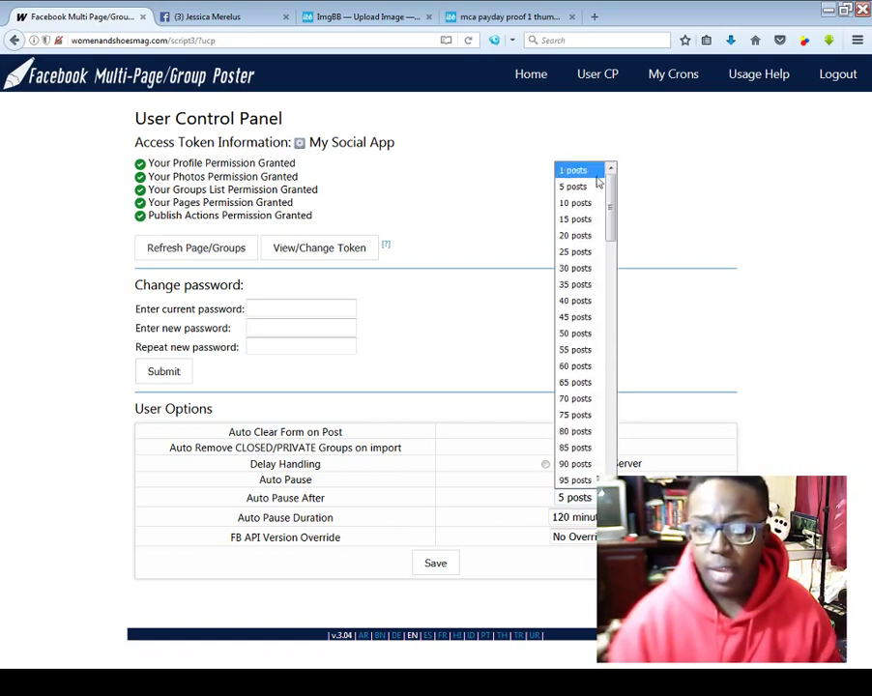
pyautogui.click(483, 207)
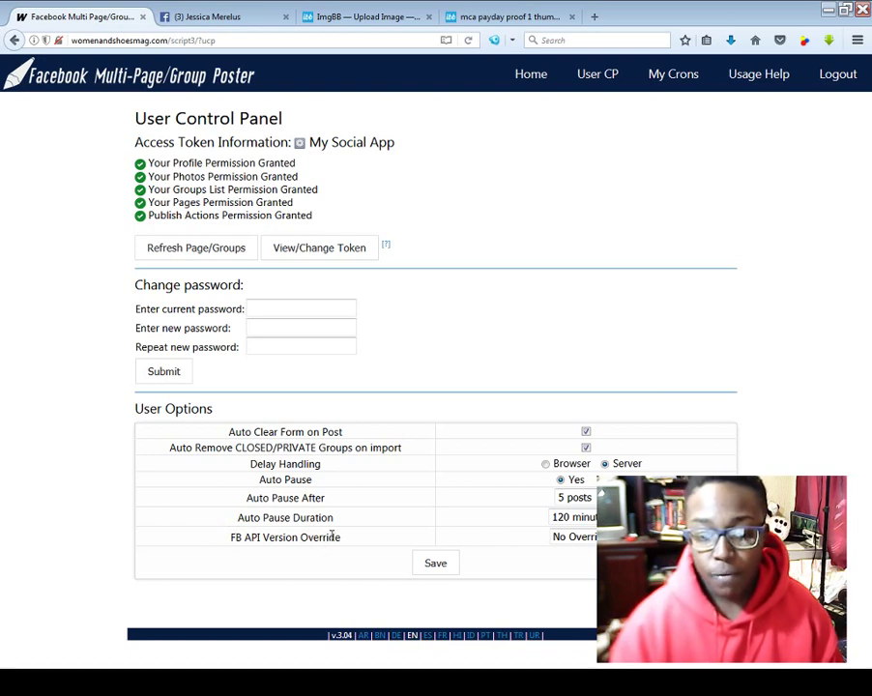
pyautogui.click(586, 539)
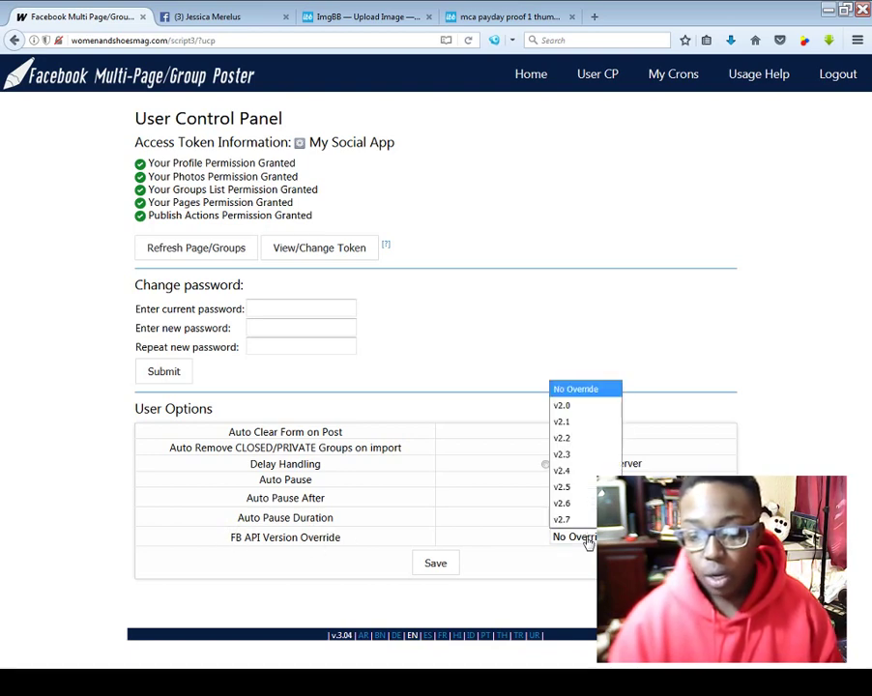
pyautogui.click(833, 408)
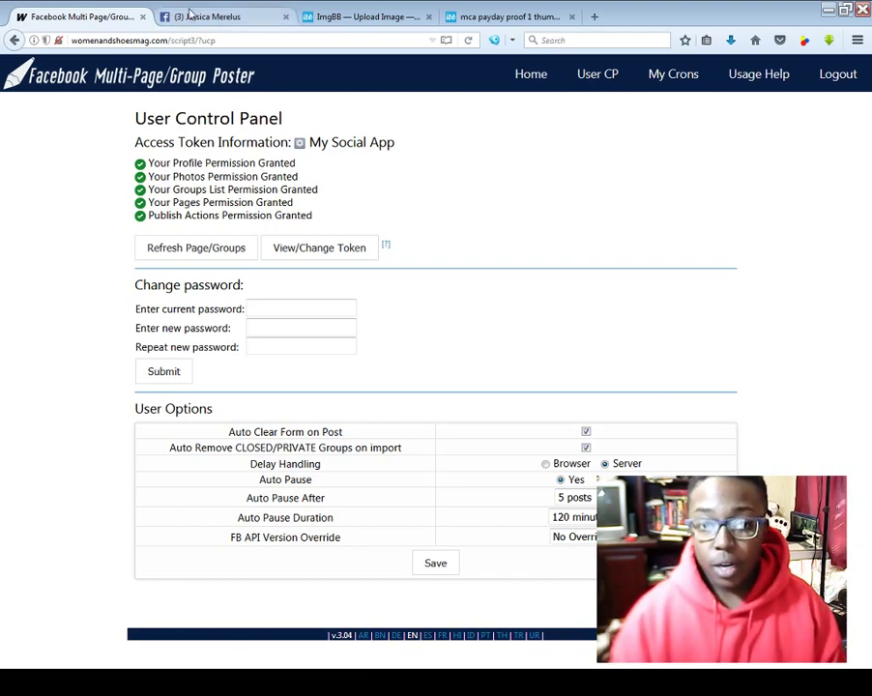
# - Clear the text highlight on the Facebook profile page and return the poster to its Home page
pyautogui.click(191, 14)
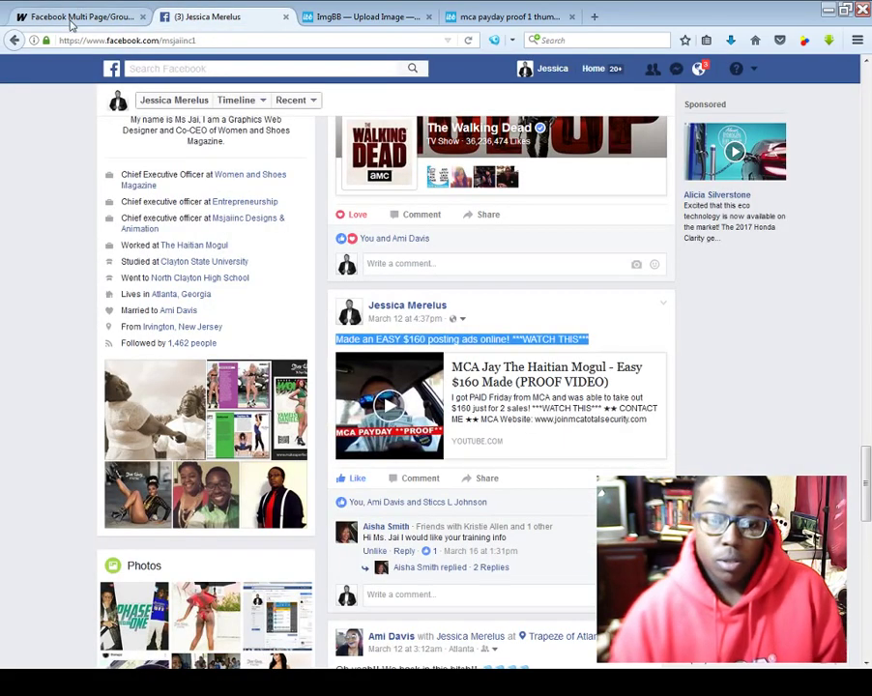
pyautogui.click(16, 254)
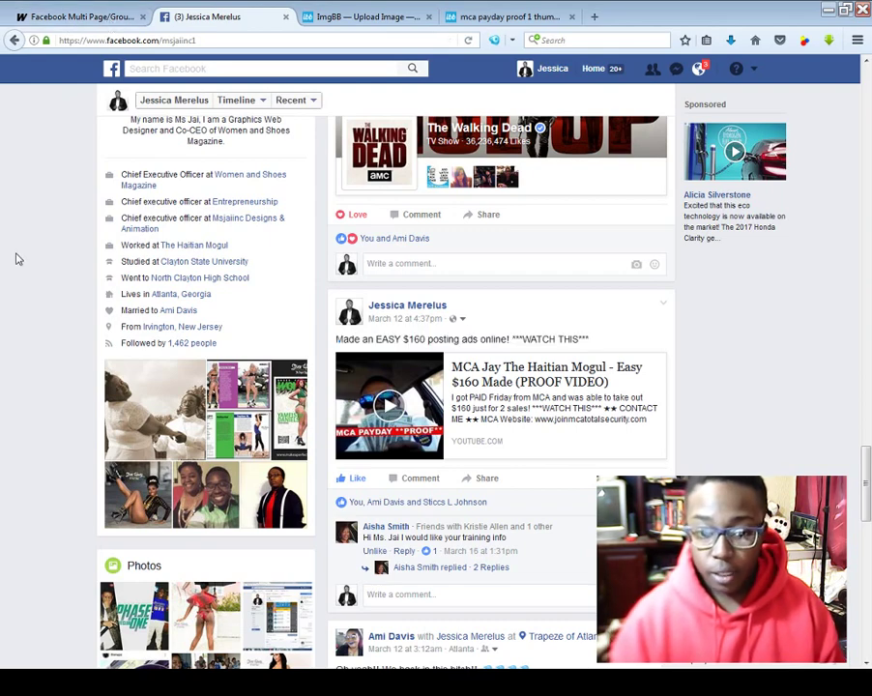
pyautogui.click(101, 18)
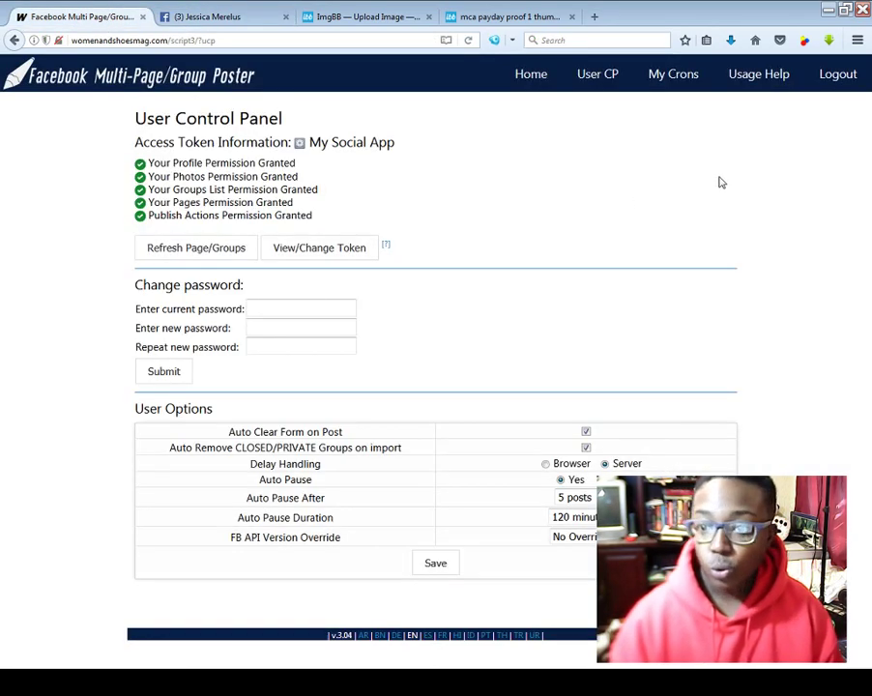
pyautogui.click(530, 74)
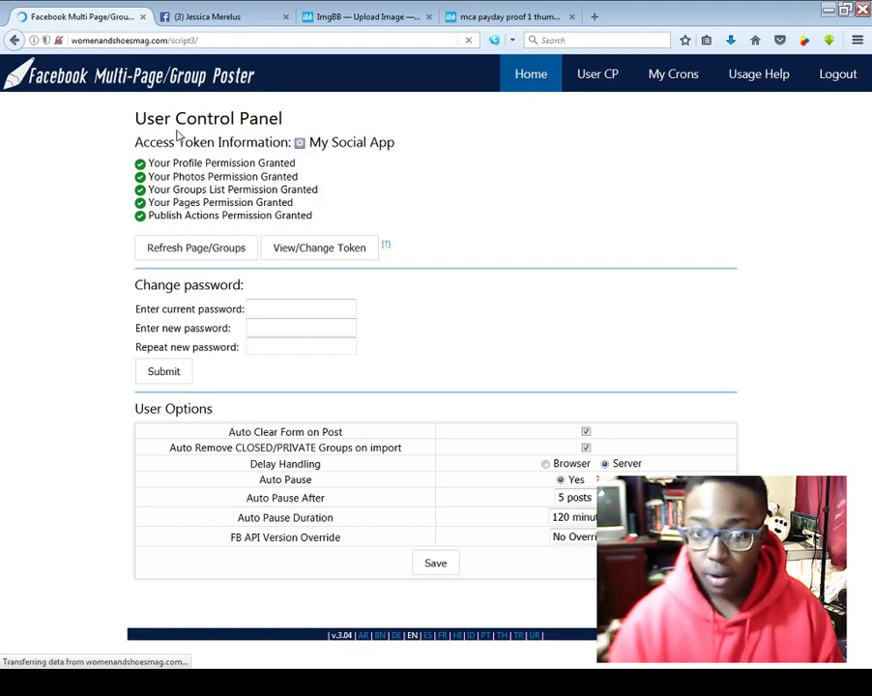
# - Close the uploaded thumbnail page and the ImgBB upload page
pyautogui.click(538, 17)
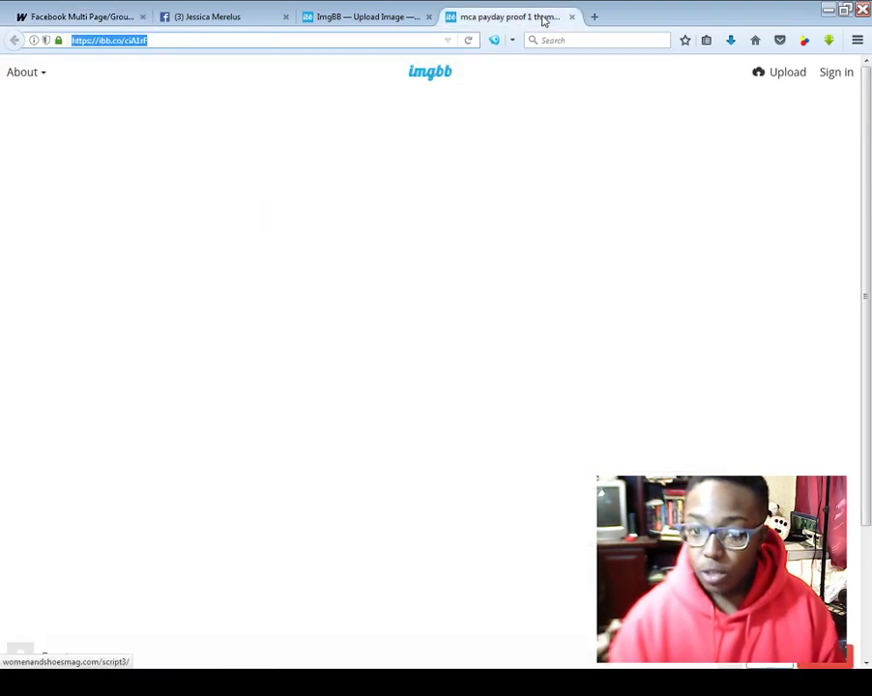
pyautogui.click(572, 17)
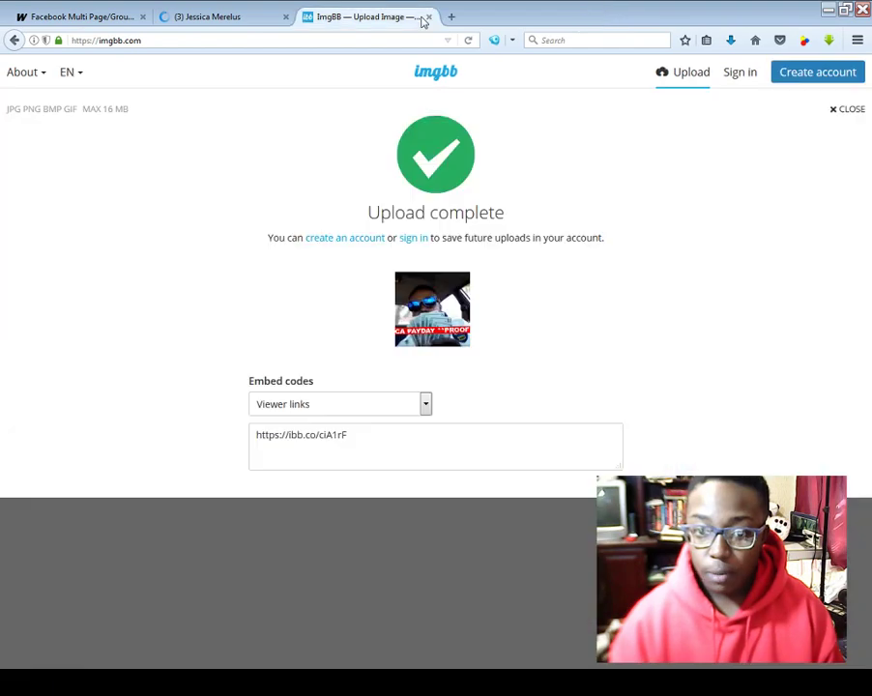
pyautogui.click(428, 16)
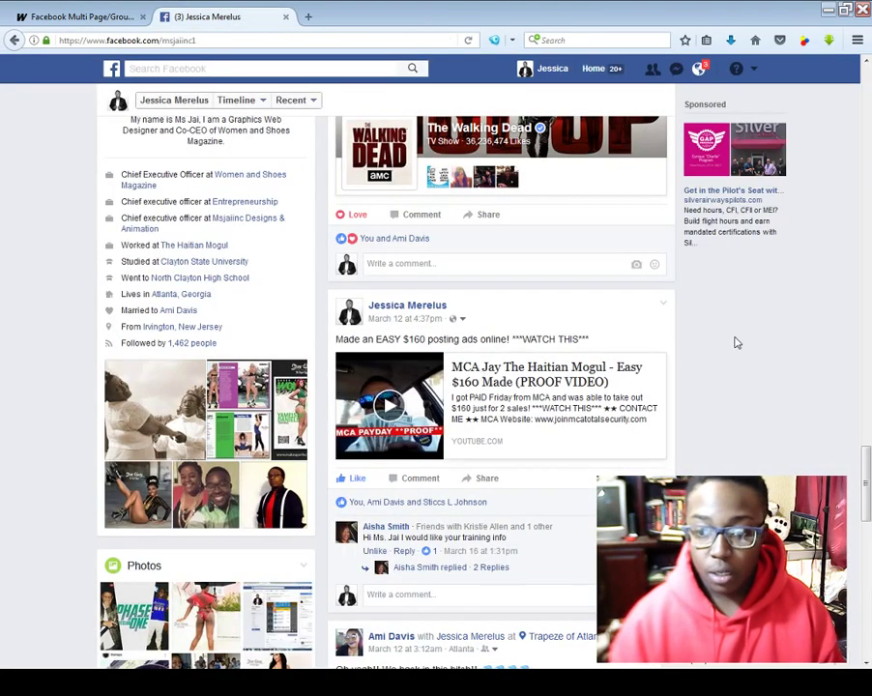
# - Look over the start of the Facebook profile page and the poster's blank text post form with its pages and groups list
pyautogui.scroll(1, 864, 345)
pyautogui.scroll(5, 864, 345)
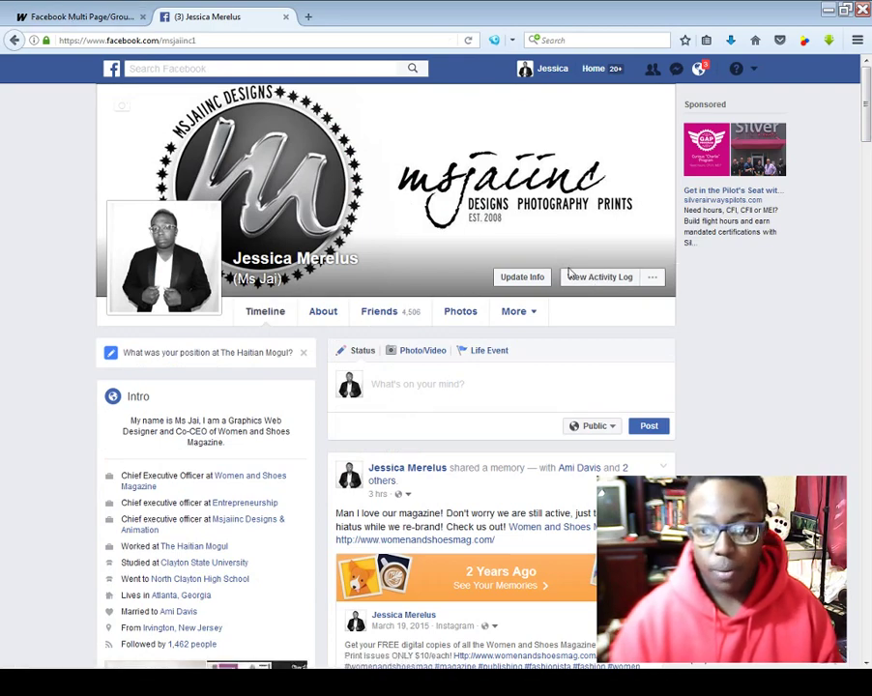
pyautogui.click(62, 17)
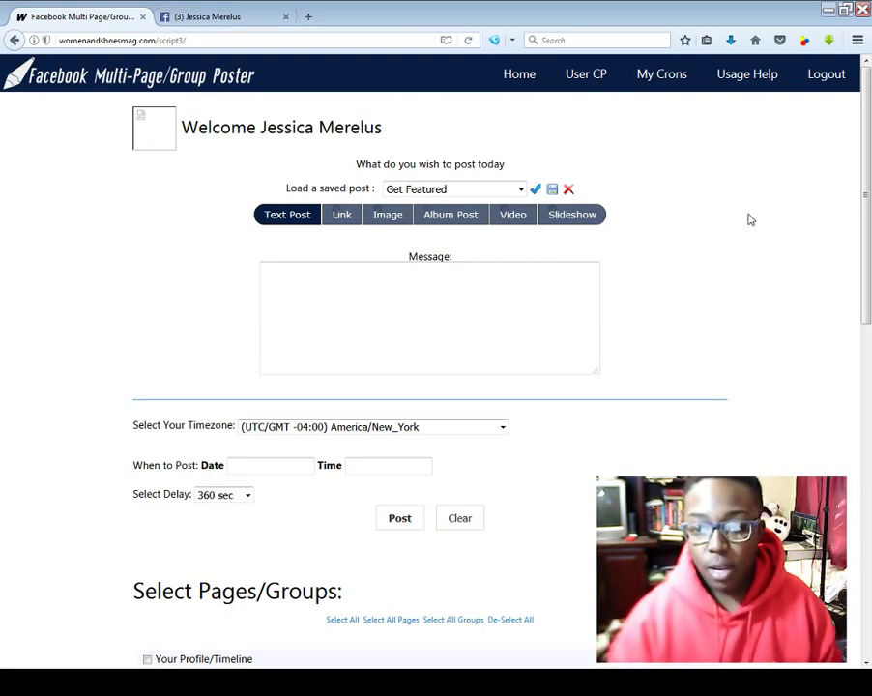
pyautogui.scroll(-3, 788, 262)
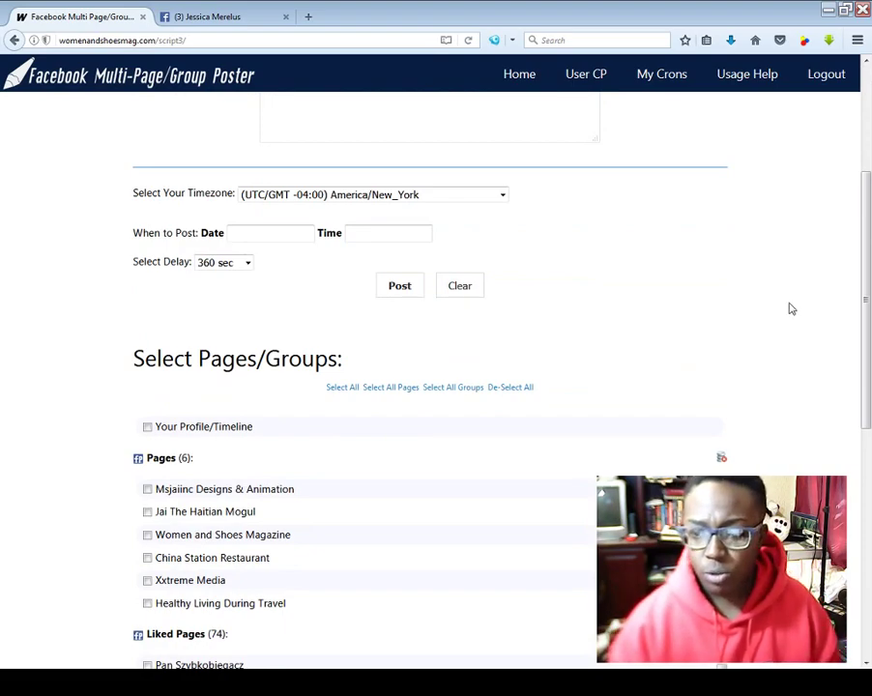
pyautogui.scroll(-6, 789, 344)
pyautogui.scroll(2, 803, 372)
pyautogui.scroll(10, 803, 367)
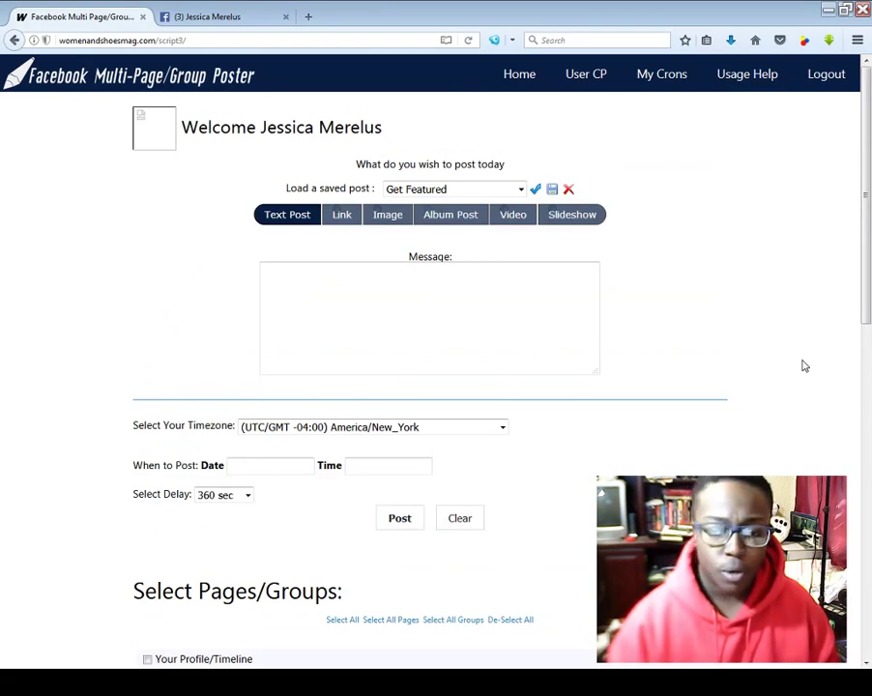
# - Check the Facebook profile page, then switch to the Chrome window showing the MCA proof video article
pyautogui.click(208, 18)
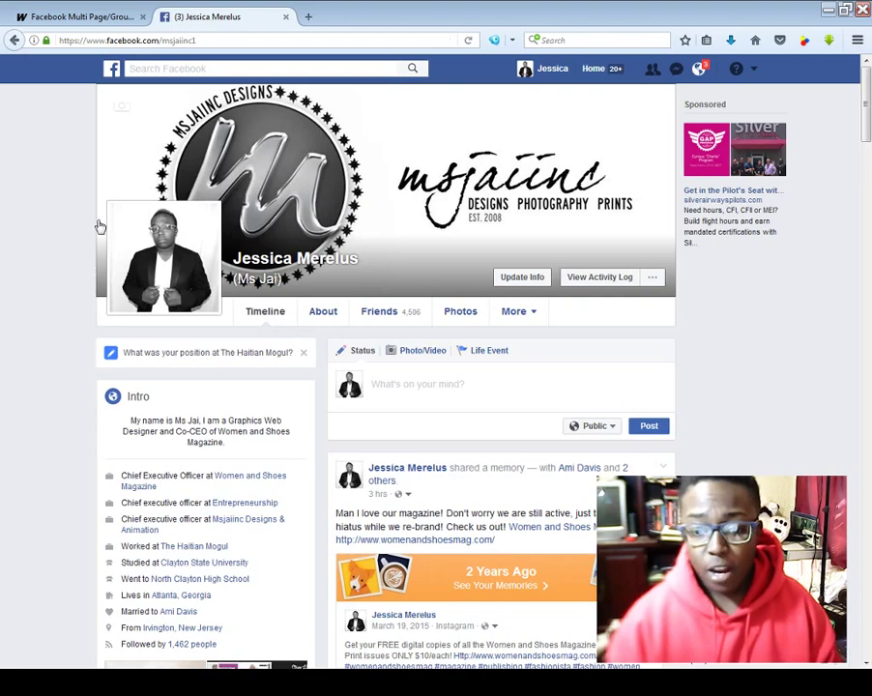
pyautogui.click(110, 17)
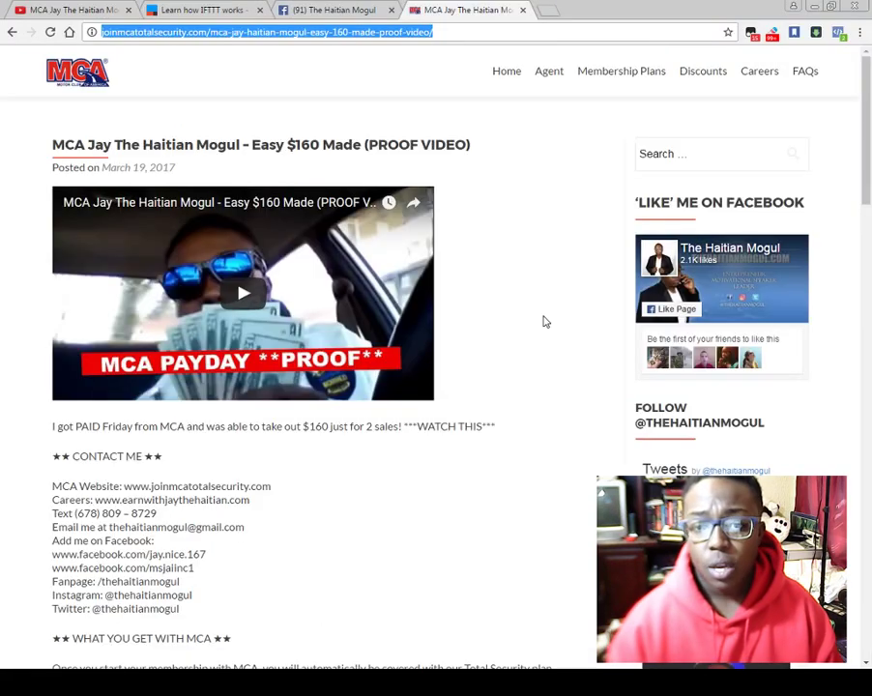
pyautogui.click(539, 320)
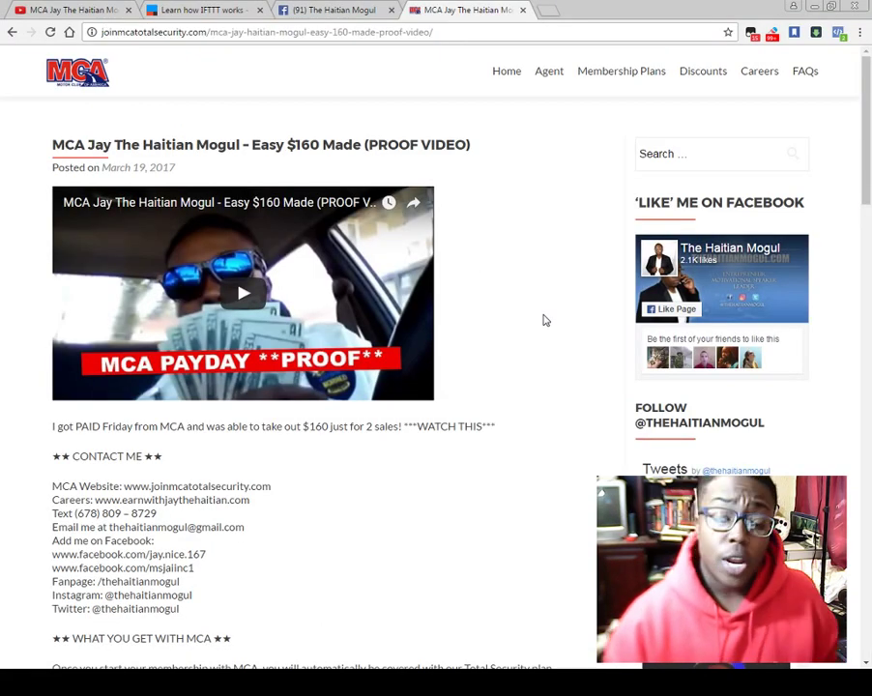